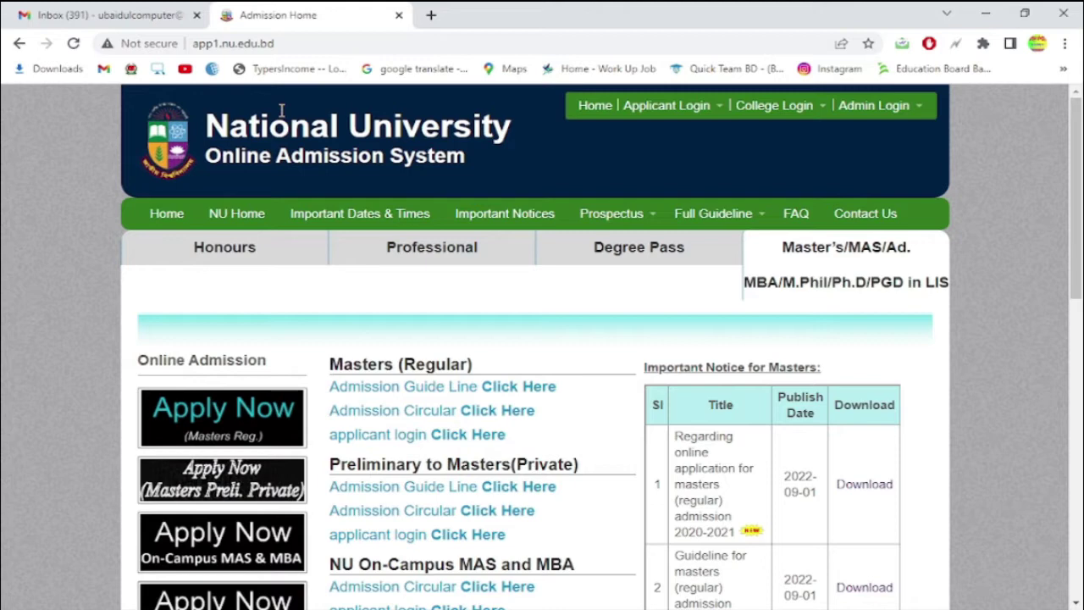
- Browse the admission tabs, return to Master's, and start a Masters (Regular) application for 2020-2021
{"action": "left_click", "coordinate": [266, 246]}
{"action": "left_click", "coordinate": [436, 251]}
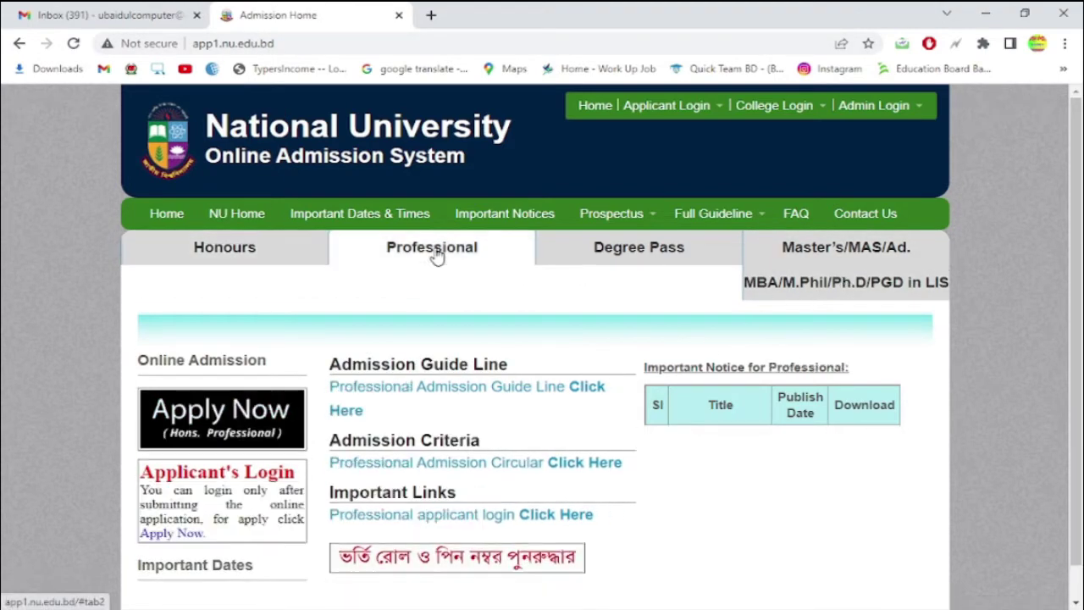
{"action": "left_click", "coordinate": [727, 251]}
{"action": "left_click", "coordinate": [813, 254]}
{"action": "scroll", "coordinate": [973, 415], "scroll_direction": "down", "scroll_amount": 2}
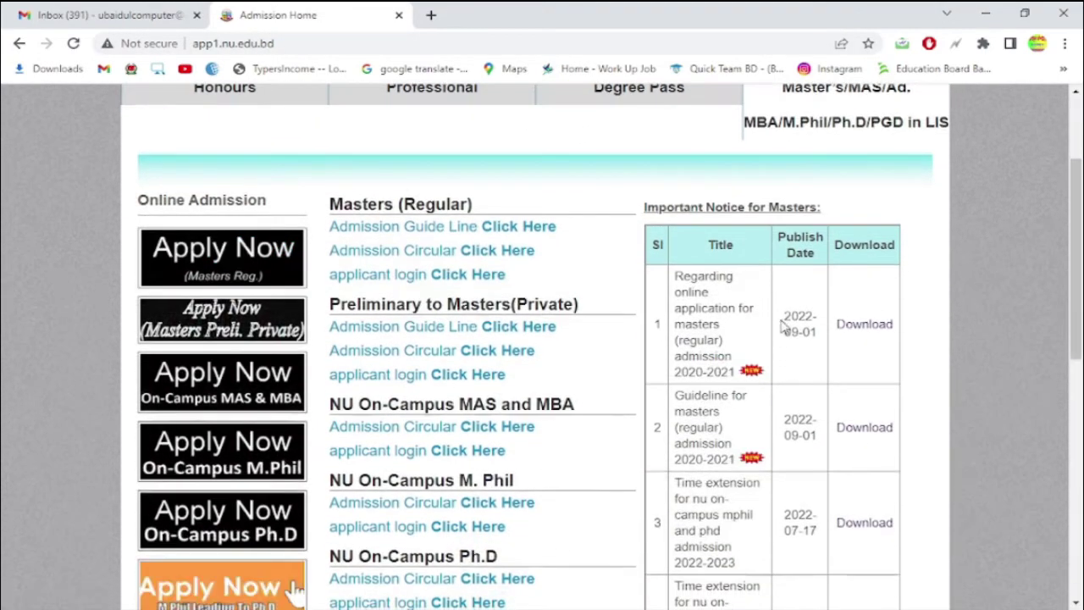
{"action": "left_click", "coordinate": [213, 249]}
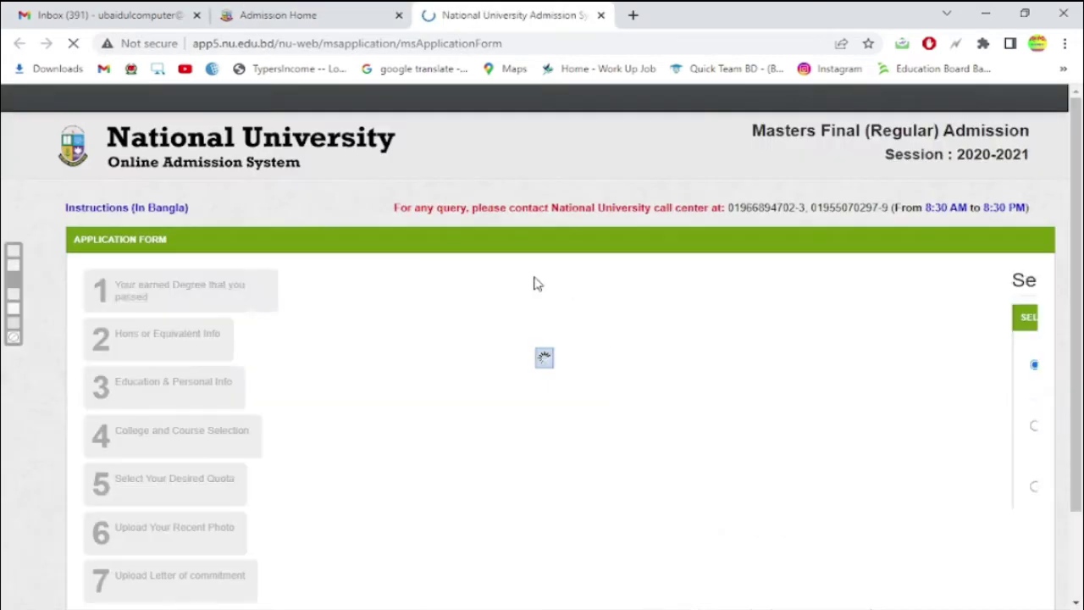
- Reconfirm Honours as the earned degree instead of Degree Pass and advance to Hons Information
{"action": "scroll", "coordinate": [550, 314], "scroll_direction": "down", "scroll_amount": 2}
{"action": "left_click", "coordinate": [881, 537]}
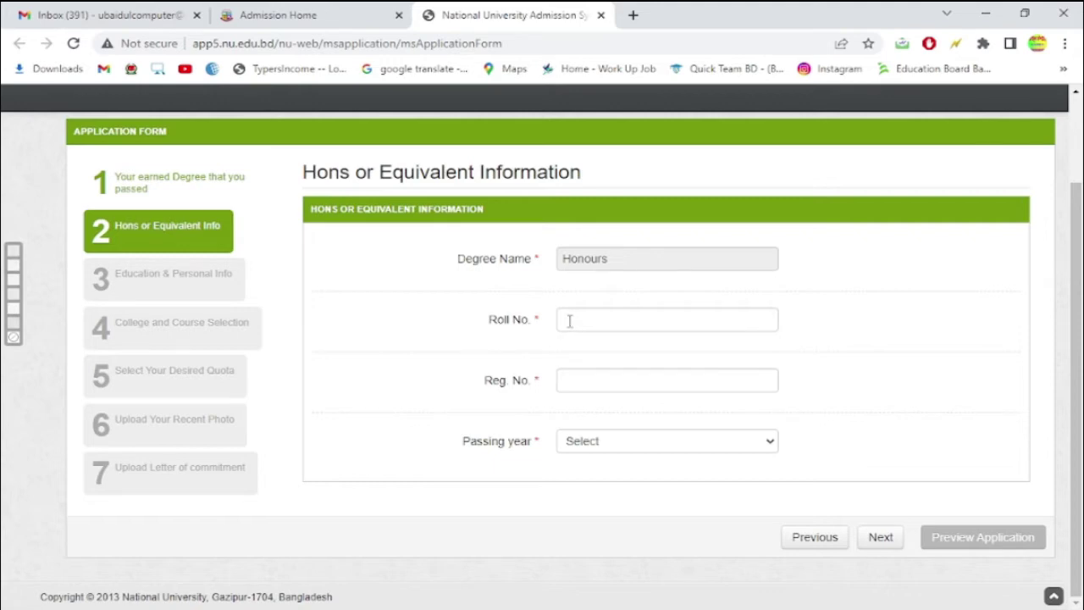
{"action": "scroll", "coordinate": [254, 254], "scroll_direction": "up", "scroll_amount": 1}
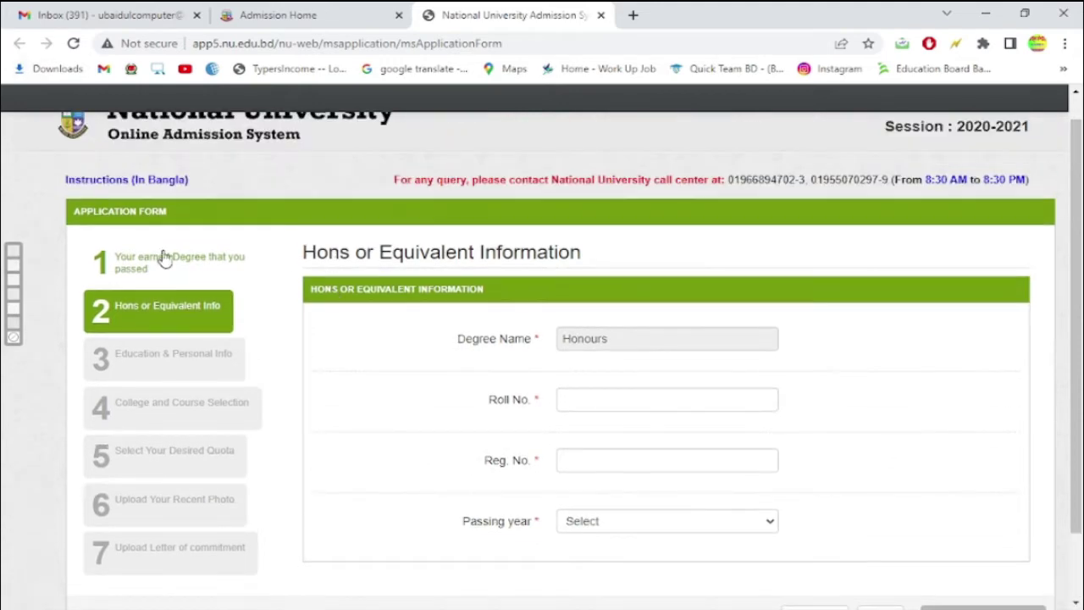
{"action": "left_click", "coordinate": [164, 258]}
{"action": "scroll", "coordinate": [484, 380], "scroll_direction": "down", "scroll_amount": 1}
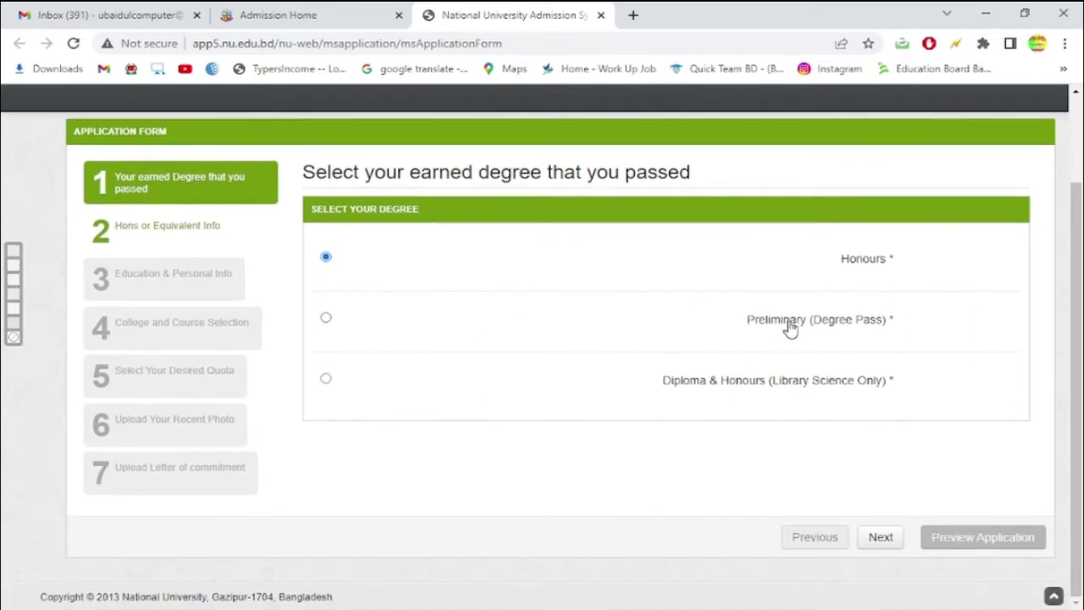
{"action": "left_click", "coordinate": [326, 321]}
{"action": "left_click", "coordinate": [325, 257]}
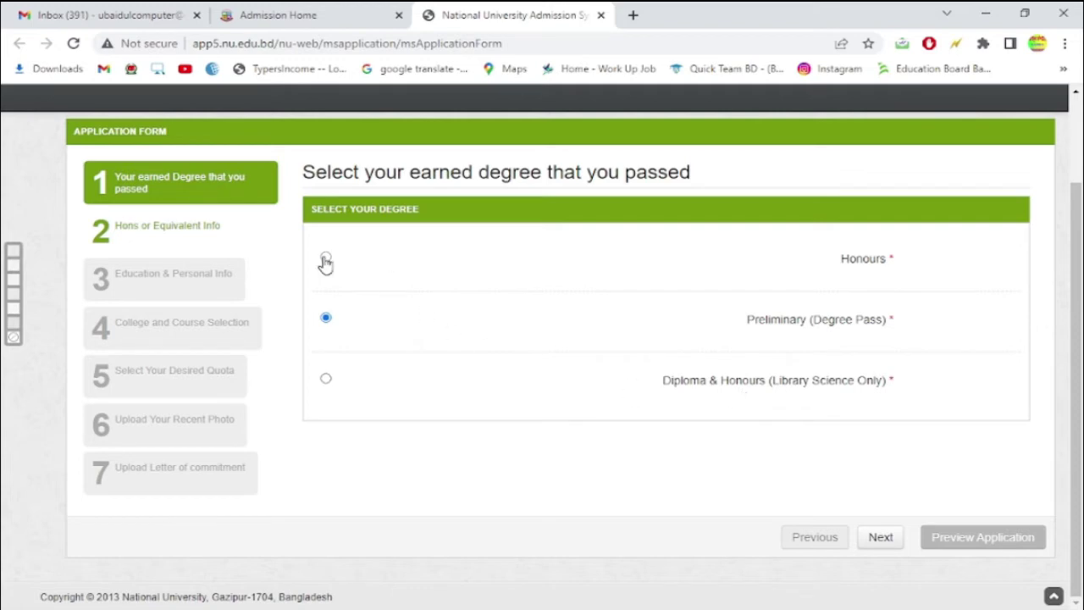
{"action": "left_click", "coordinate": [881, 537]}
{"action": "left_click", "coordinate": [614, 321]}
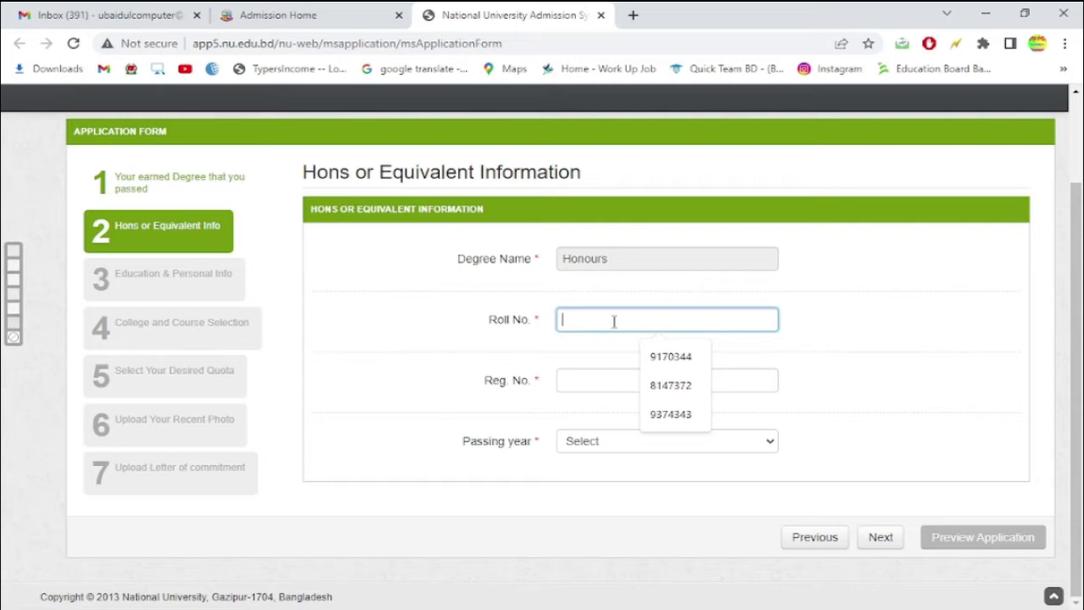
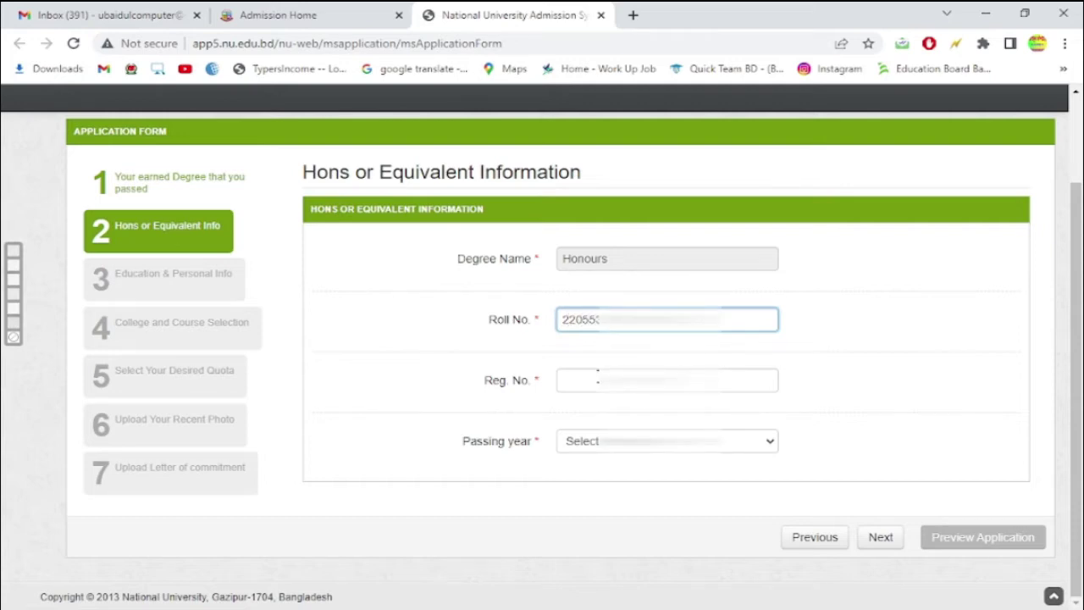
- Enter the Honours roll and registration numbers, choose passing year 2020, and continue
{"action": "left_click", "coordinate": [667, 381]}
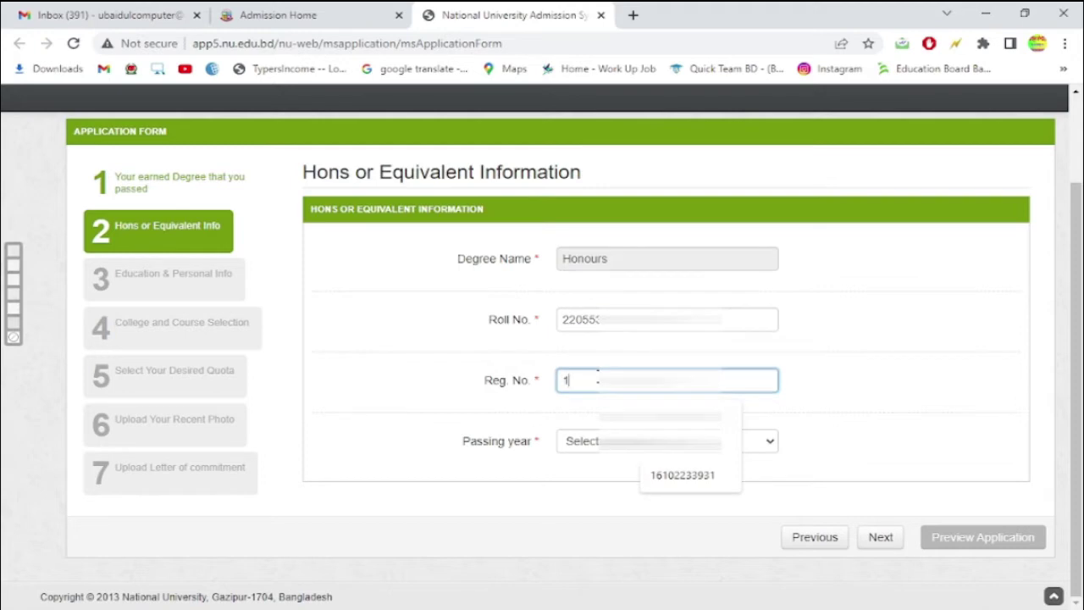
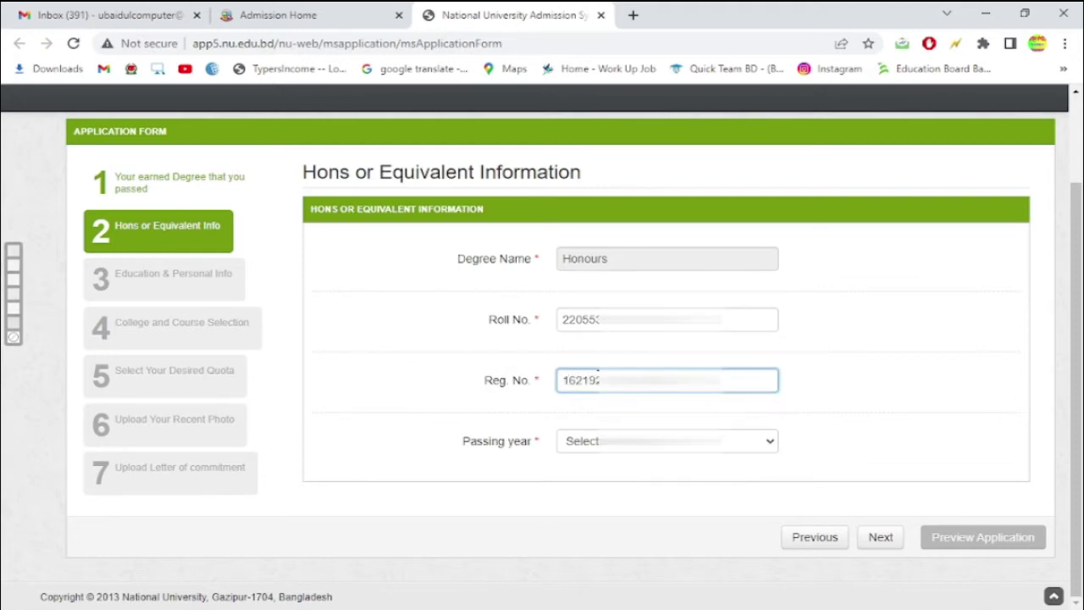
{"action": "left_click", "coordinate": [574, 447]}
{"action": "left_click", "coordinate": [607, 535]}
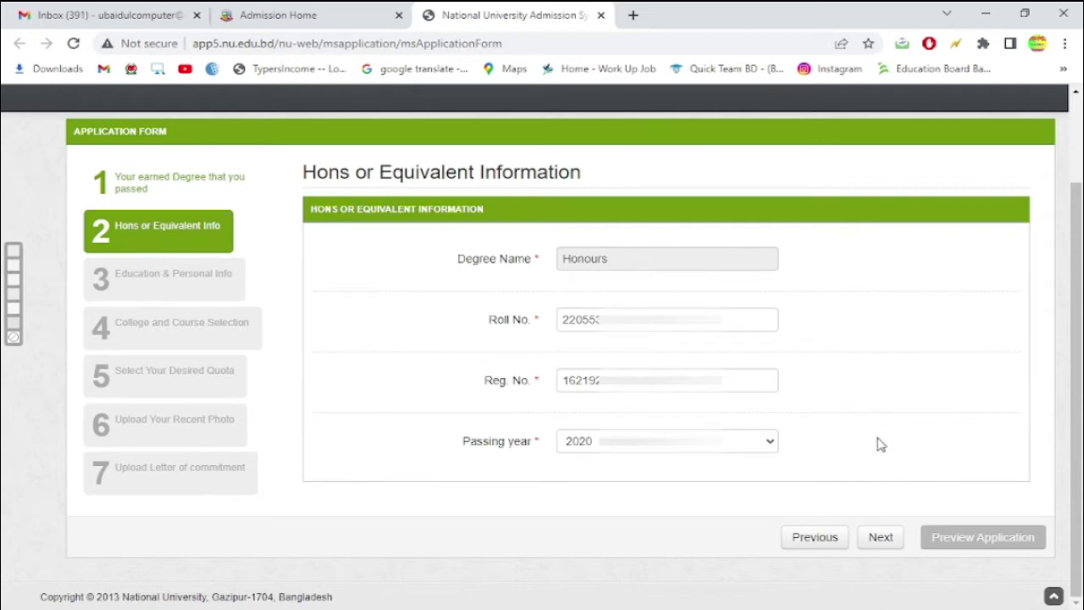
{"action": "left_click", "coordinate": [881, 537]}
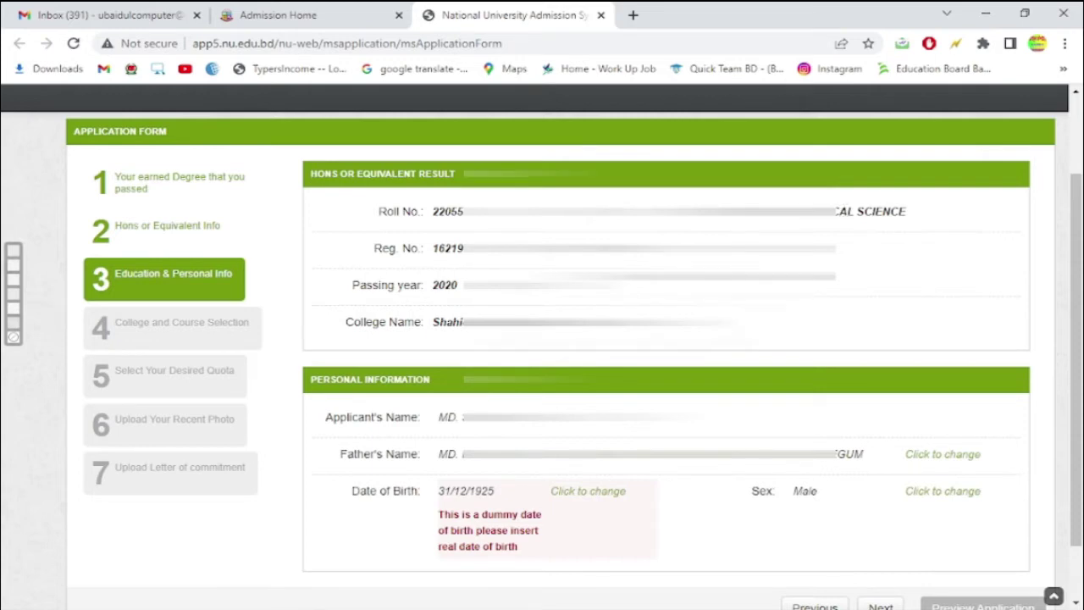
- Review the applicant's and father's names, then request and confirm changing the date of birth
{"action": "scroll", "coordinate": [542, 338], "scroll_direction": "down", "scroll_amount": 1}
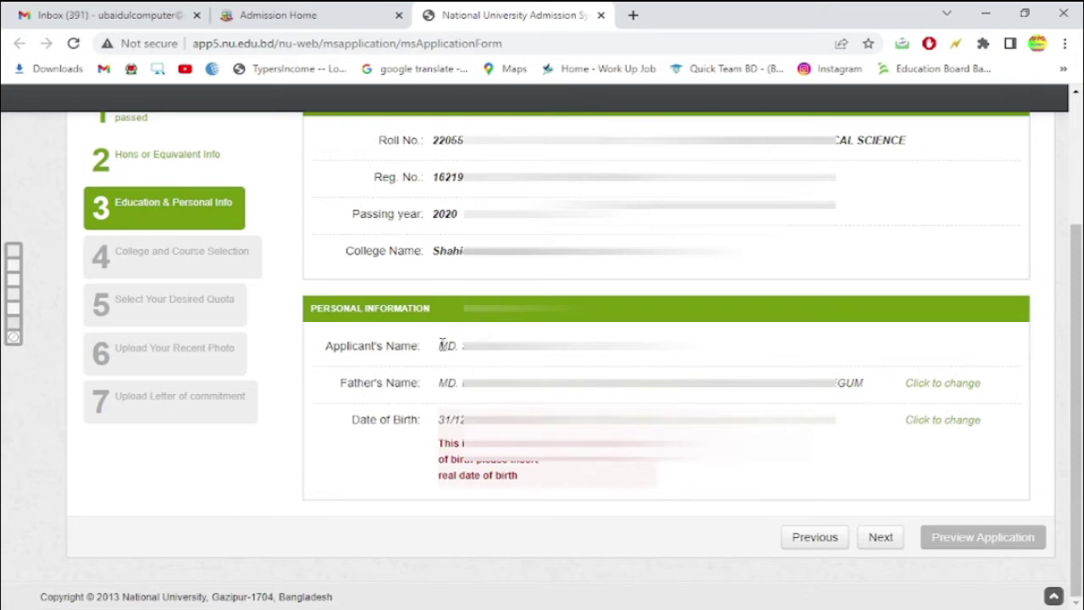
{"action": "left_click_drag", "start_coordinate": [439, 346], "coordinate": [676, 347]}
{"action": "left_click_drag", "start_coordinate": [442, 383], "coordinate": [862, 382]}
{"action": "left_click", "coordinate": [862, 383]}
{"action": "left_click", "coordinate": [943, 382]}
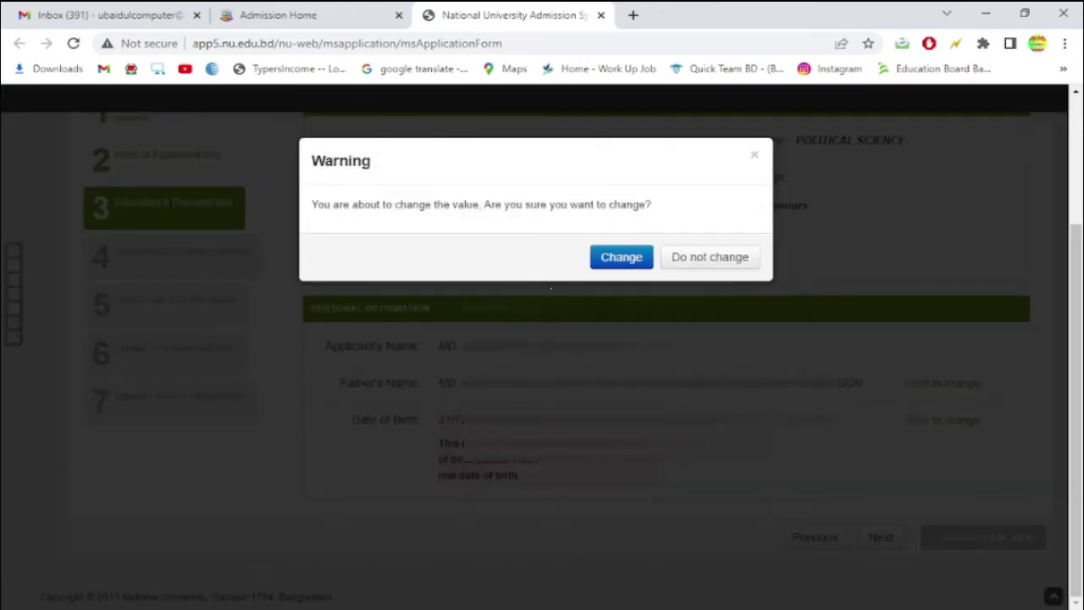
{"action": "left_click", "coordinate": [627, 256]}
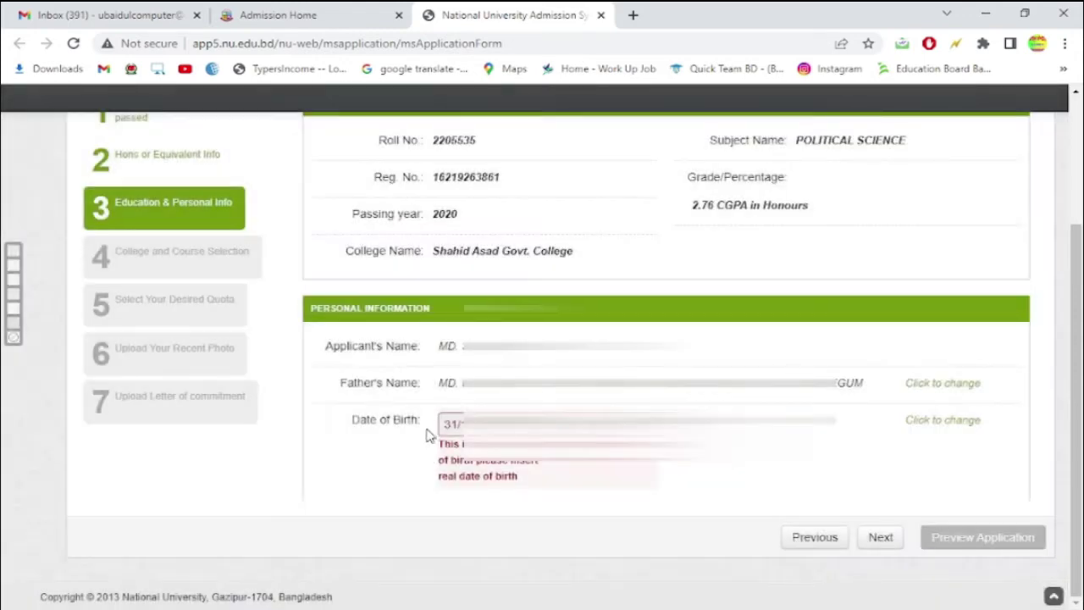
{"action": "left_click", "coordinate": [586, 424]}
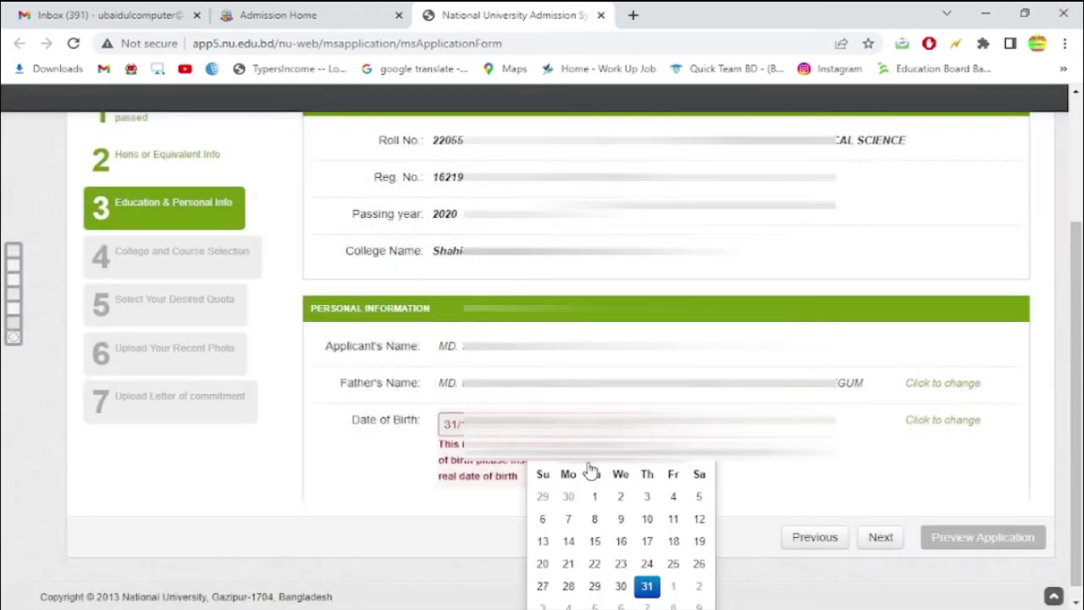
{"action": "left_click", "coordinate": [617, 466]}
{"action": "left_click", "coordinate": [613, 463]}
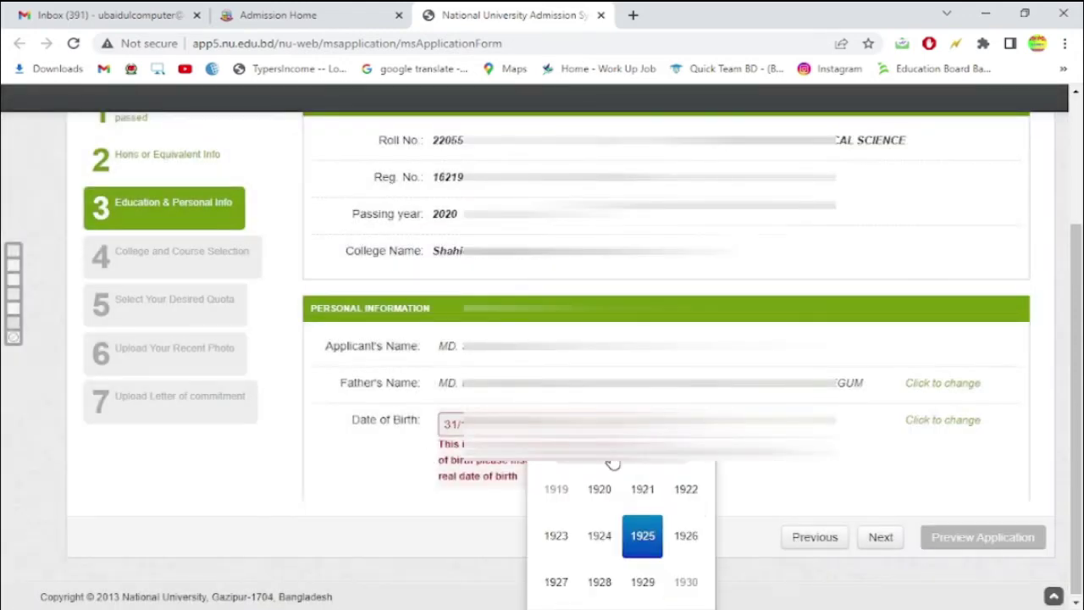
{"action": "left_click", "coordinate": [700, 456]}
{"action": "left_click", "coordinate": [700, 455]}
{"action": "left_click", "coordinate": [699, 456]}
{"action": "left_click", "coordinate": [701, 457]}
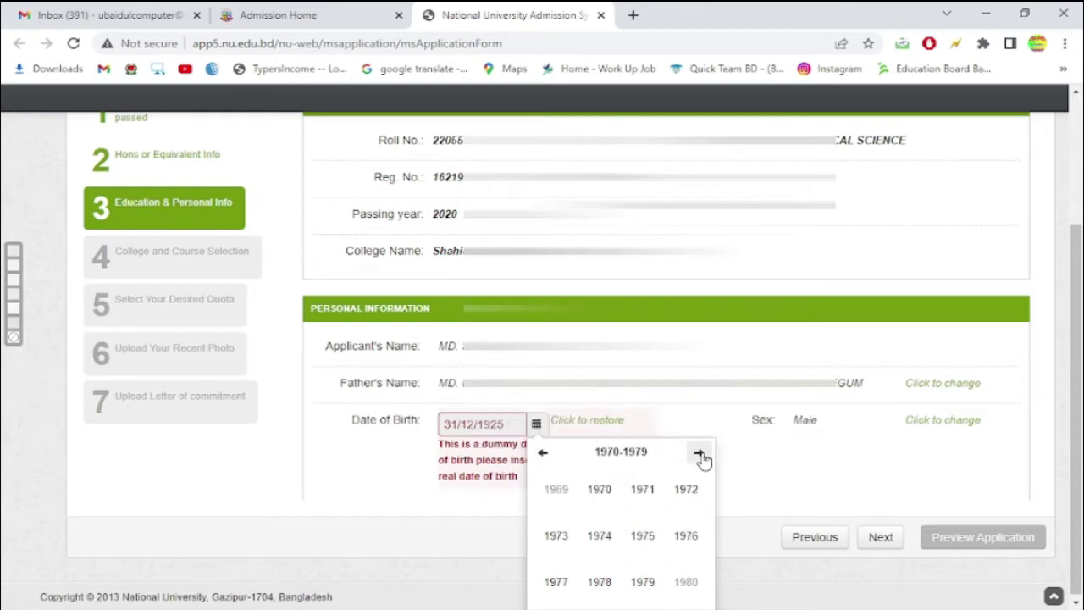
{"action": "left_click", "coordinate": [700, 456]}
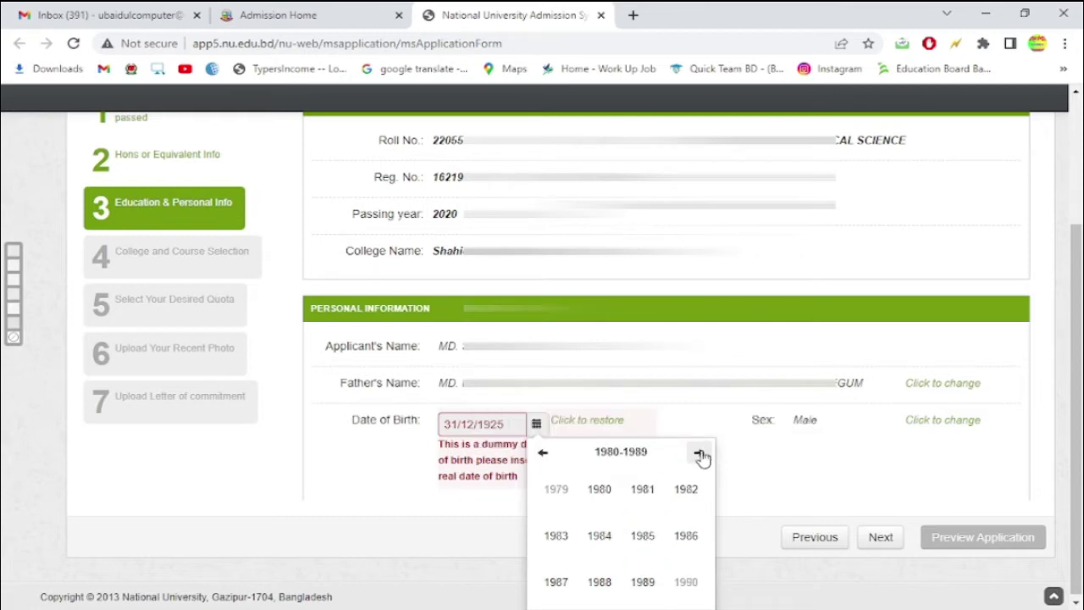
{"action": "left_click", "coordinate": [698, 454]}
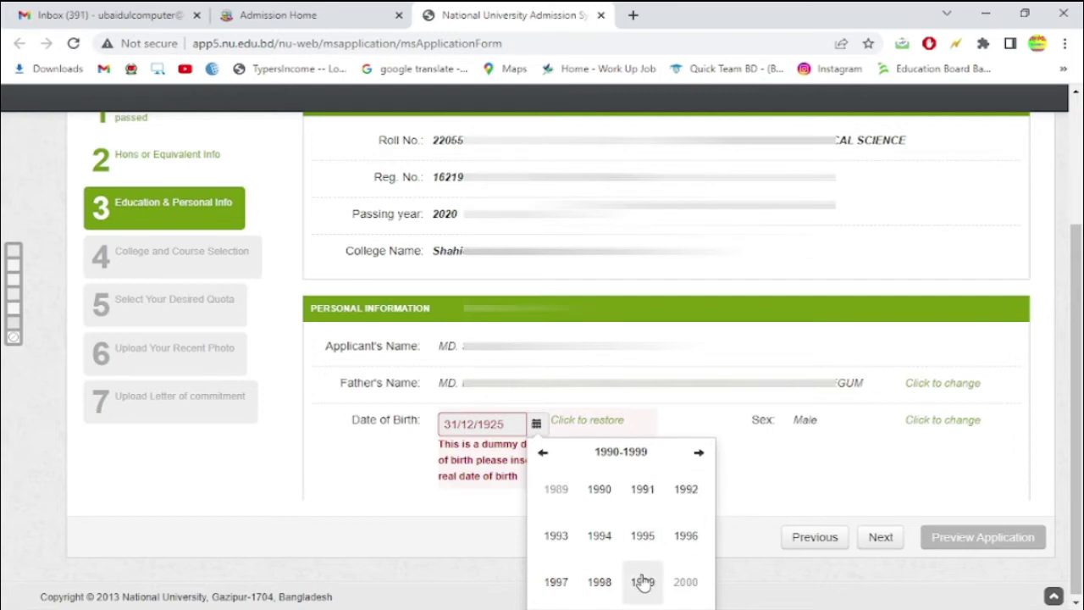
{"action": "left_click", "coordinate": [559, 583]}
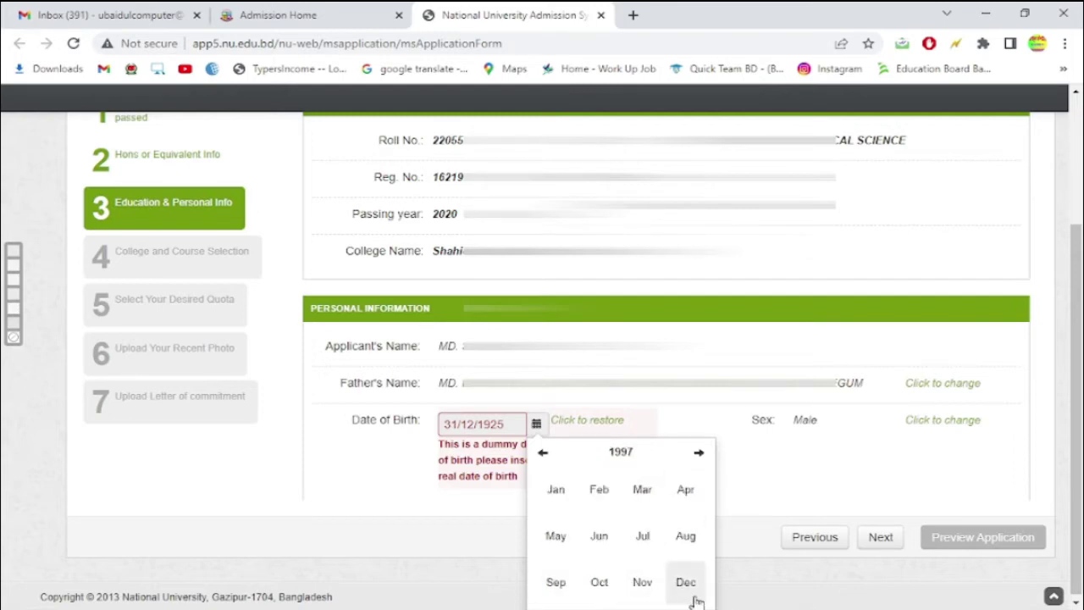
{"action": "left_click", "coordinate": [686, 582]}
{"action": "left_click", "coordinate": [621, 496]}
{"action": "left_click", "coordinate": [390, 506]}
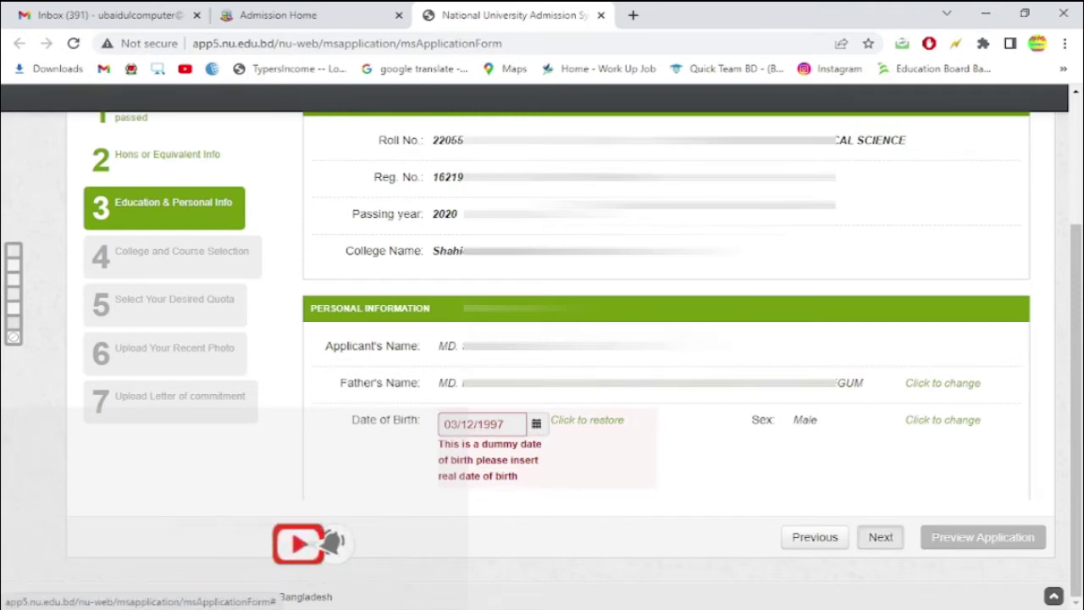
- On College and Course Selection, choose DHAKA division and NARSINGDI district
{"action": "left_click", "coordinate": [881, 537]}
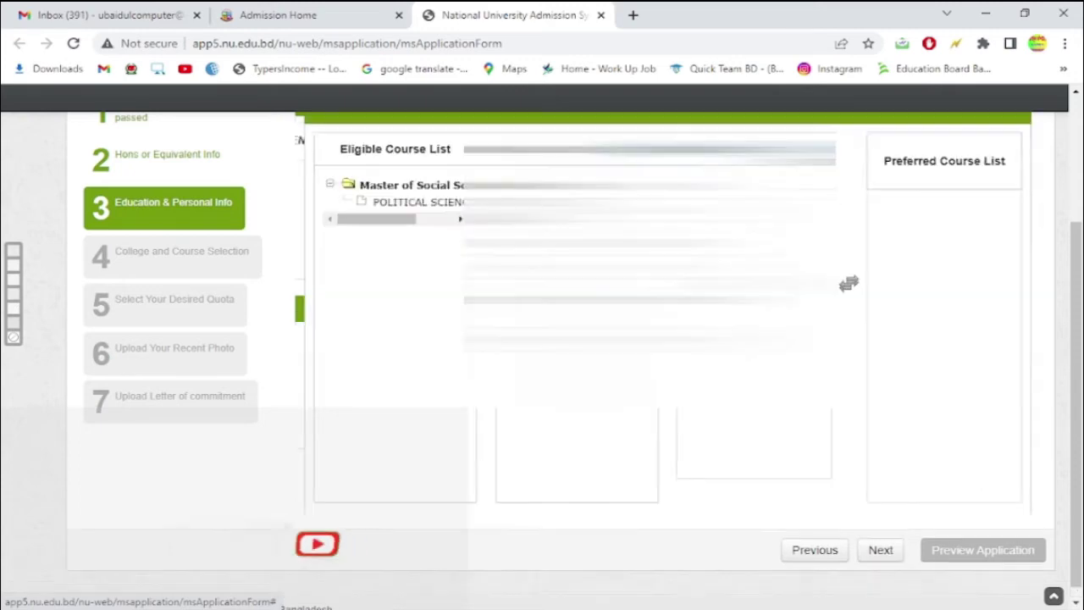
{"action": "left_click", "coordinate": [573, 212]}
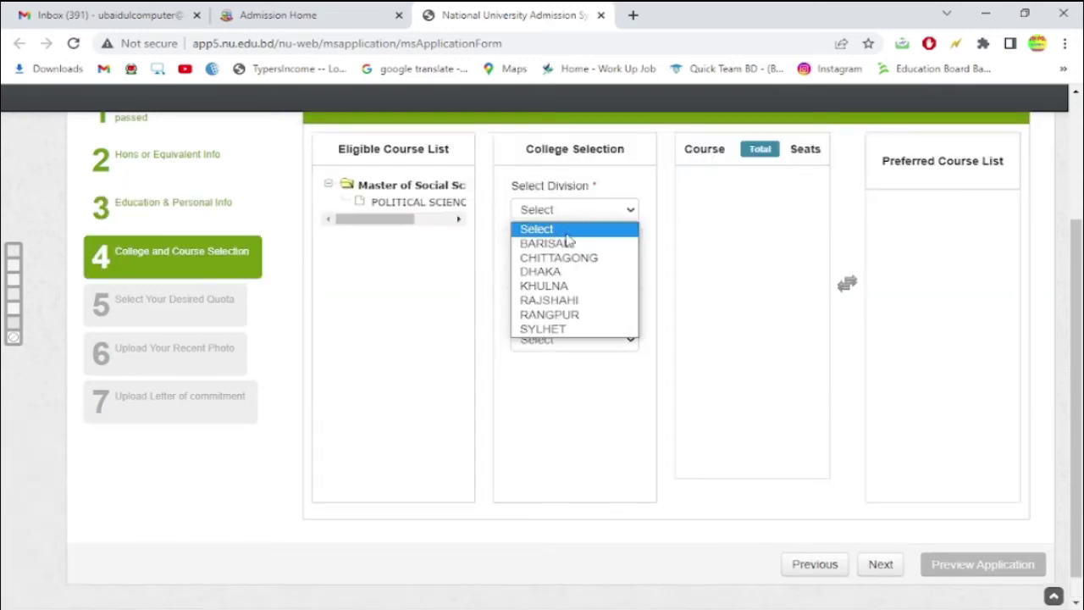
{"action": "left_click", "coordinate": [562, 272]}
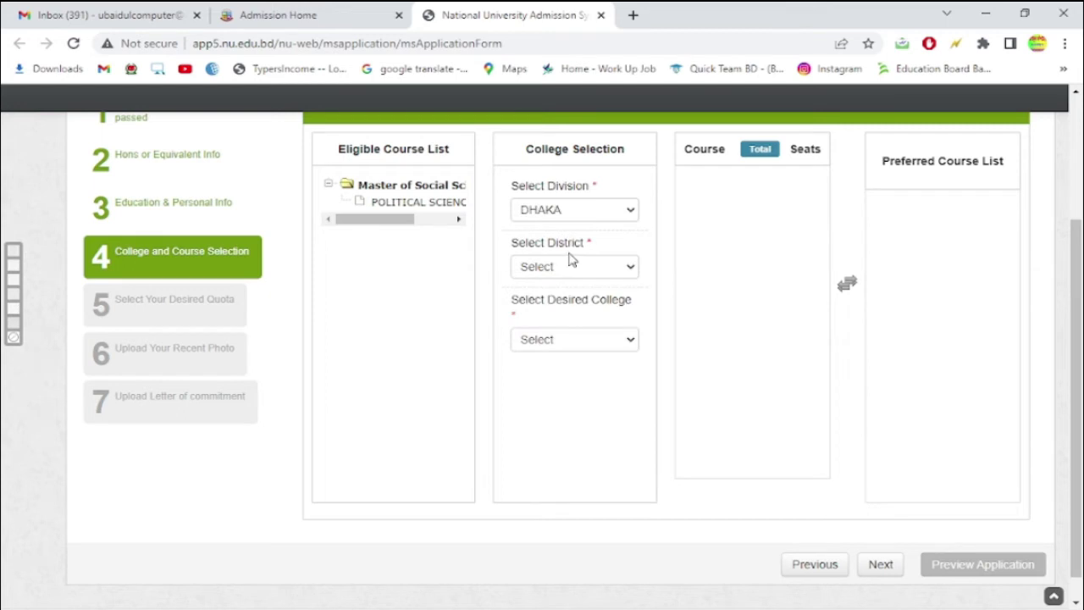
{"action": "left_click", "coordinate": [575, 267]}
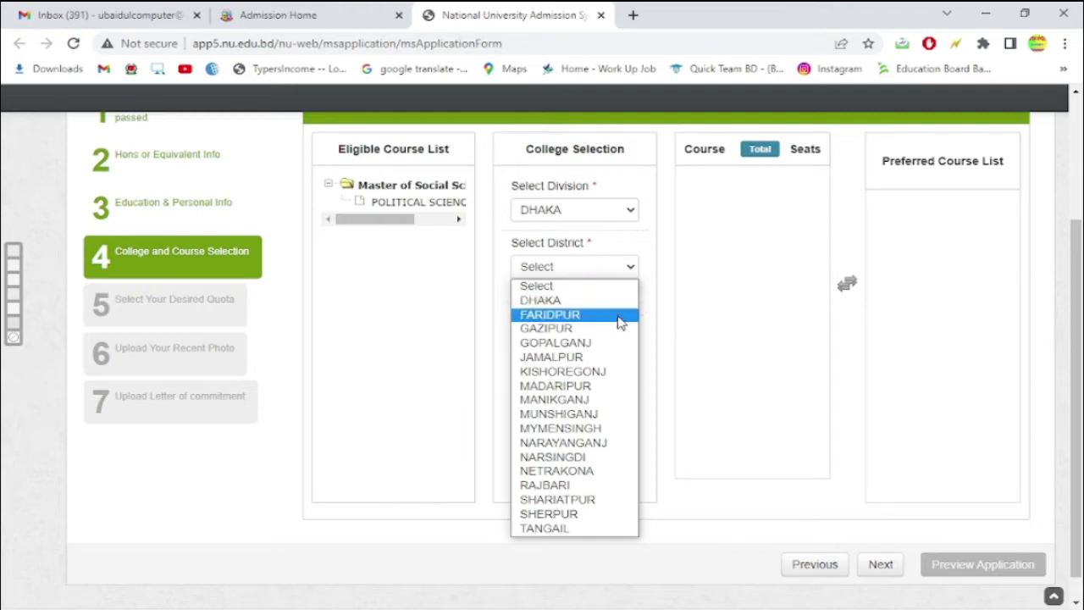
{"action": "left_click", "coordinate": [654, 280]}
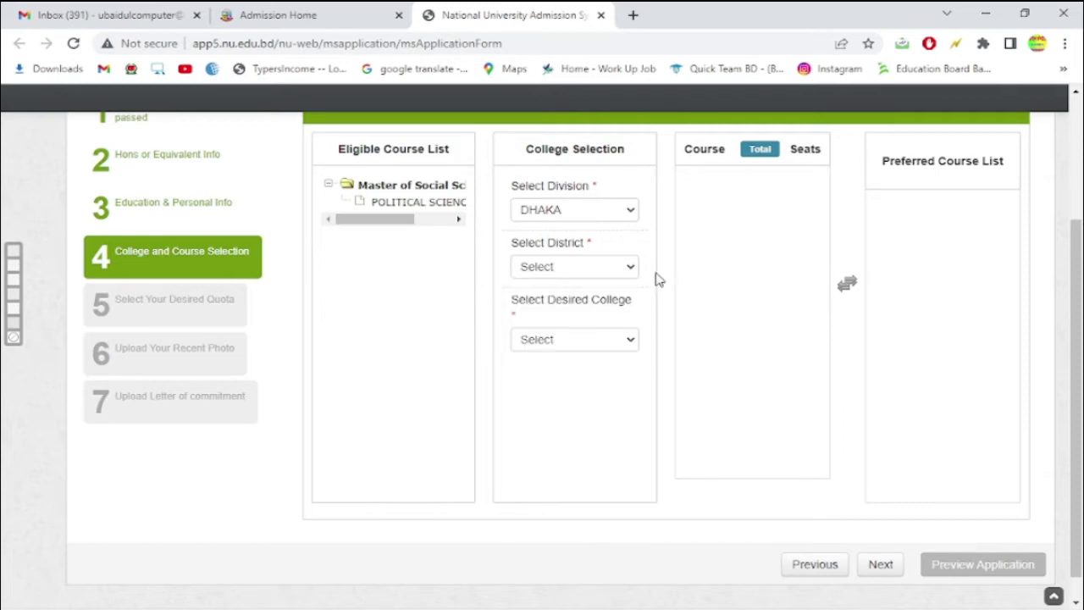
{"action": "left_click", "coordinate": [603, 269]}
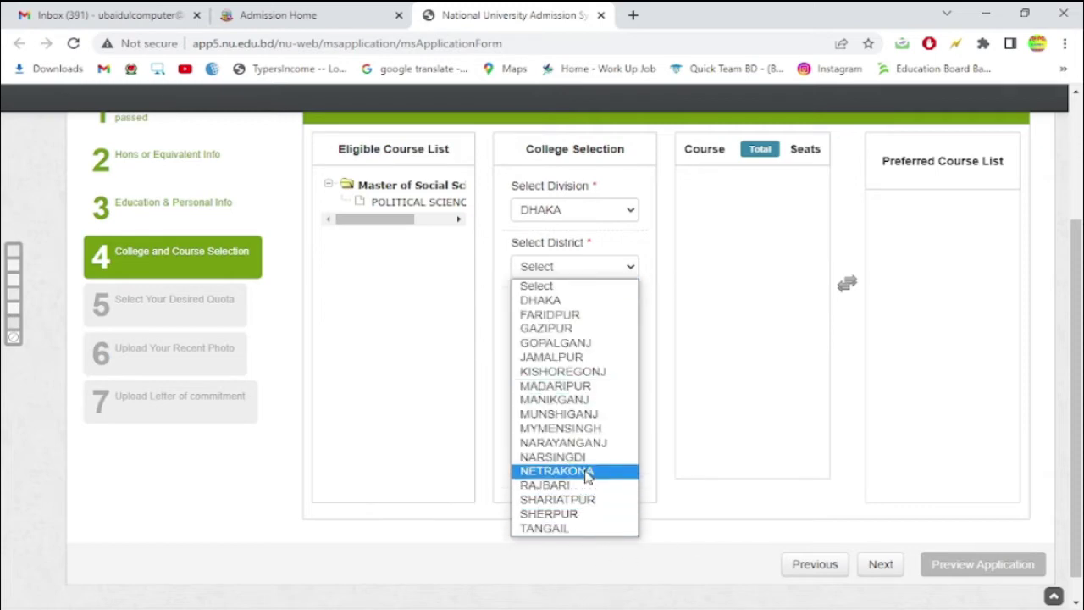
{"action": "left_click", "coordinate": [553, 456]}
- Select SHAHID ASAD GOVT. COLLEGE, add POLITICAL SCIENCE as preferred course, and continue
{"action": "left_click", "coordinate": [560, 343]}
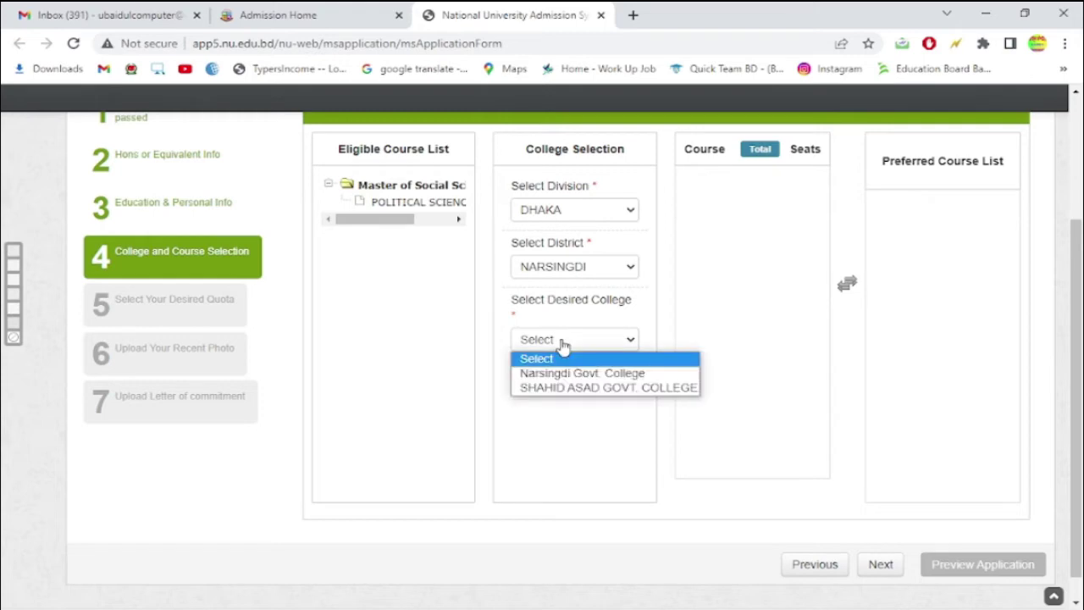
{"action": "left_click", "coordinate": [583, 402]}
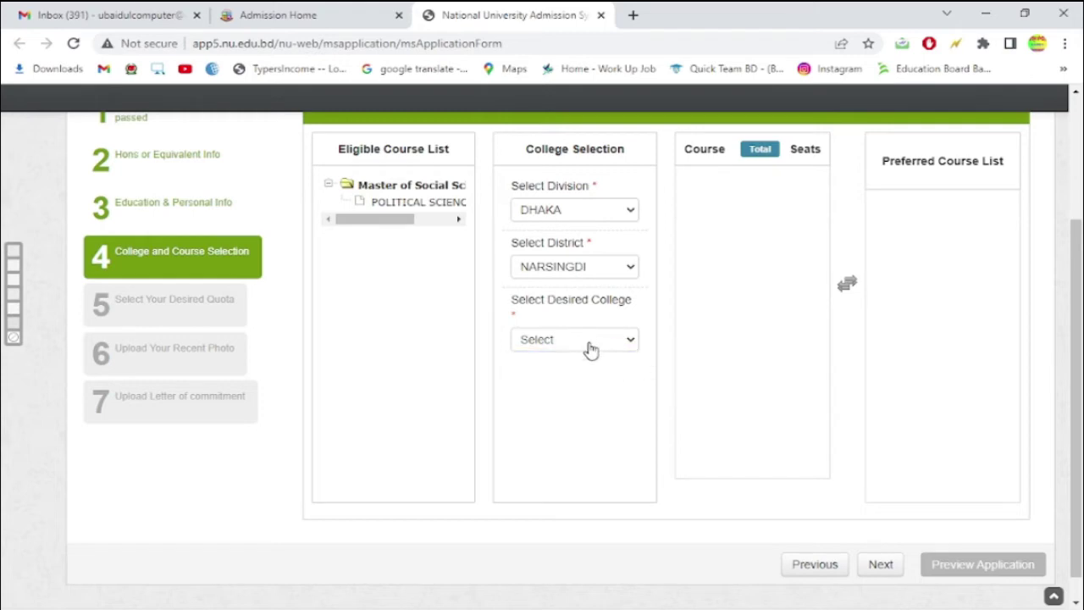
{"action": "key", "text": "Down"}
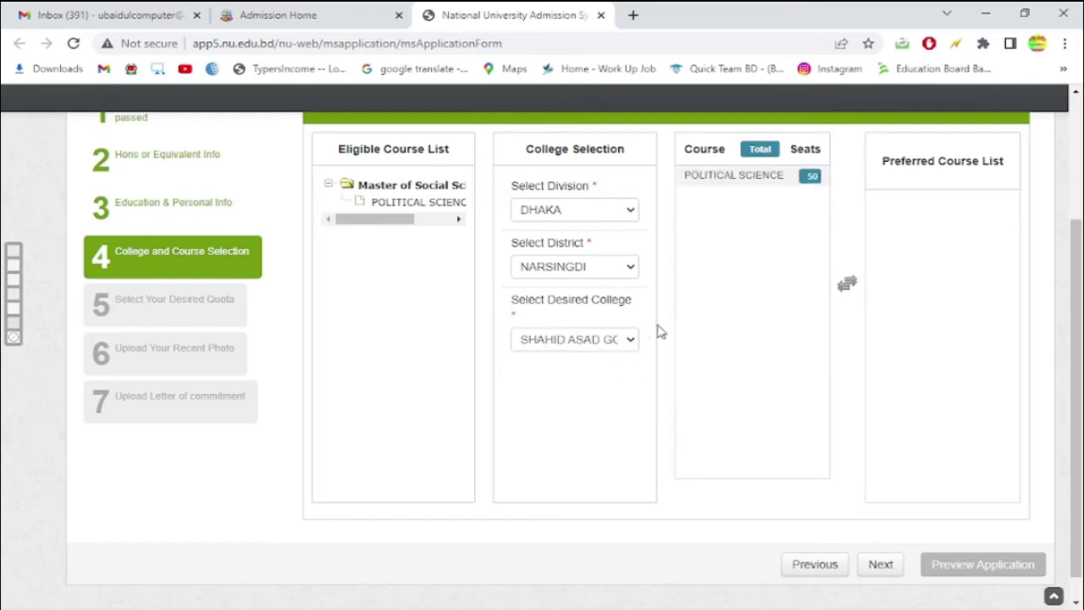
{"action": "double_click", "coordinate": [738, 191]}
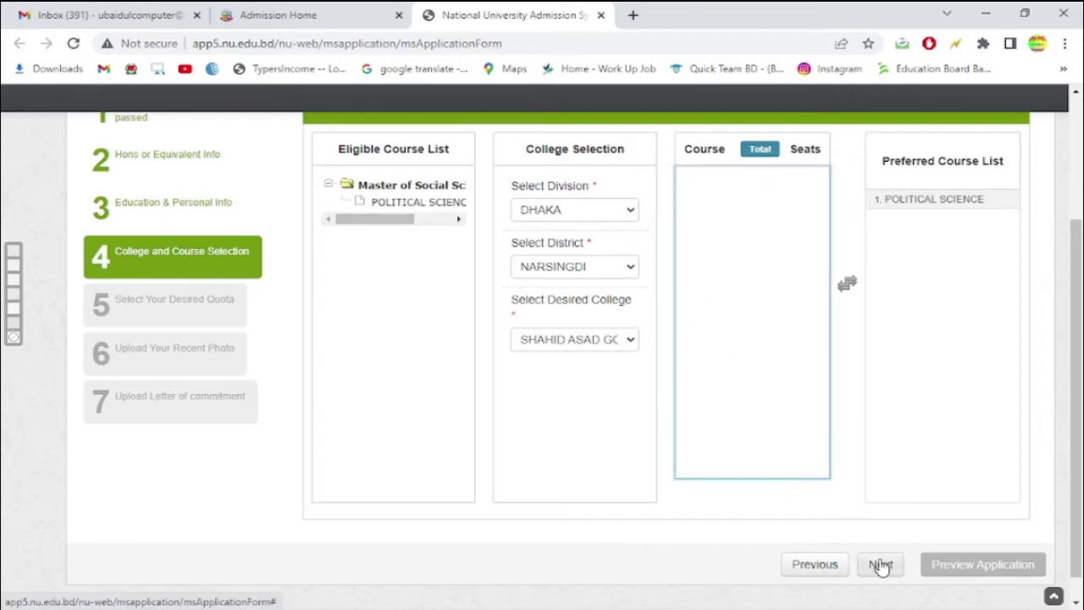
{"action": "left_click", "coordinate": [881, 565]}
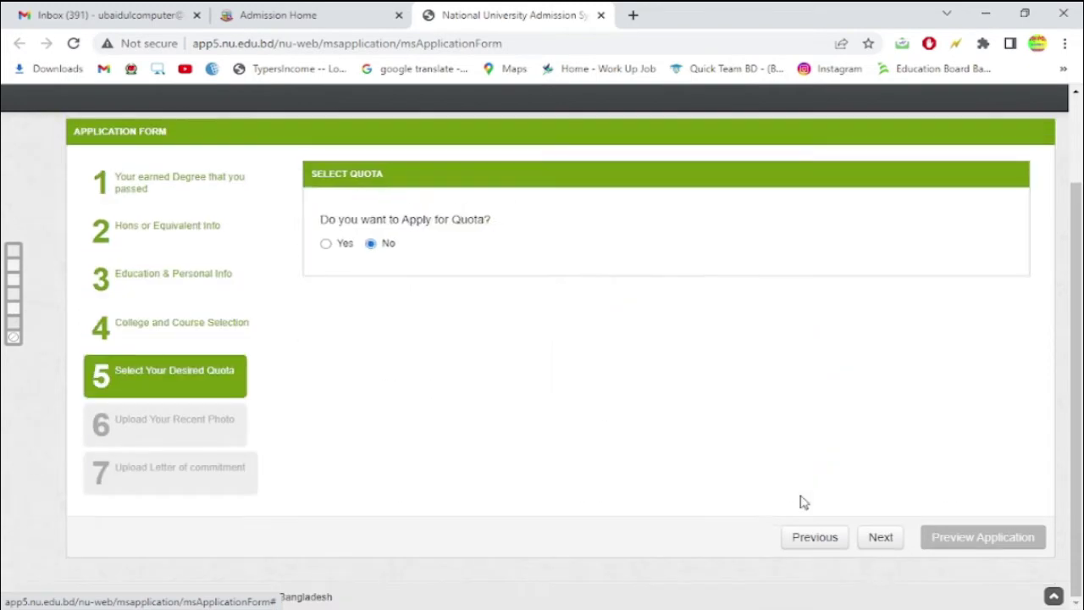
- Toggle the quota question between Yes and No, leave it at No, and continue
{"action": "left_click", "coordinate": [327, 246]}
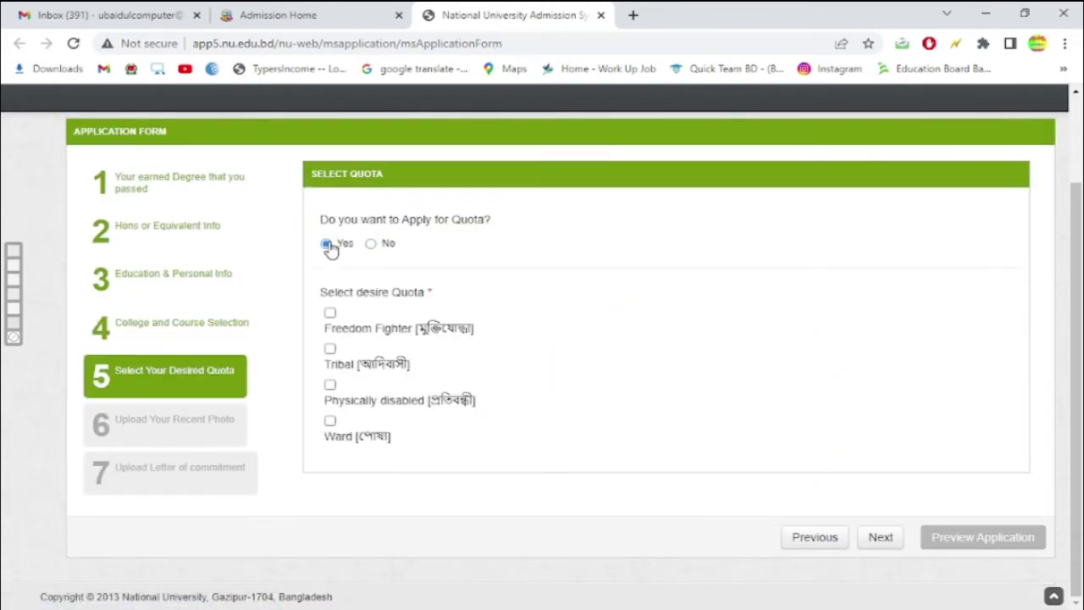
{"action": "left_click", "coordinate": [370, 243]}
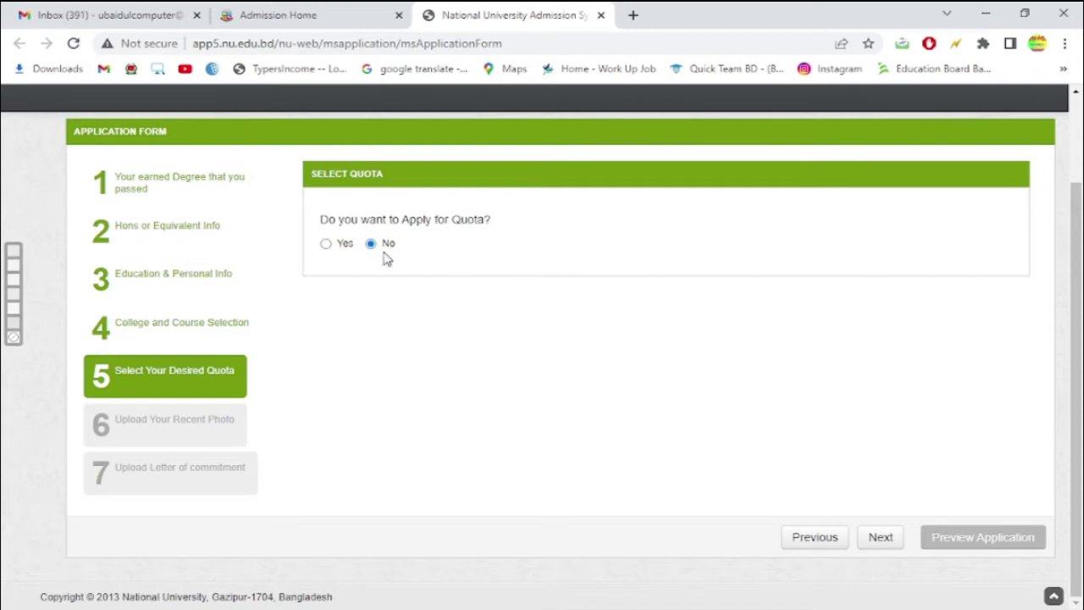
{"action": "left_click", "coordinate": [325, 244]}
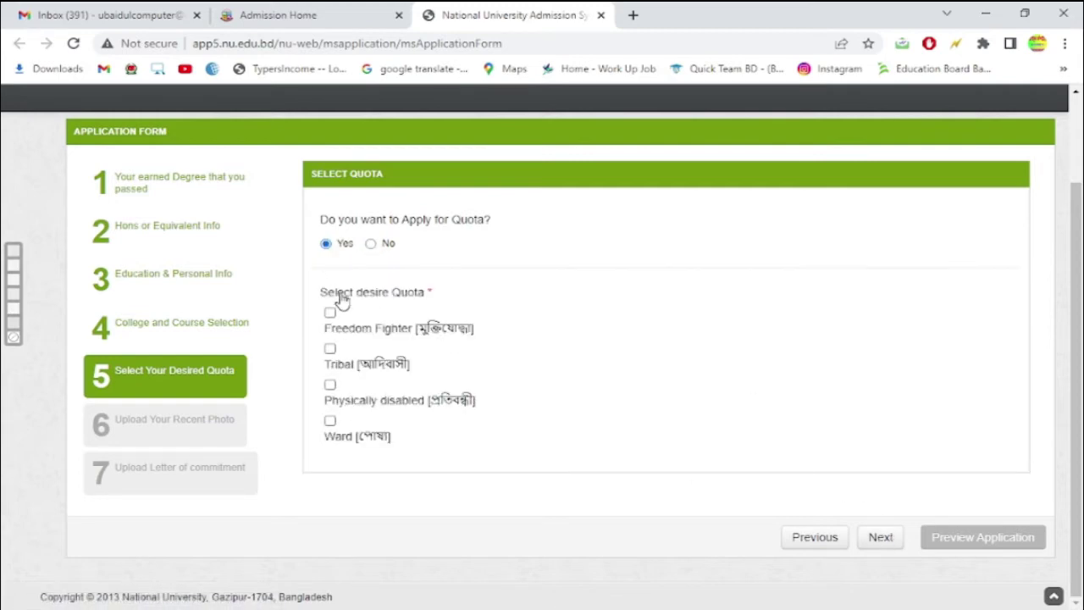
{"action": "left_click", "coordinate": [370, 244]}
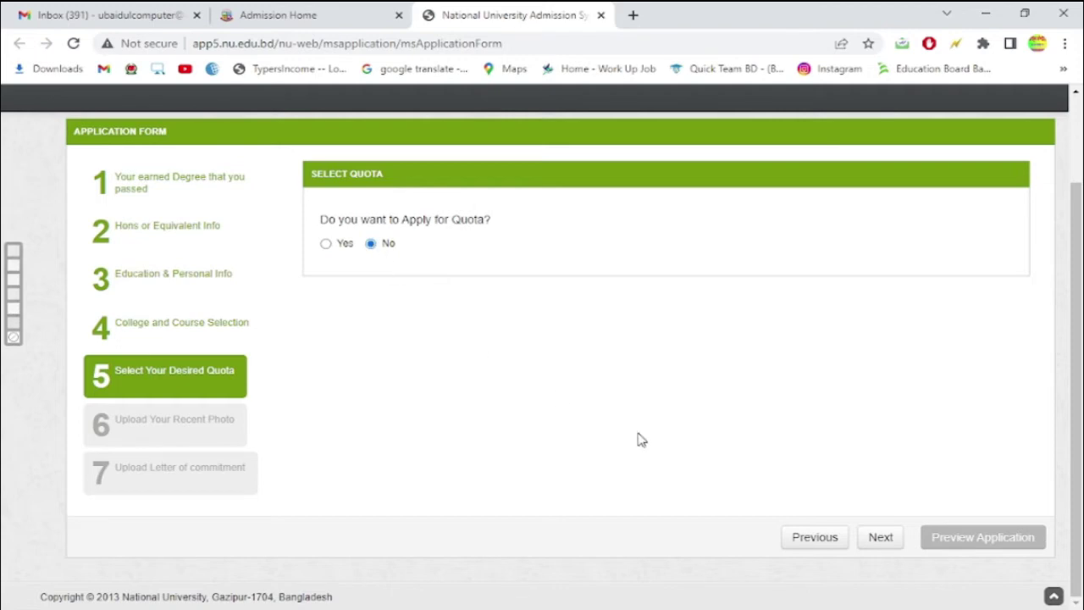
{"action": "left_click", "coordinate": [885, 539]}
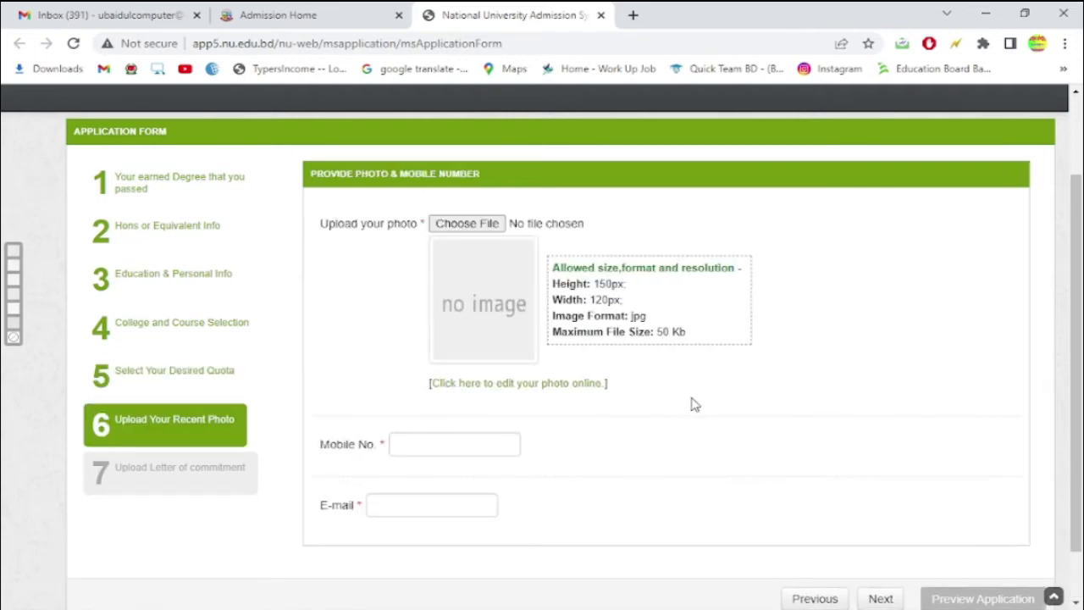
- Check the 150×120 px jpg photo requirements, then show the scanned photo fitted in Photoshop
{"action": "scroll", "coordinate": [687, 401], "scroll_direction": "down", "scroll_amount": 1}
{"action": "scroll", "coordinate": [717, 389], "scroll_direction": "up", "scroll_amount": 1}
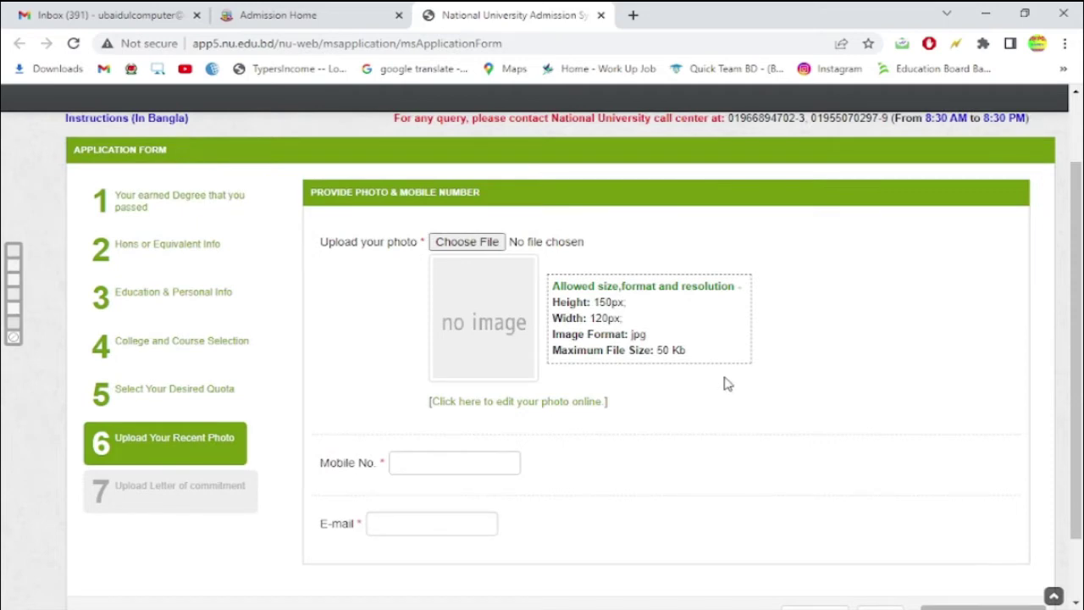
{"action": "left_click", "coordinate": [430, 521]}
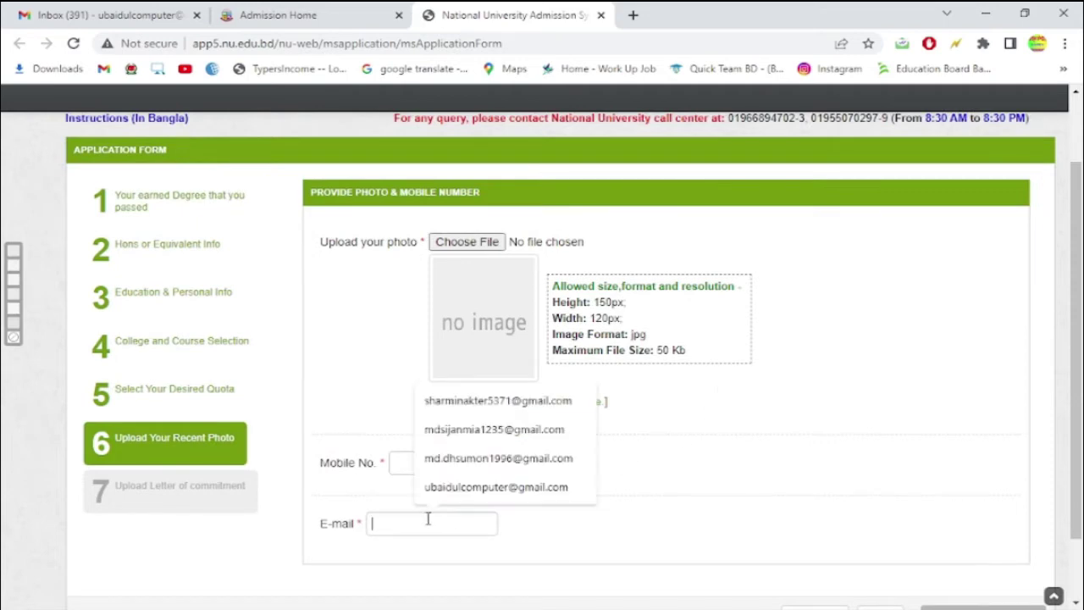
{"action": "left_click", "coordinate": [547, 519]}
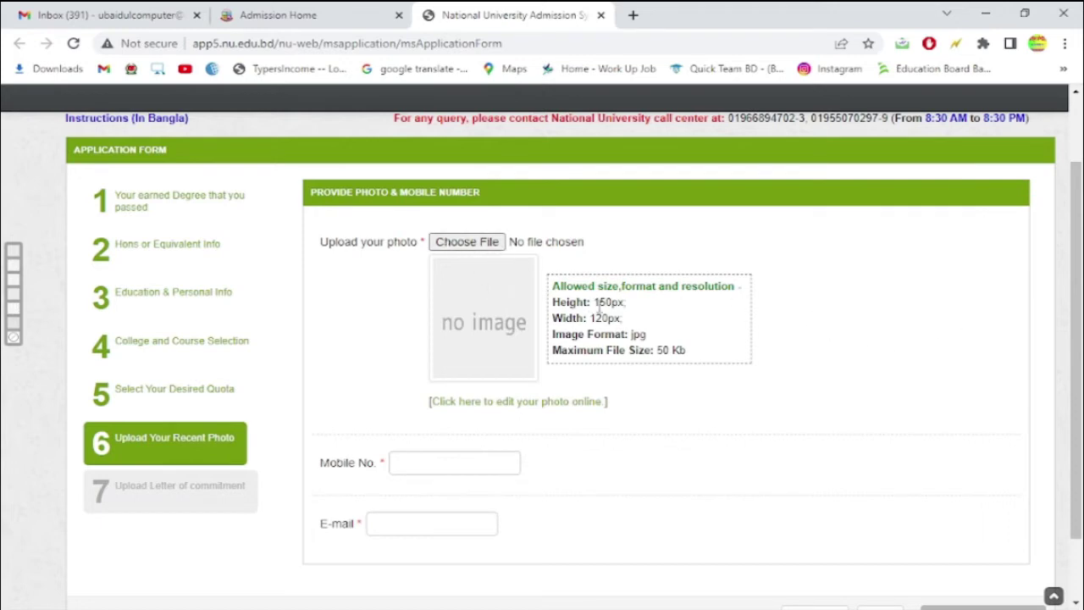
{"action": "left_click_drag", "start_coordinate": [595, 303], "coordinate": [641, 322]}
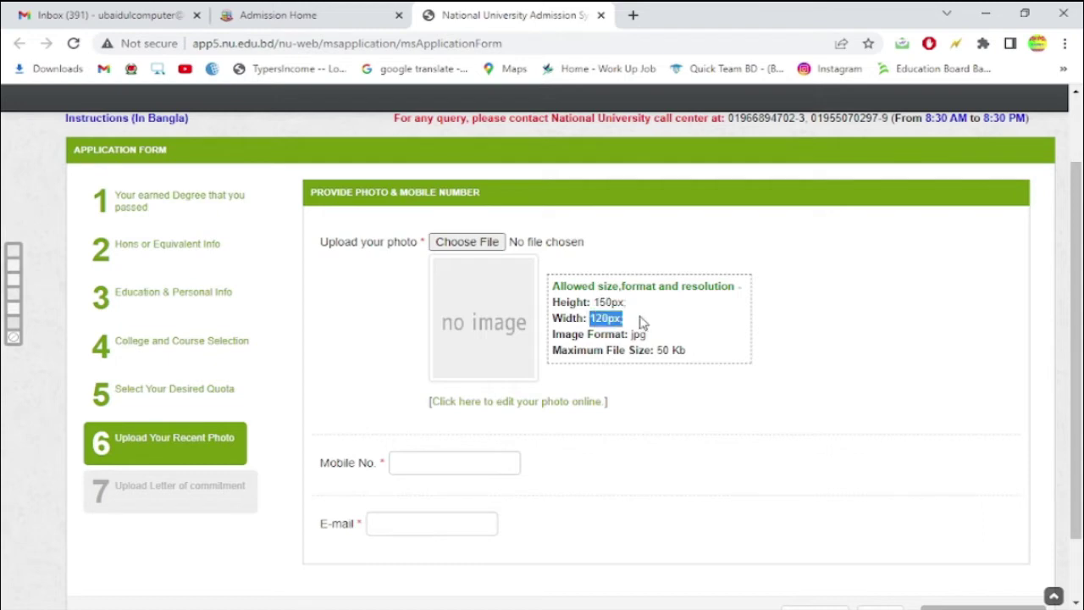
{"action": "left_click", "coordinate": [684, 401]}
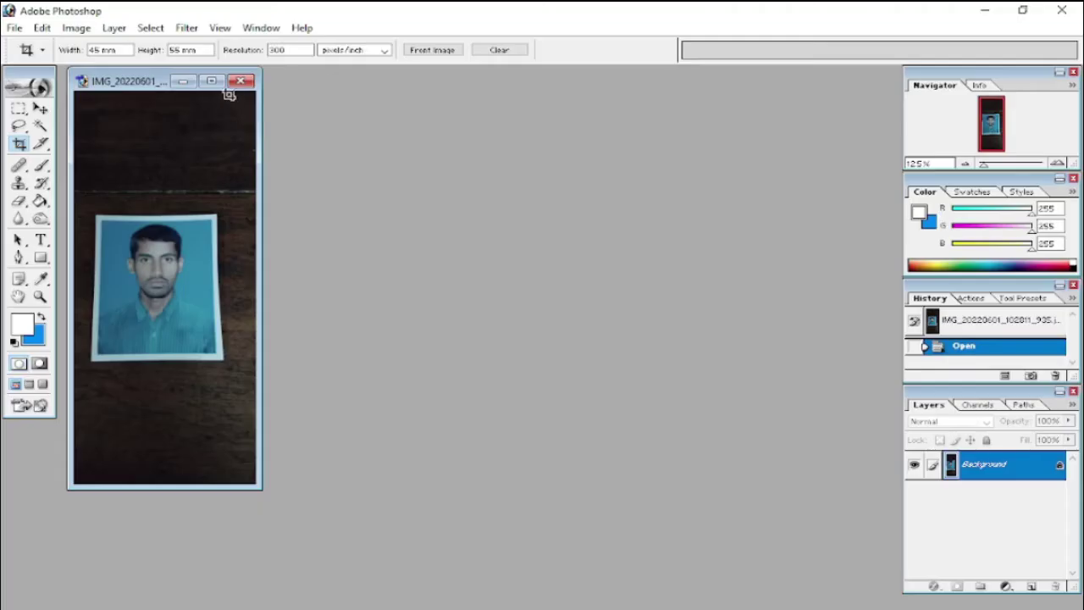
{"action": "left_click", "coordinate": [229, 82]}
{"action": "key", "text": "ctrl+0"}
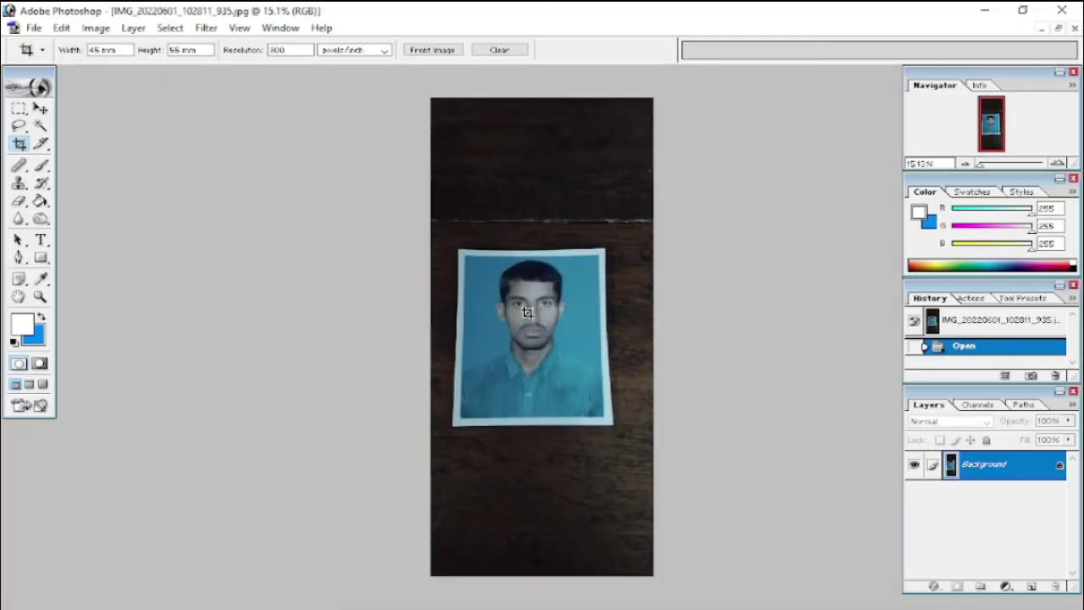
- Select the printed photo with its border and create a new 1320×1626 document at 300 resolution
{"action": "key", "text": "m"}
{"action": "left_click_drag", "start_coordinate": [430, 213], "coordinate": [652, 448]}
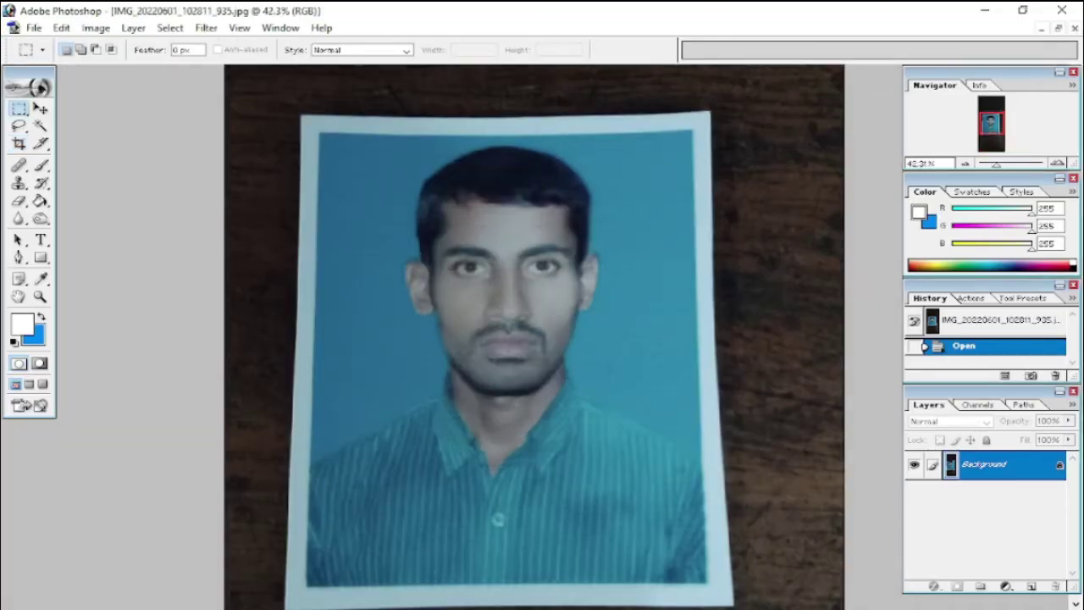
{"action": "key", "text": "ctrl+minus"}
{"action": "left_click_drag", "start_coordinate": [330, 94], "coordinate": [701, 527]}
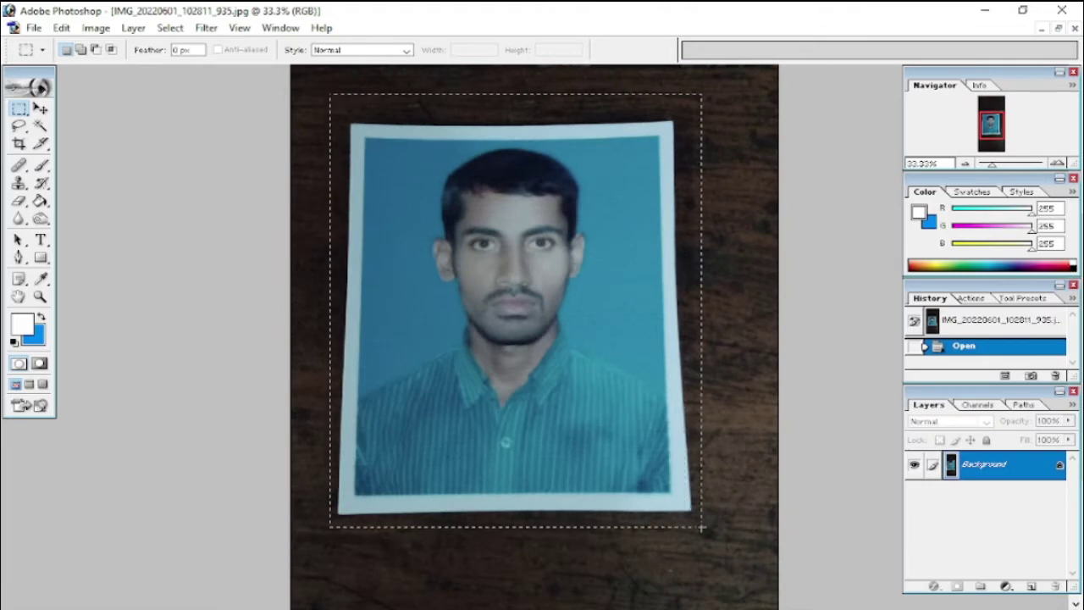
{"action": "key", "text": "ctrl+n"}
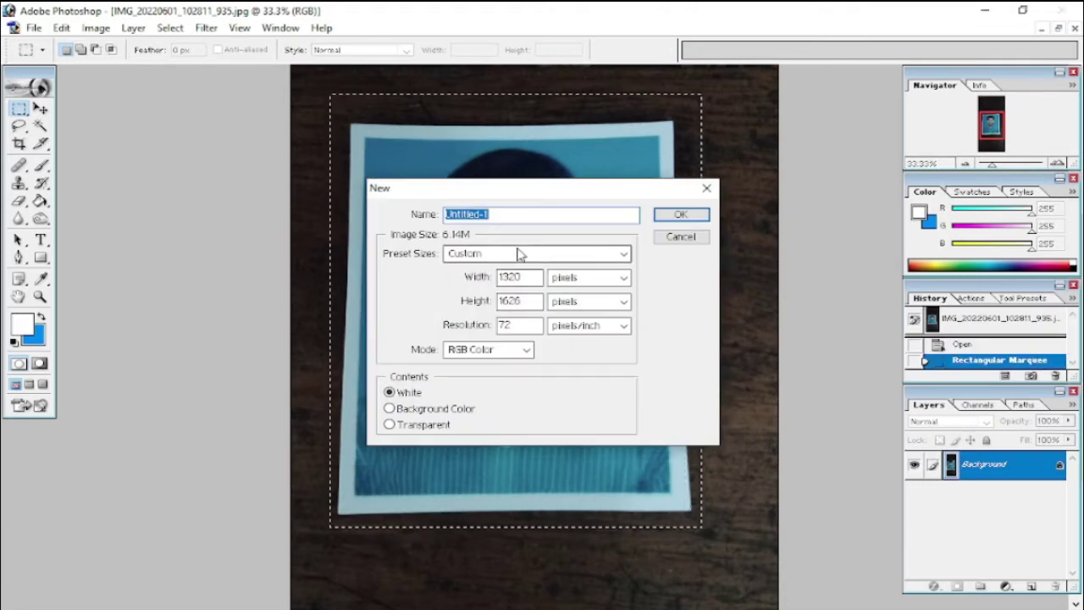
{"action": "left_click", "coordinate": [457, 324]}
{"action": "type", "text": "300"}
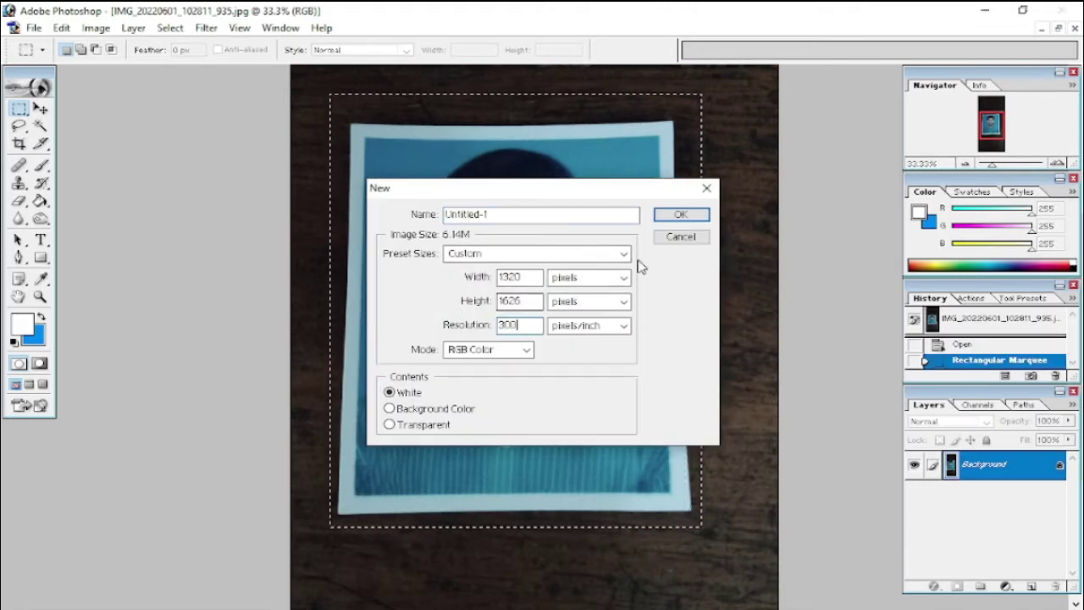
{"action": "left_click", "coordinate": [659, 217]}
- Paste the photo into the new document and straighten its top corners with Free Transform
{"action": "key", "text": "ctrl+v"}
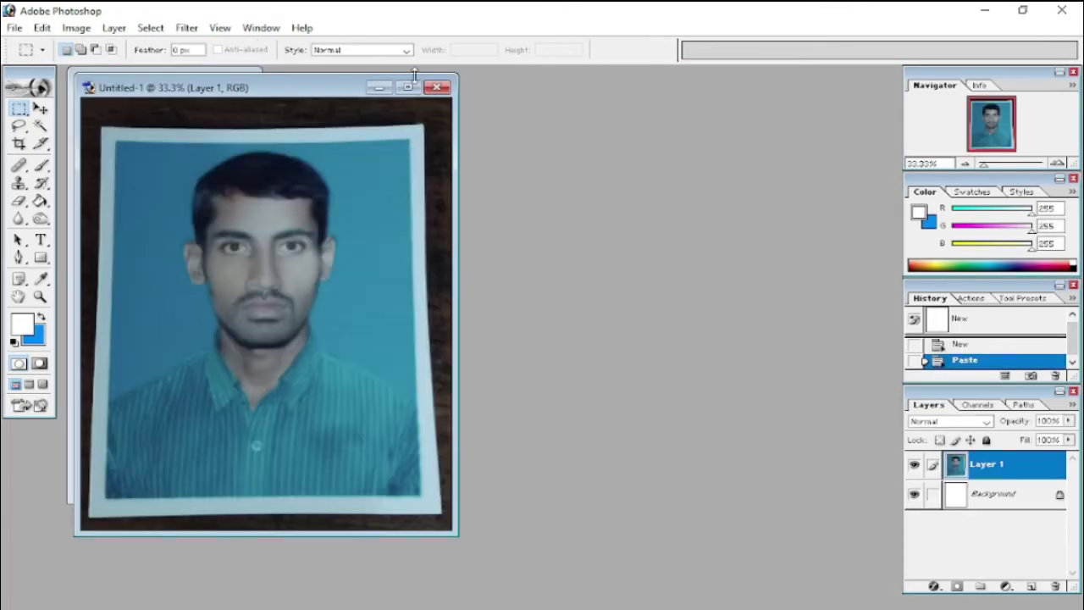
{"action": "left_click", "coordinate": [407, 87]}
{"action": "key", "text": "ctrl+0"}
{"action": "key", "text": "ctrl+t"}
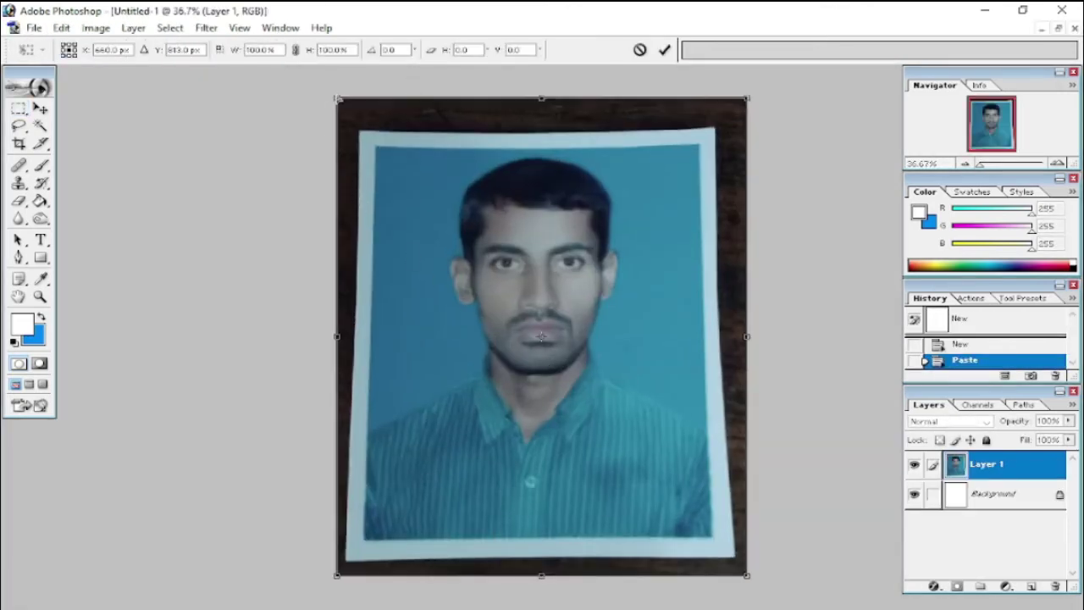
{"action": "left_click_drag", "start_coordinate": [337, 98], "coordinate": [324, 98]}
{"action": "left_click_drag", "start_coordinate": [746, 98], "coordinate": [755, 96]}
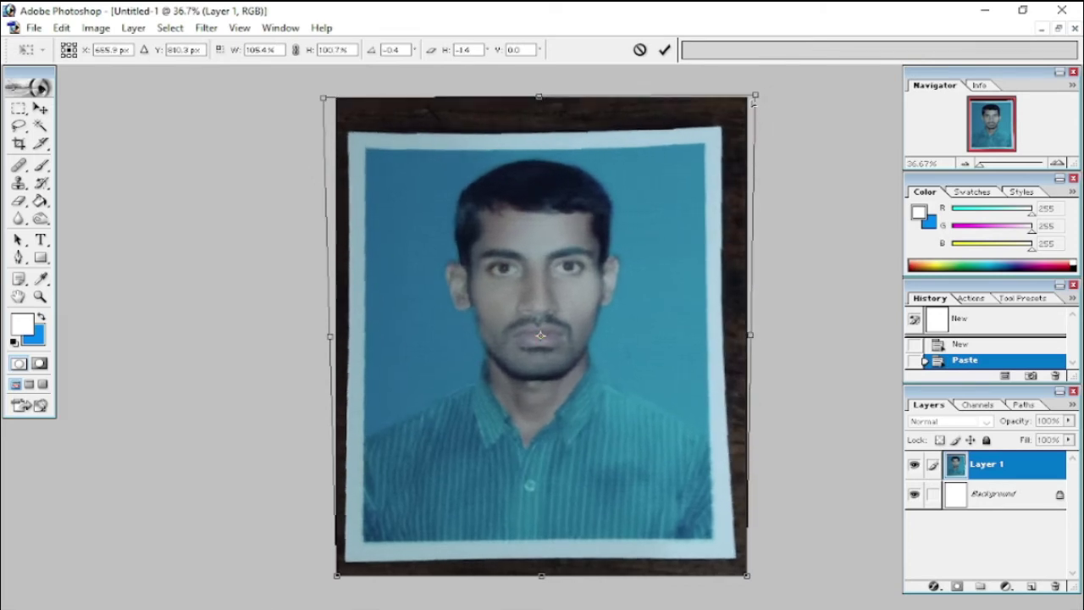
{"action": "key", "text": "Return"}
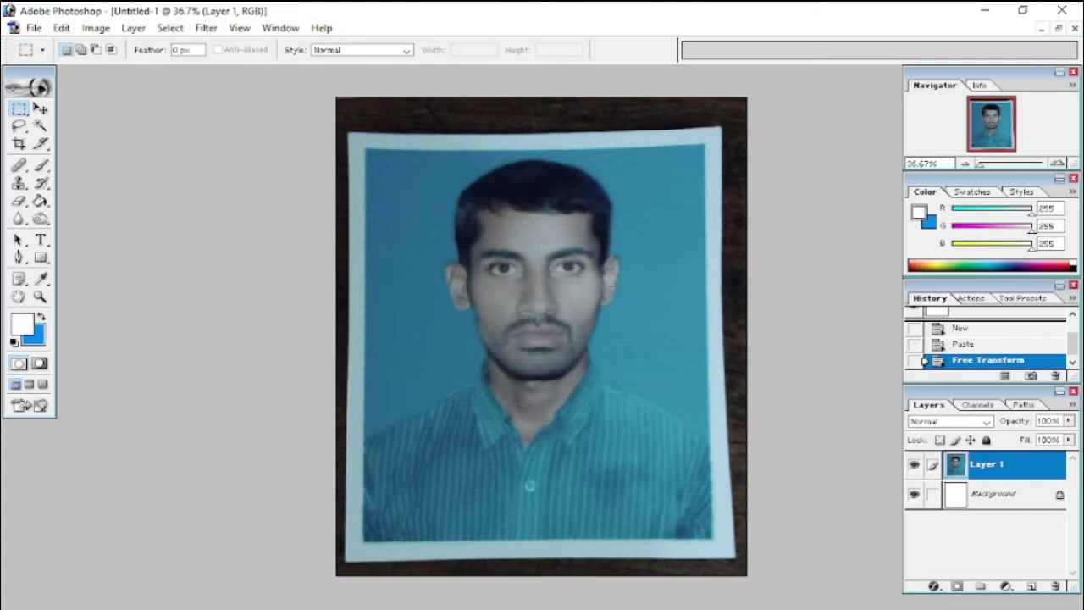
{"action": "key", "text": "ctrl+0"}
{"action": "key", "text": "c"}
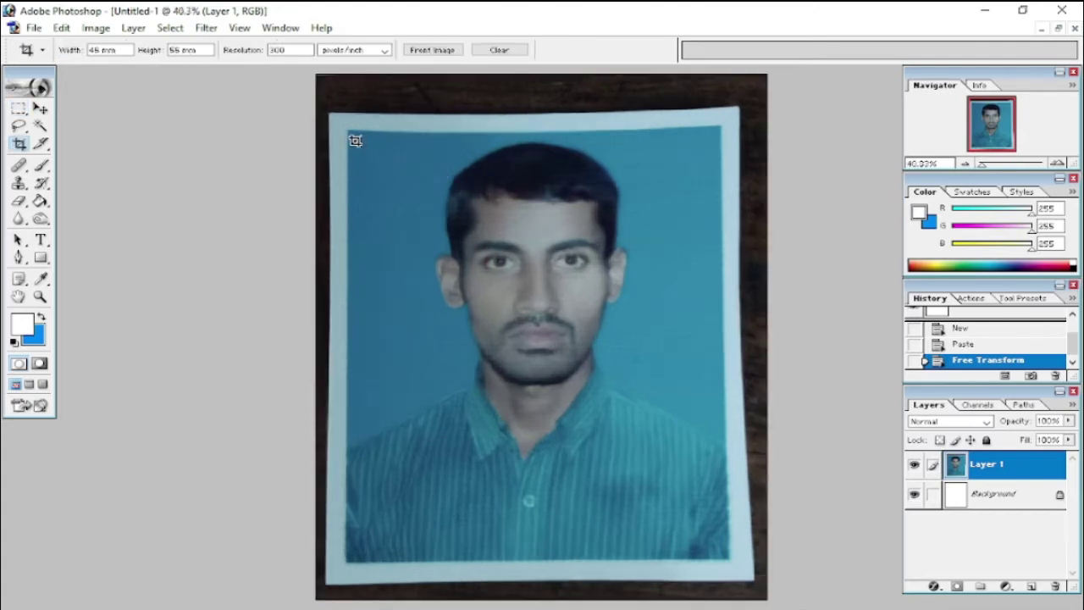
- Crop the photo to 39 × 49 mm inside its white border
{"action": "double_click", "coordinate": [123, 50]}
{"action": "type", "text": "39 mm"}
{"action": "key", "text": "Tab"}
{"action": "type", "text": "49"}
{"action": "key", "text": "Return"}
{"action": "left_click_drag", "start_coordinate": [353, 133], "coordinate": [718, 559]}
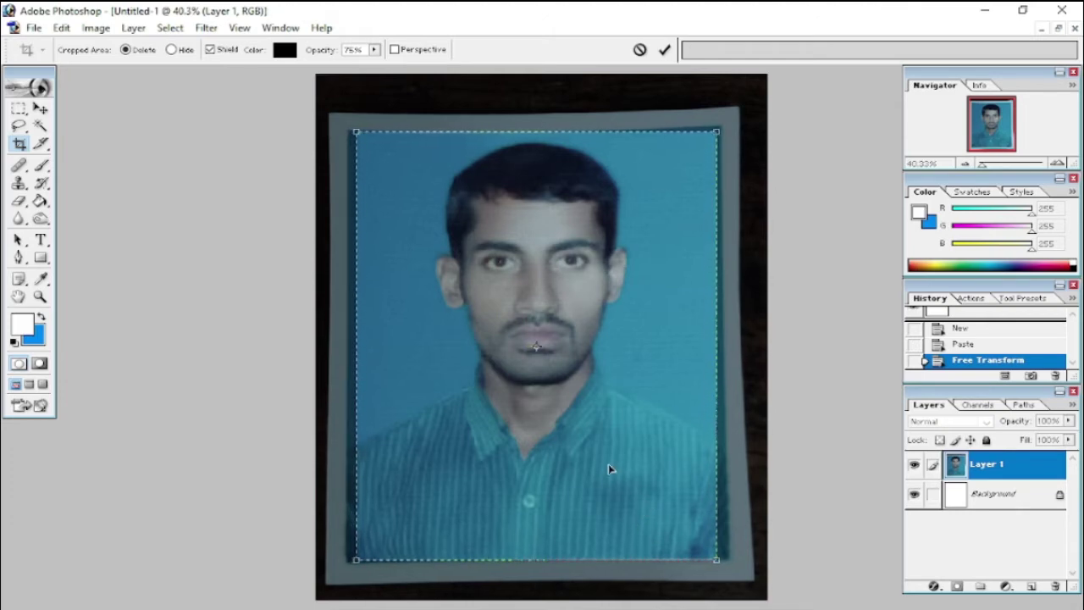
{"action": "key", "text": "Return"}
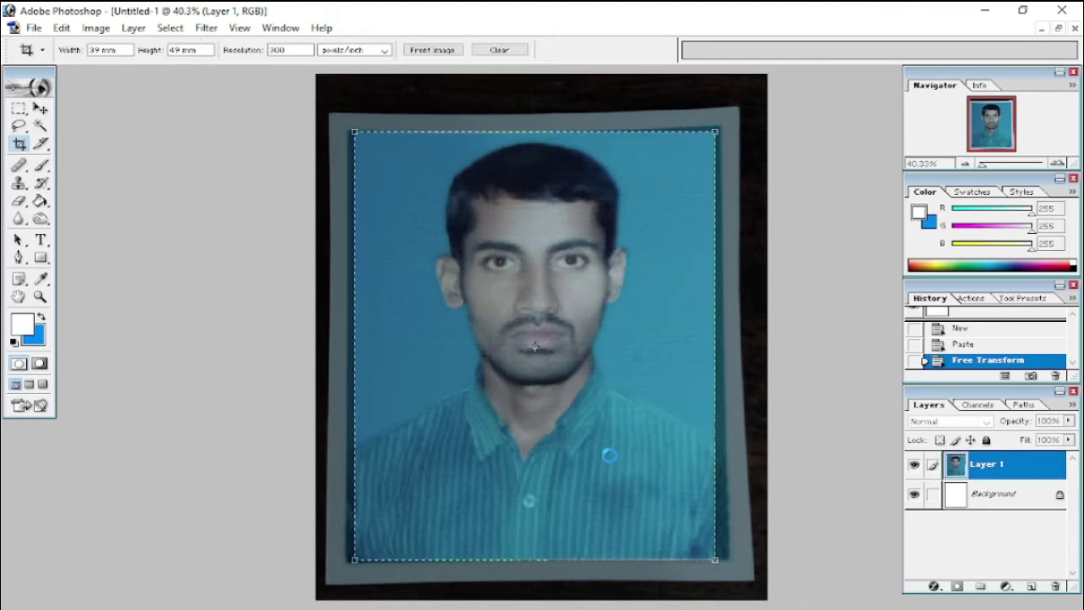
- Merge the photo into the background layer and select the blue backdrop area
{"action": "key", "text": "ctrl+0"}
{"action": "key", "text": "ctrl+e"}
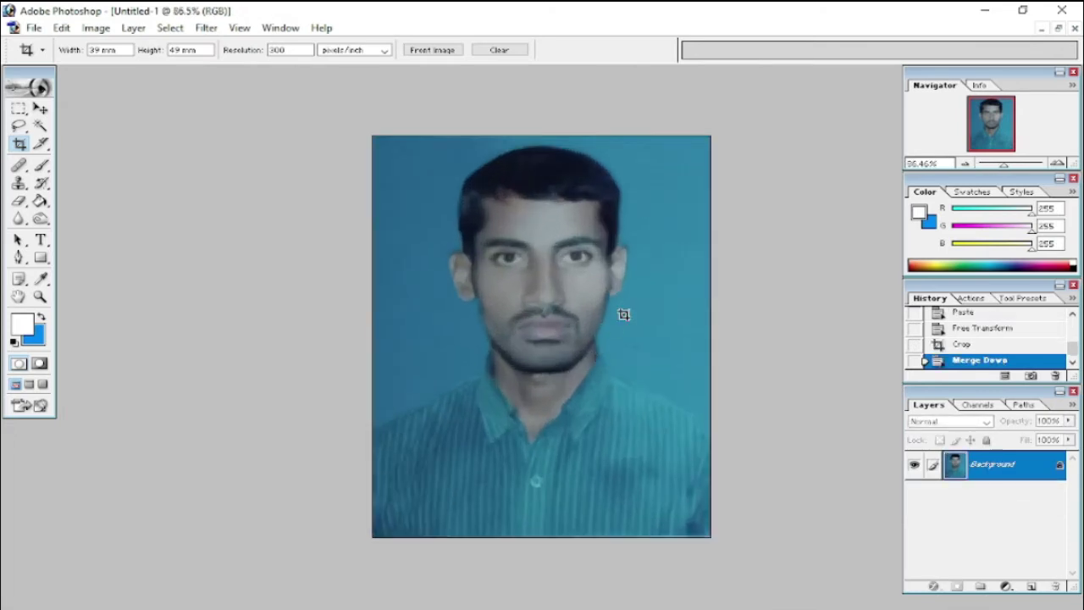
{"action": "key", "text": "w"}
{"action": "left_click", "coordinate": [673, 261]}
- Trace the teal area right of the neck and shoulder with the Pen and fill it blue
{"action": "key", "text": "ctrl+d"}
{"action": "key", "text": "ctrl+0"}
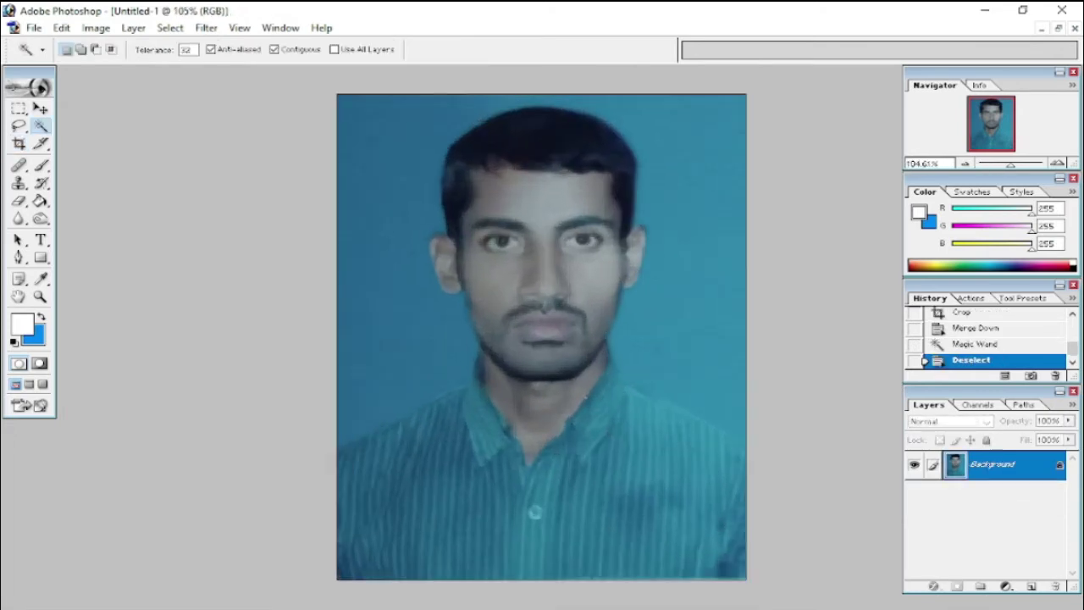
{"action": "key", "text": "p"}
{"action": "left_click", "coordinate": [608, 340]}
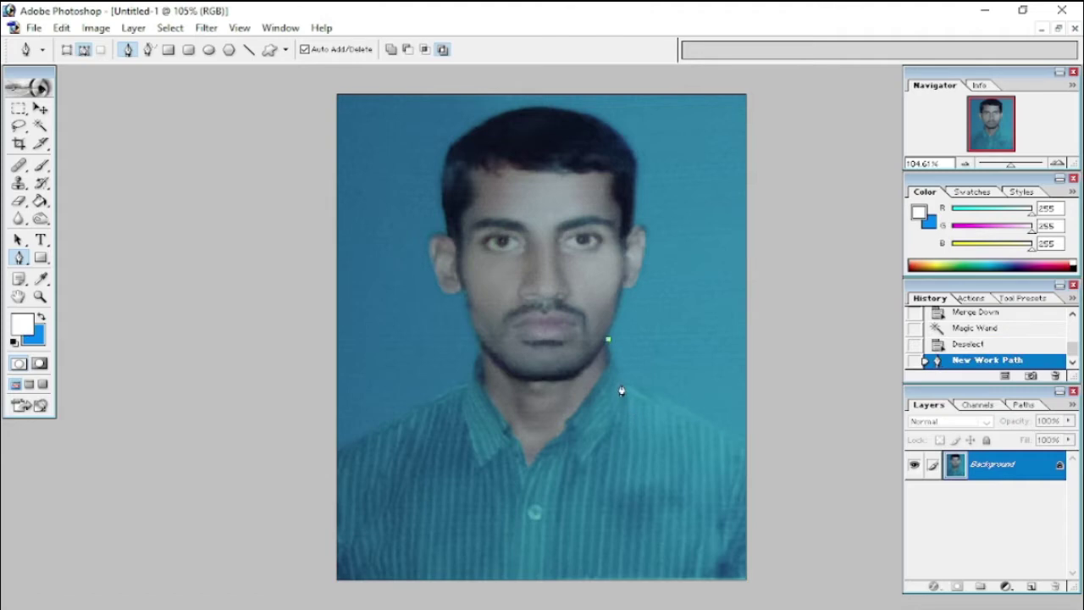
{"action": "left_click", "coordinate": [623, 386]}
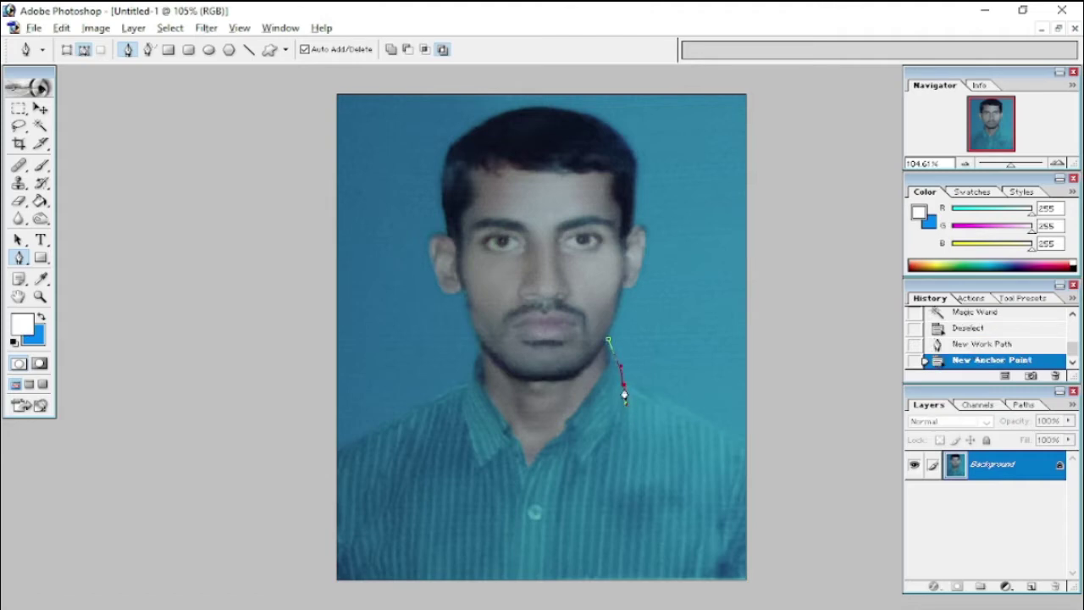
{"action": "left_click", "coordinate": [622, 384]}
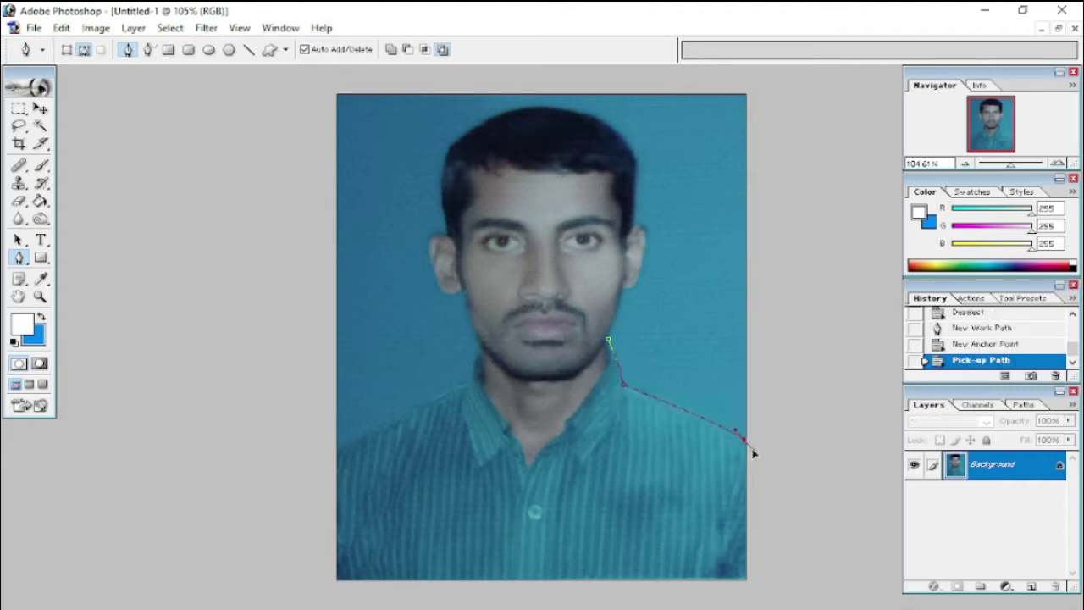
{"action": "left_click", "coordinate": [746, 442]}
{"action": "left_click_drag", "start_coordinate": [766, 432], "coordinate": [756, 447]}
{"action": "left_click", "coordinate": [811, 294]}
{"action": "left_click_drag", "start_coordinate": [721, 96], "coordinate": [706, 120]}
{"action": "left_click_drag", "start_coordinate": [681, 227], "coordinate": [679, 246]}
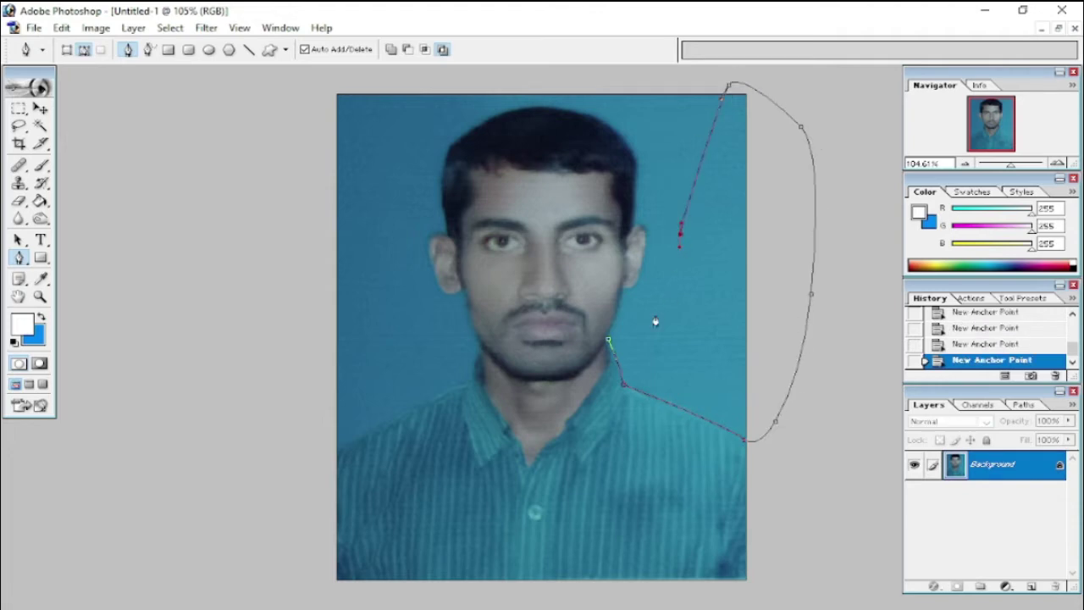
{"action": "key", "text": "ctrl+Return"}
{"action": "key", "text": "Delete"}
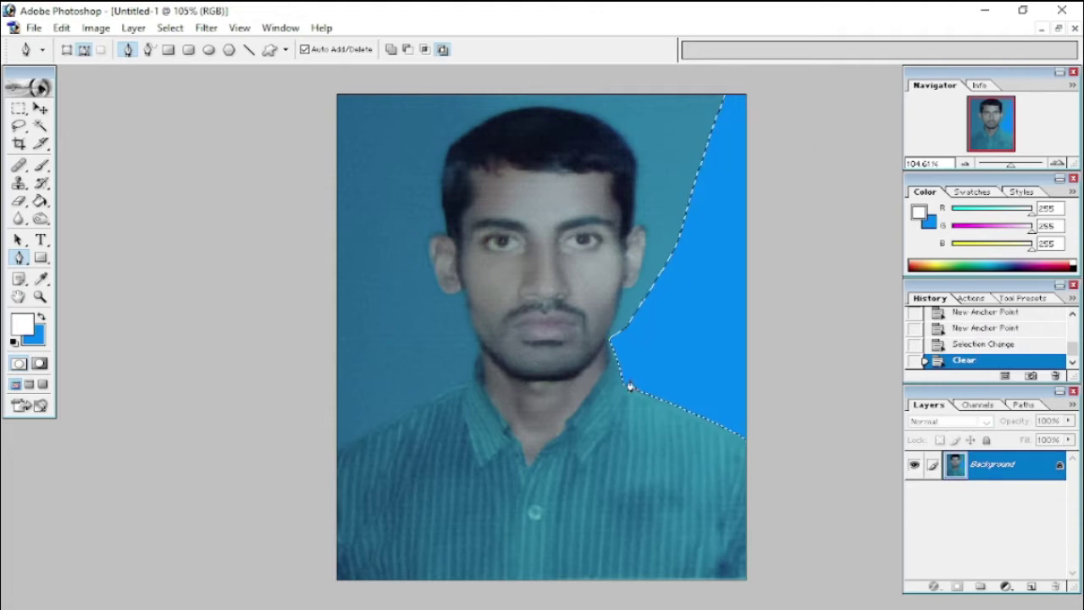
{"action": "key", "text": "w"}
{"action": "left_click", "coordinate": [649, 295]}
{"action": "key", "text": "ctrl+d"}
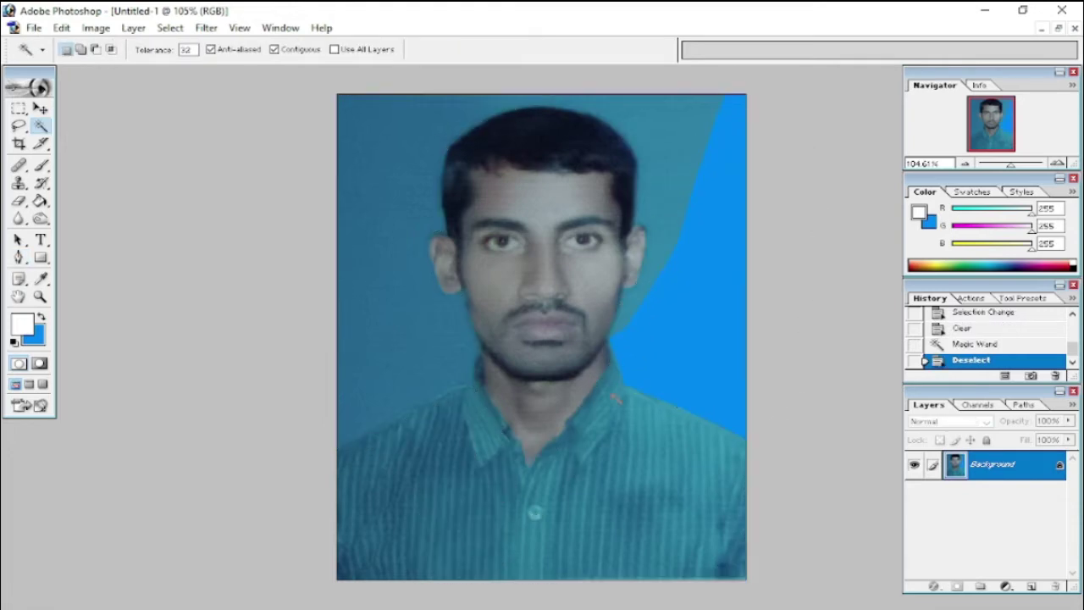
{"action": "scroll", "coordinate": [629, 381], "scroll_direction": "up", "scroll_amount": 1}
- Trace the teal area beside the left shoulder with the Pen, fill it blue, and deselect
{"action": "key", "text": "l"}
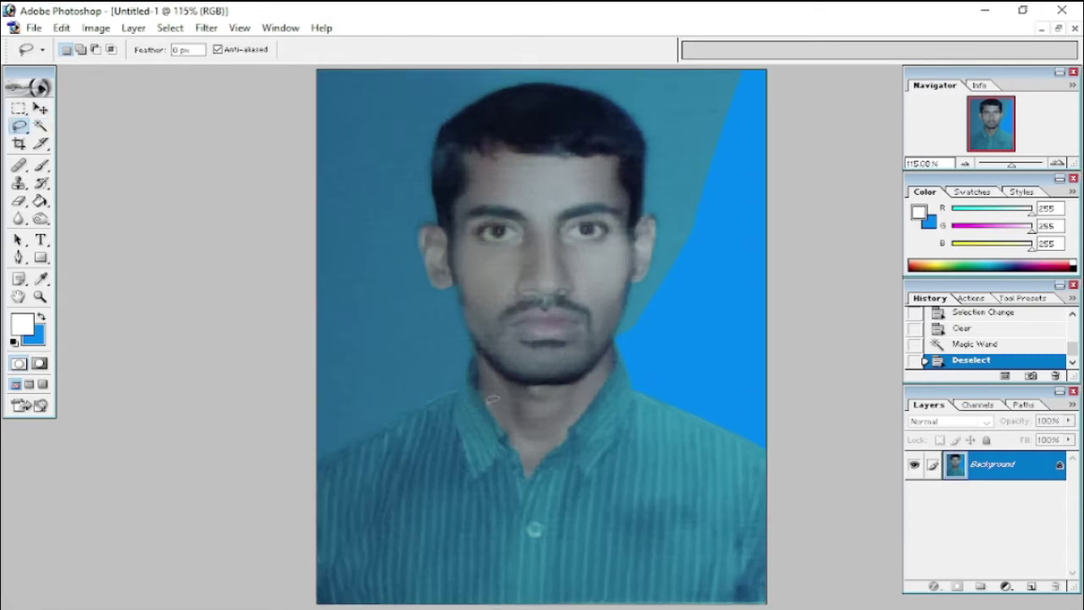
{"action": "key", "text": "p"}
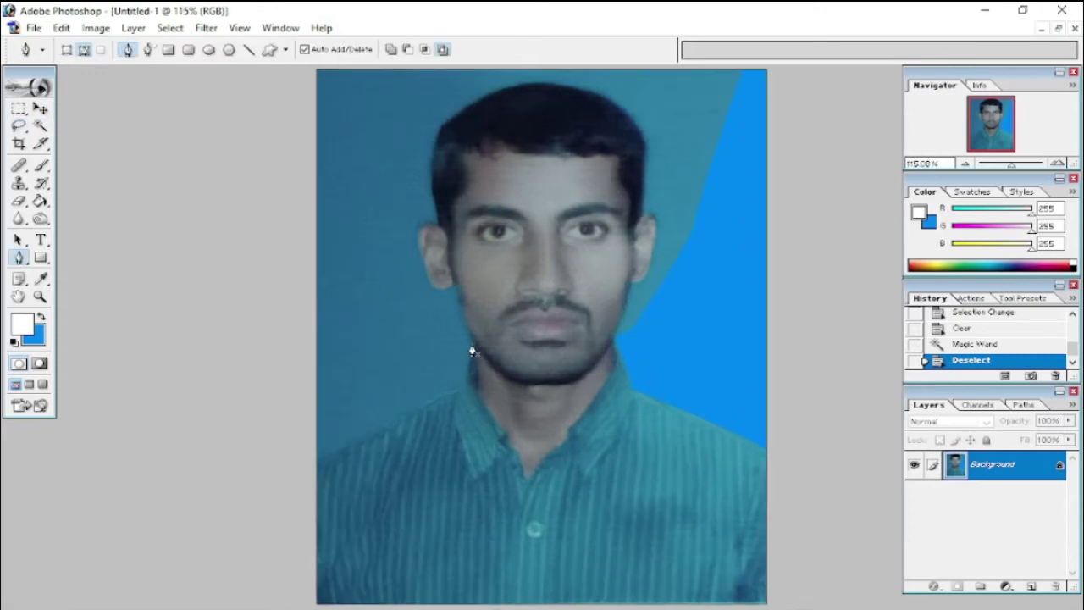
{"action": "left_click", "coordinate": [474, 345]}
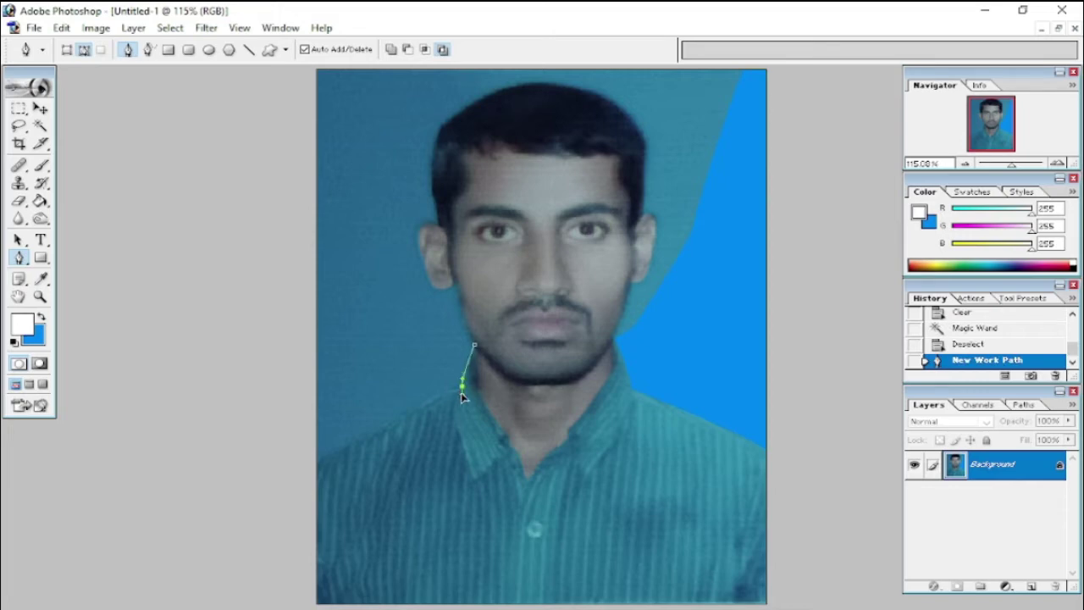
{"action": "left_click", "coordinate": [460, 402]}
{"action": "left_click", "coordinate": [460, 391]}
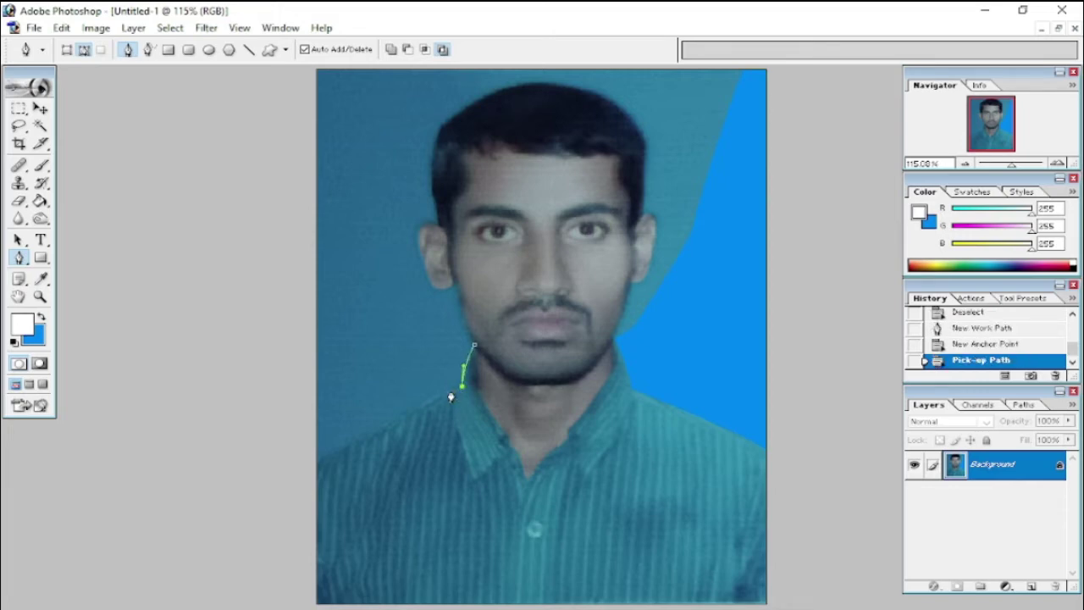
{"action": "left_click", "coordinate": [450, 390]}
{"action": "left_click", "coordinate": [314, 463]}
{"action": "left_click", "coordinate": [256, 403]}
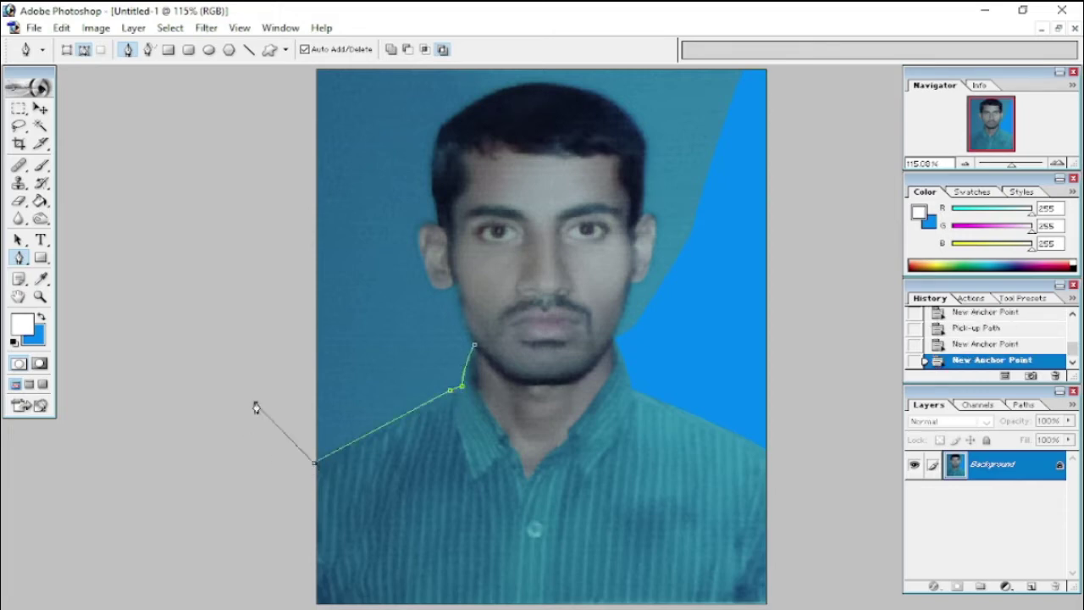
{"action": "left_click_drag", "start_coordinate": [303, 346], "coordinate": [322, 345]}
{"action": "left_click", "coordinate": [455, 346]}
{"action": "key", "text": "ctrl+Return"}
{"action": "key", "text": "Delete"}
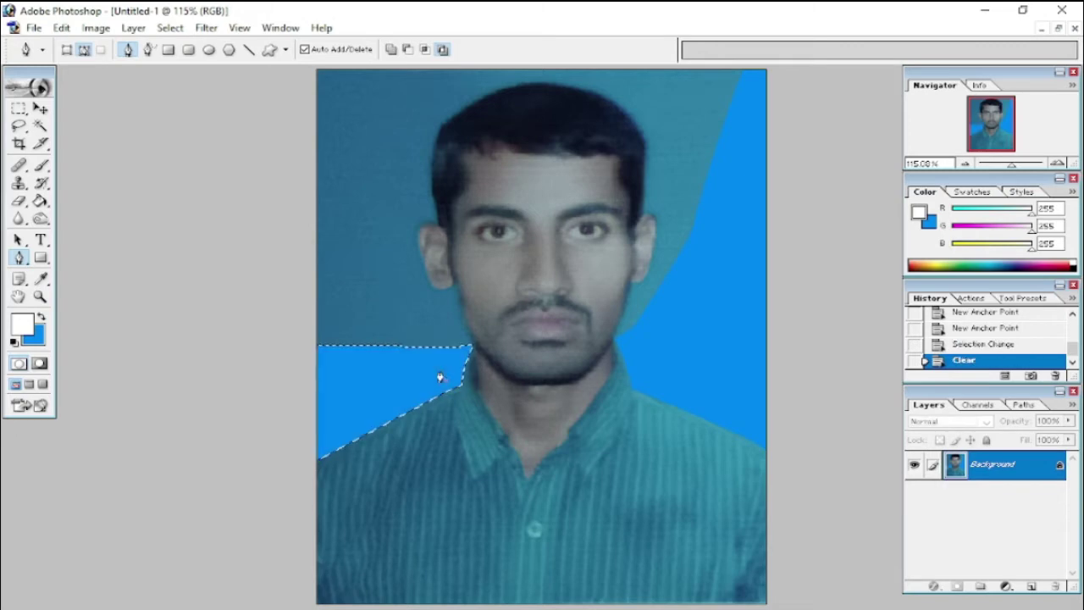
{"action": "key", "text": "w"}
{"action": "key", "text": "ctrl+d"}
{"action": "key", "text": "ctrl+plus"}
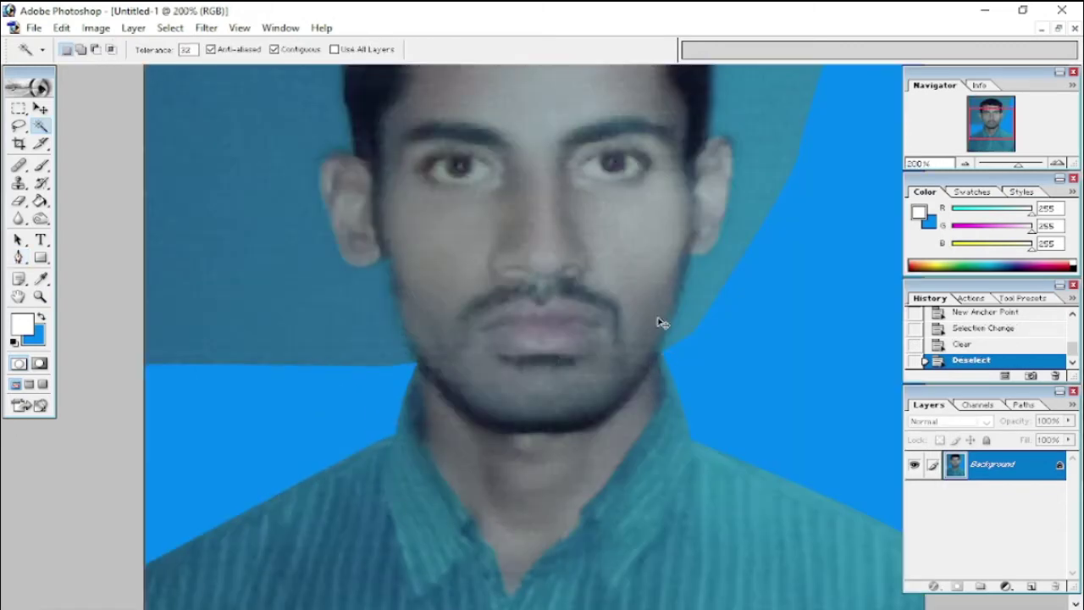
- Lasso the leftover teal sliver beside the jaw and fill it with blue
{"action": "scroll", "coordinate": [662, 322], "scroll_direction": "up", "scroll_amount": 5}
{"action": "scroll", "coordinate": [670, 460], "scroll_direction": "up", "scroll_amount": 1}
{"action": "key", "text": "l"}
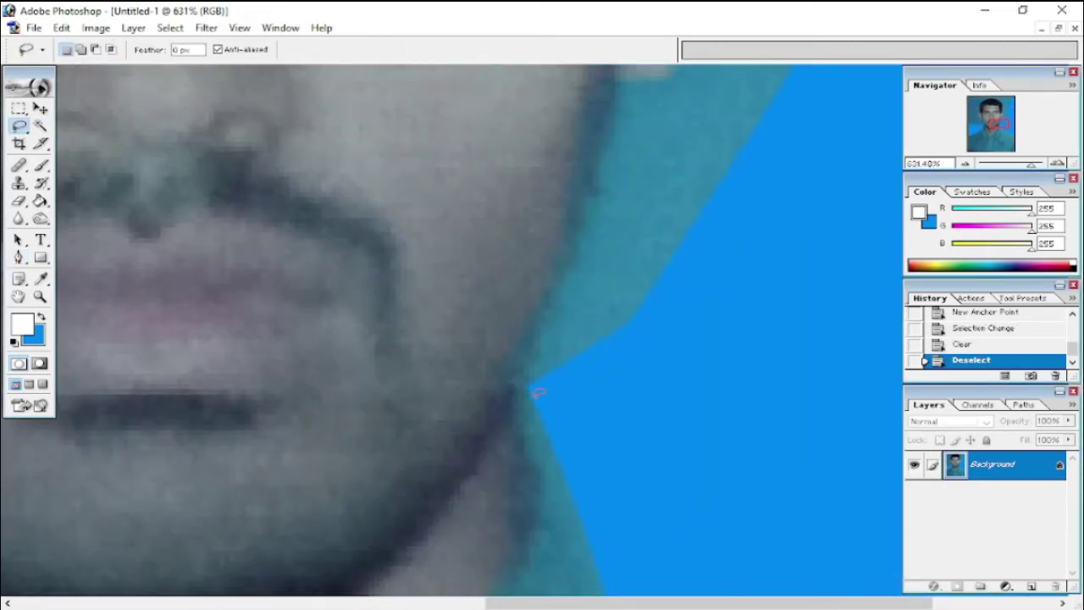
{"action": "left_click_drag", "start_coordinate": [667, 294], "coordinate": [709, 378]}
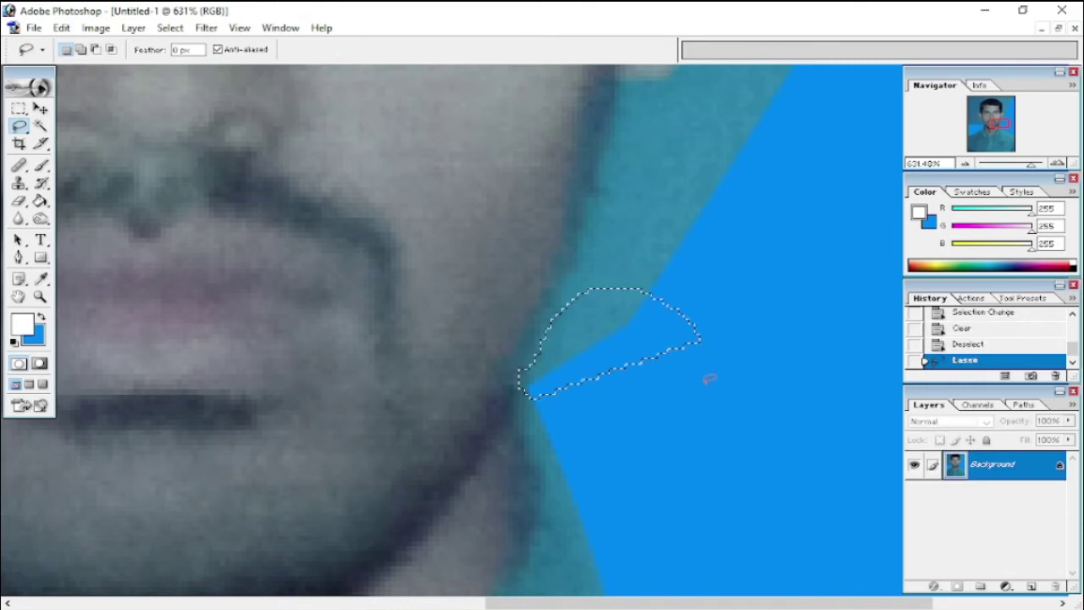
{"action": "key", "text": "Delete"}
{"action": "key", "text": "ctrl+d"}
- Magic Wand the remaining dark teal background and fill it with blue
{"action": "scroll", "coordinate": [442, 371], "scroll_direction": "down", "scroll_amount": 1}
{"action": "scroll", "coordinate": [443, 370], "scroll_direction": "down", "scroll_amount": 6}
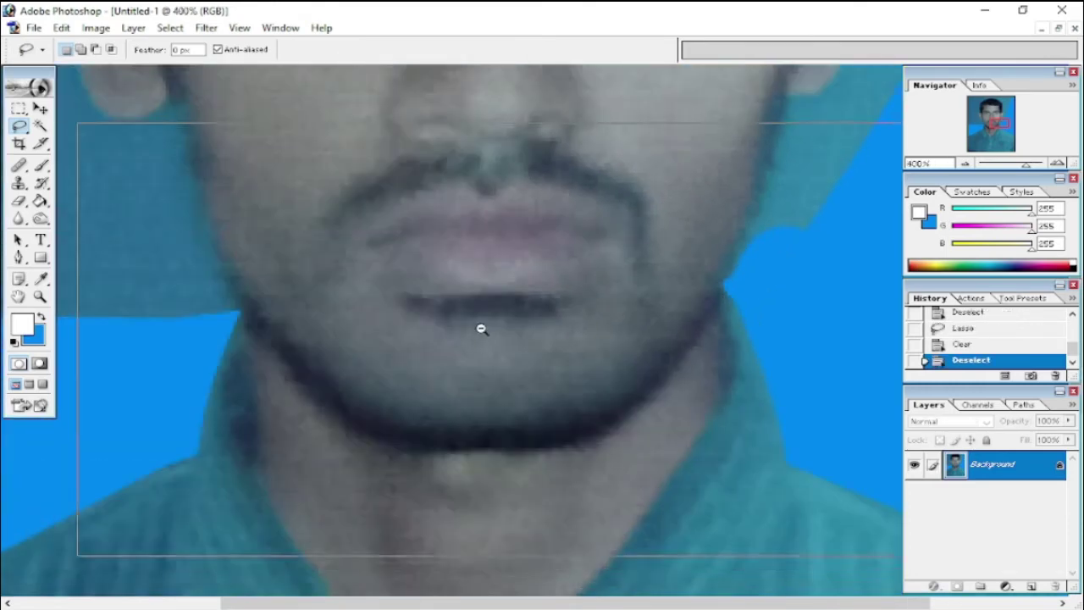
{"action": "key", "text": "w"}
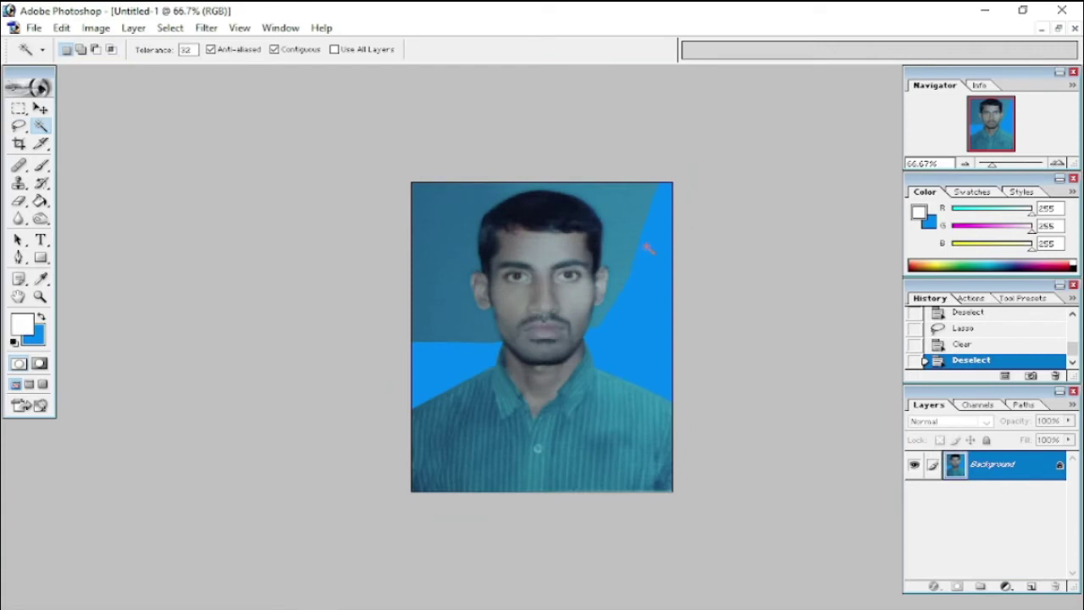
{"action": "left_click", "coordinate": [636, 222]}
{"action": "key", "text": "Delete"}
{"action": "key", "text": "ctrl+d"}
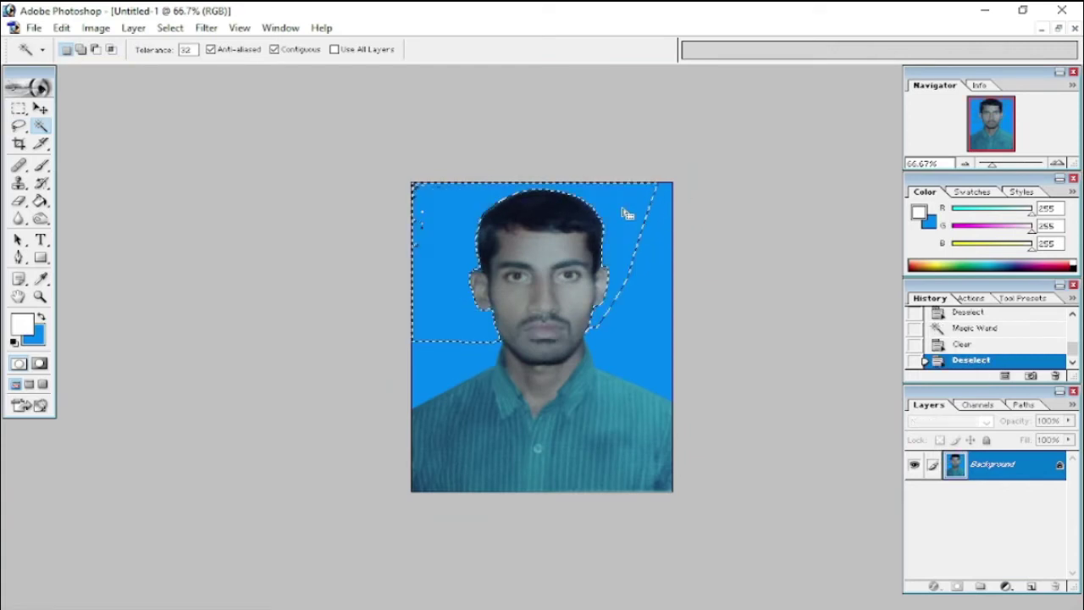
- Lasso another leftover teal patch in the background and fill it blue
{"action": "scroll", "coordinate": [425, 264], "scroll_direction": "up", "scroll_amount": 1}
{"action": "key", "text": "l"}
{"action": "mouse_move", "coordinate": [435, 212]}
{"action": "left_mouse_down"}
{"action": "mouse_move", "coordinate": [363, 67]}
{"action": "mouse_move", "coordinate": [449, 203]}
{"action": "left_mouse_up"}
{"action": "key", "text": "Delete"}
{"action": "key", "text": "ctrl+d"}
- Feather the blue background selection and refill it with blue for a softened edge
{"action": "scroll", "coordinate": [542, 337], "scroll_direction": "up", "scroll_amount": 1}
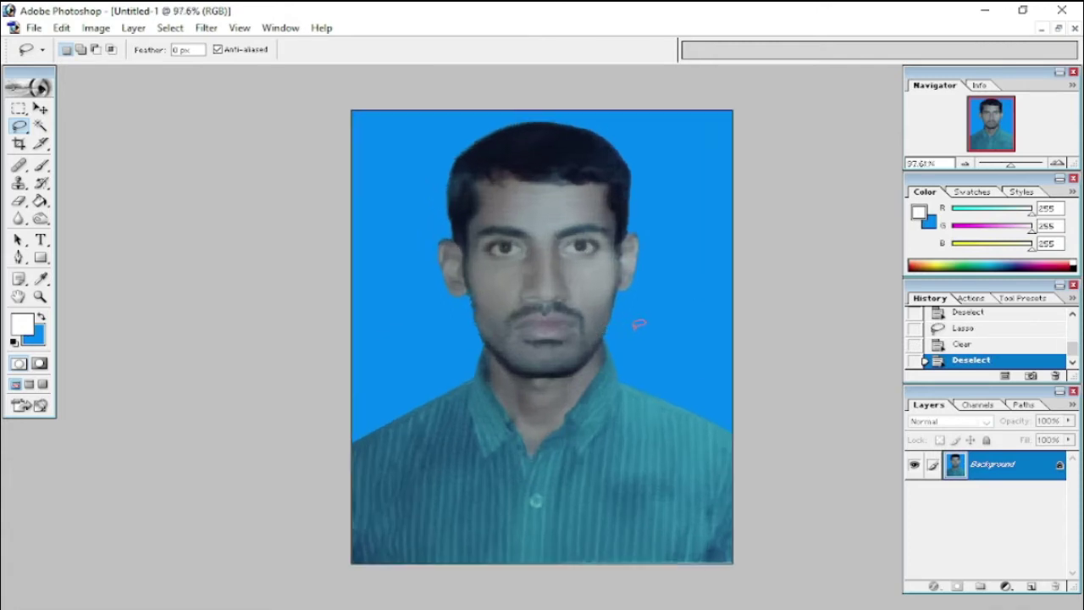
{"action": "key", "text": "w"}
{"action": "left_click", "coordinate": [653, 298]}
{"action": "key", "text": "ctrl+alt+d"}
{"action": "key", "text": "Return"}
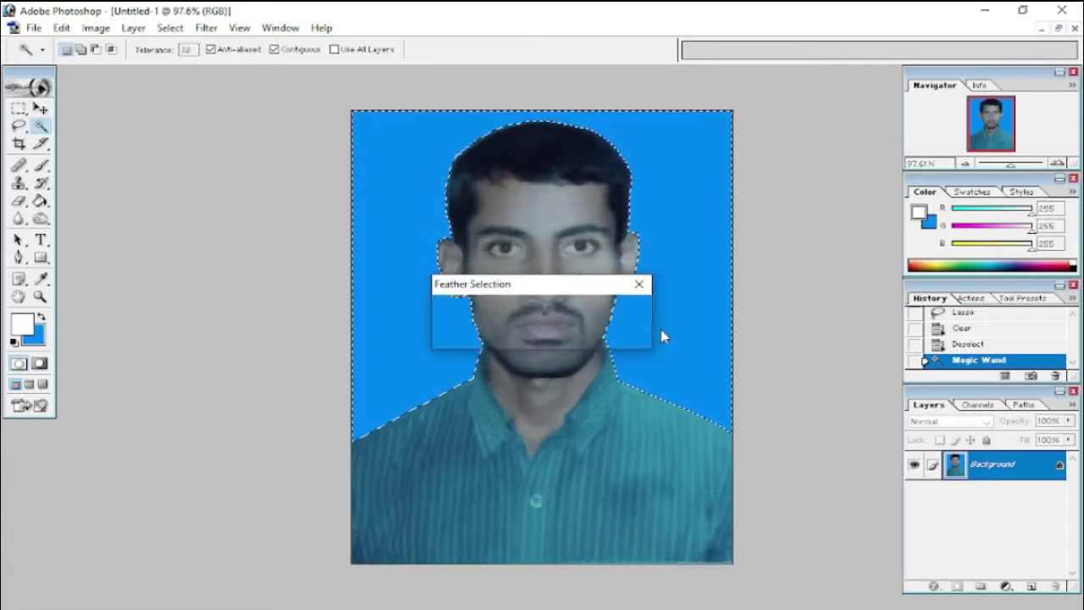
{"action": "key", "text": "Delete"}
{"action": "key", "text": "Delete"}
{"action": "key", "text": "Delete"}
{"action": "key", "text": "Delete"}
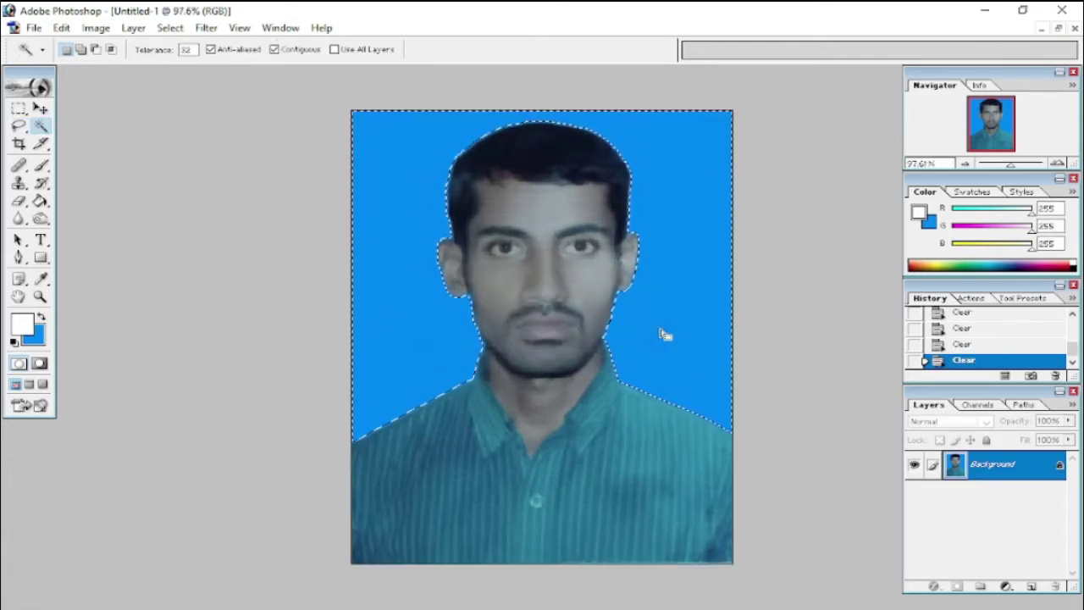
{"action": "key", "text": "ctrl+d"}
- Brighten the photo with a Curves lift and refill the background with blue
{"action": "key", "text": "ctrl+m"}
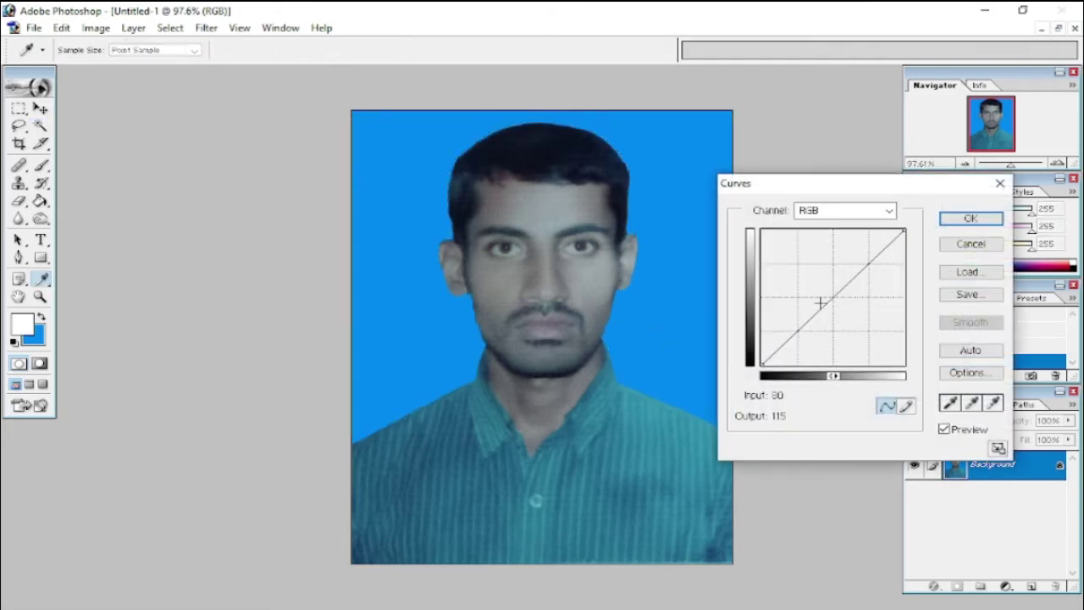
{"action": "left_click_drag", "start_coordinate": [823, 302], "coordinate": [835, 288]}
{"action": "key", "text": "Return"}
{"action": "left_click", "coordinate": [639, 342]}
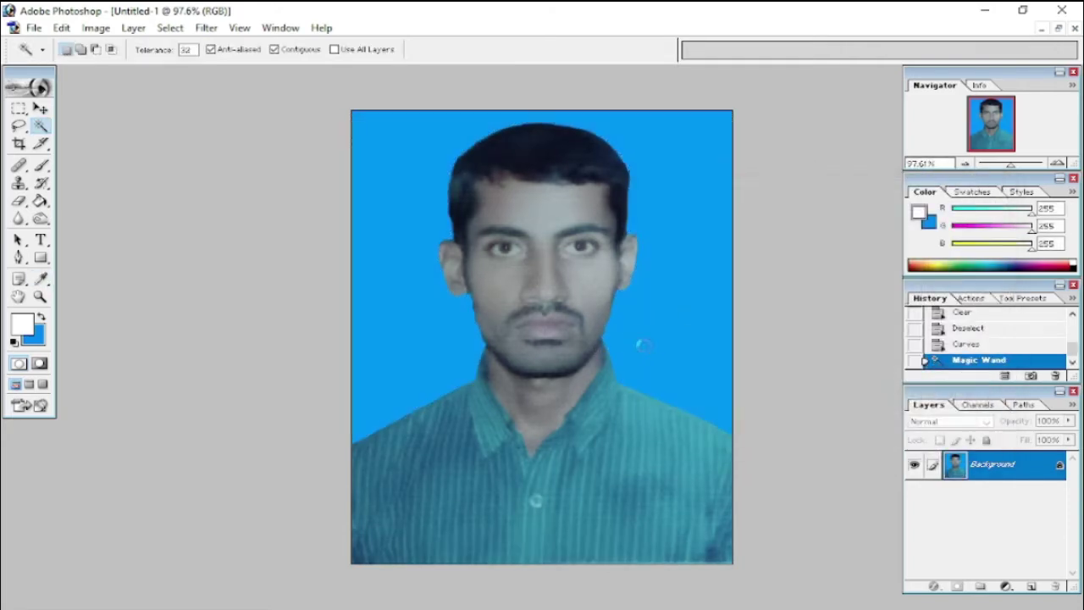
{"action": "key", "text": "Delete"}
{"action": "key", "text": "ctrl+d"}
- Save the photo as a maximum-quality JPEG in a new folder on the Desktop
{"action": "key", "text": "ctrl+shift+s"}
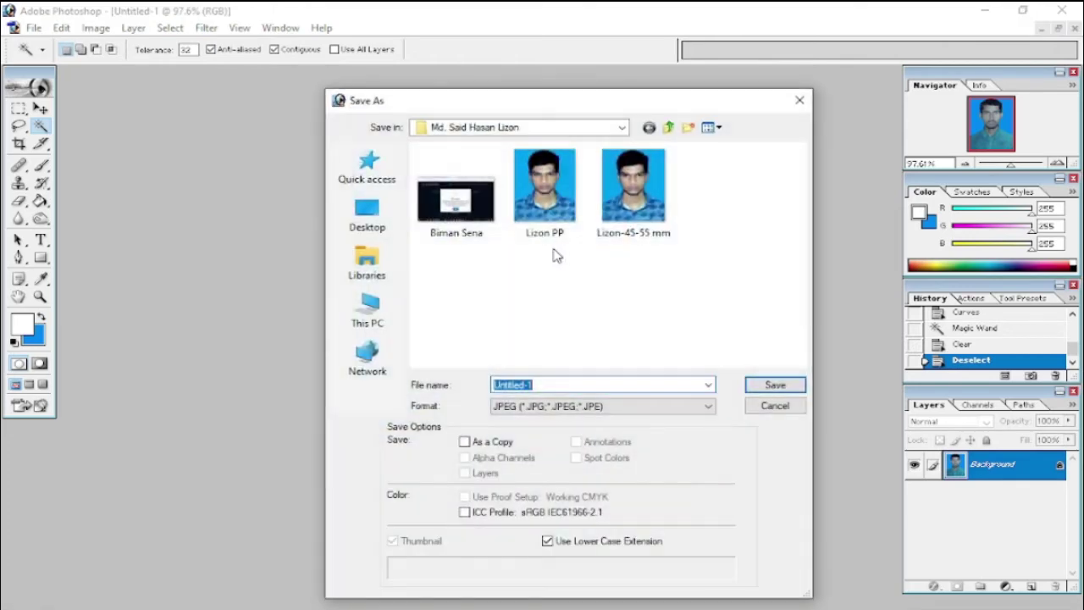
{"action": "left_click", "coordinate": [367, 214]}
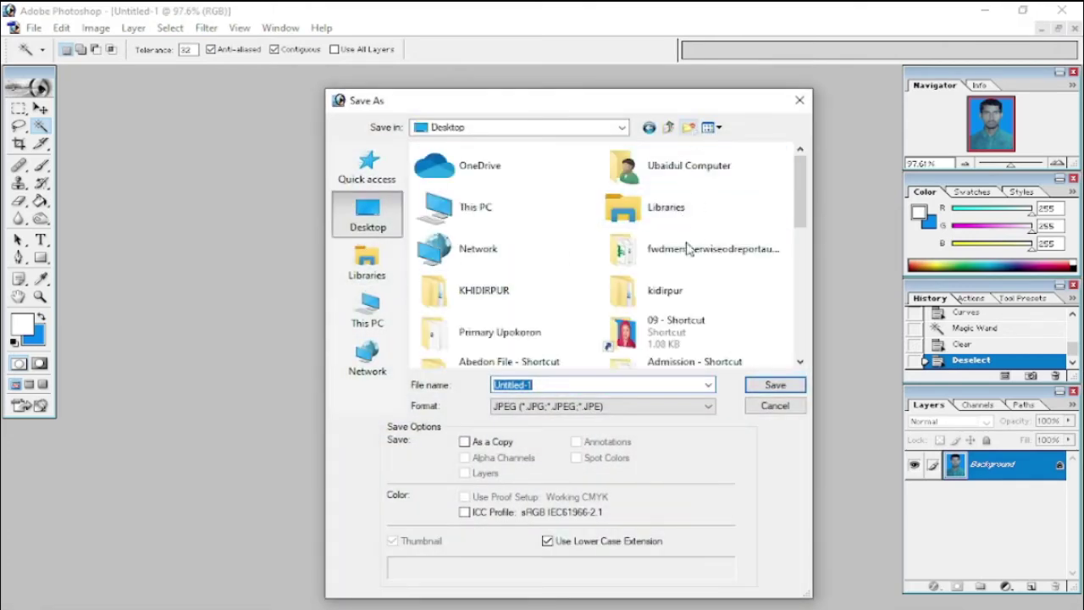
{"action": "key", "text": "ctrl+shift+n"}
{"action": "type", "text": "Sohag"}
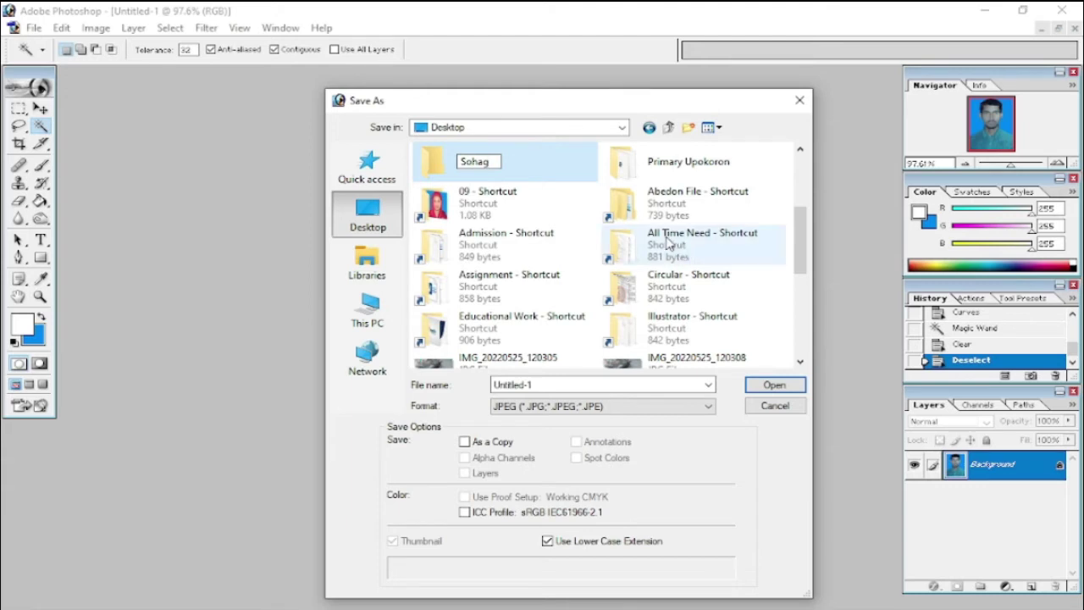
{"action": "key", "text": "Return"}
{"action": "key", "text": "Return"}
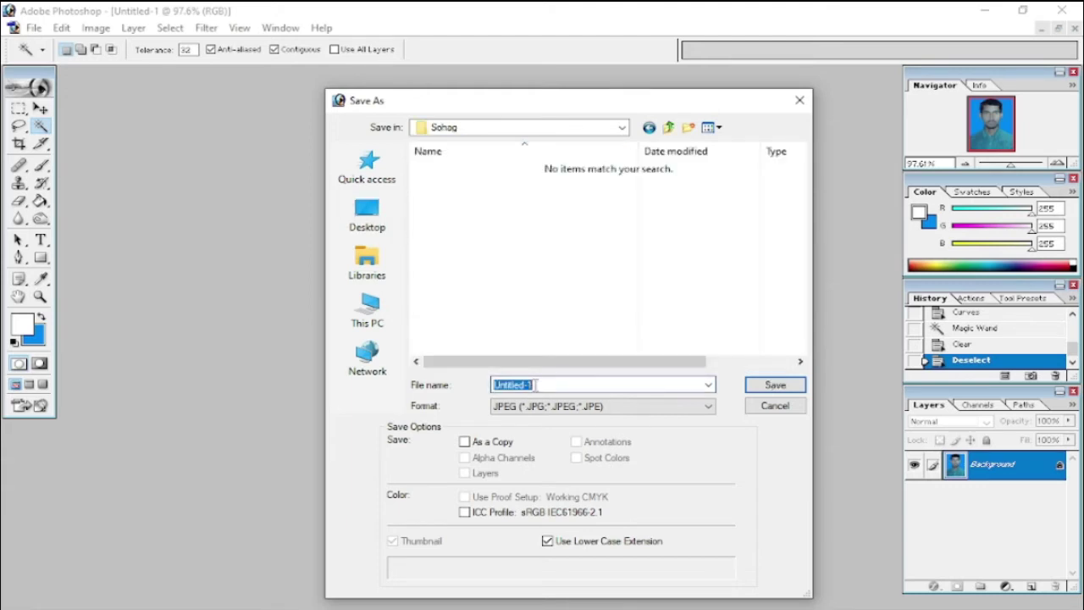
{"action": "type", "text": "Sohag PP"}
{"action": "key", "text": "Return"}
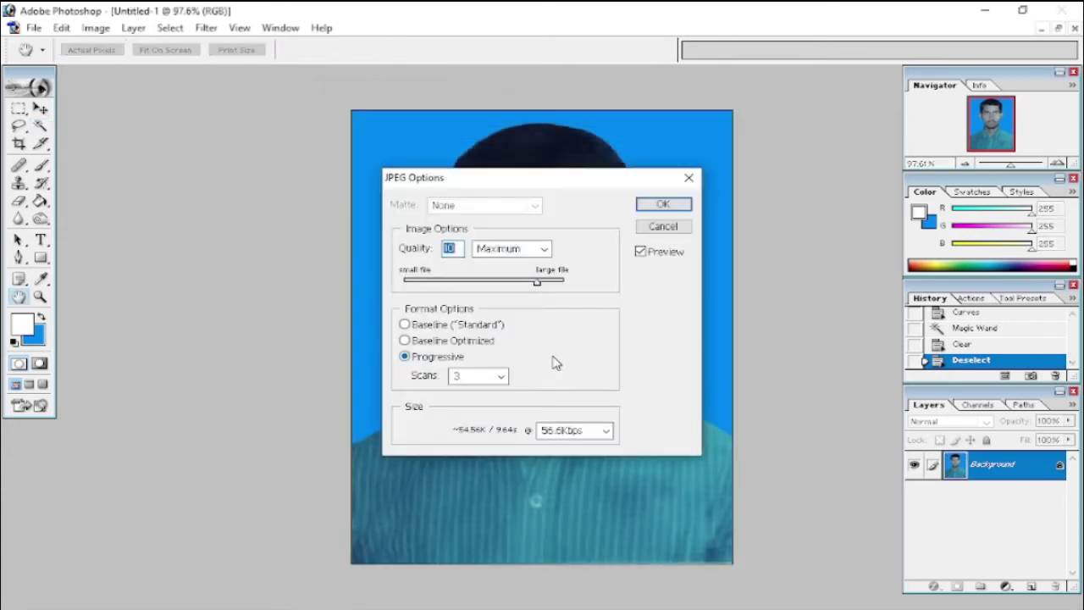
{"action": "key", "text": "Return"}
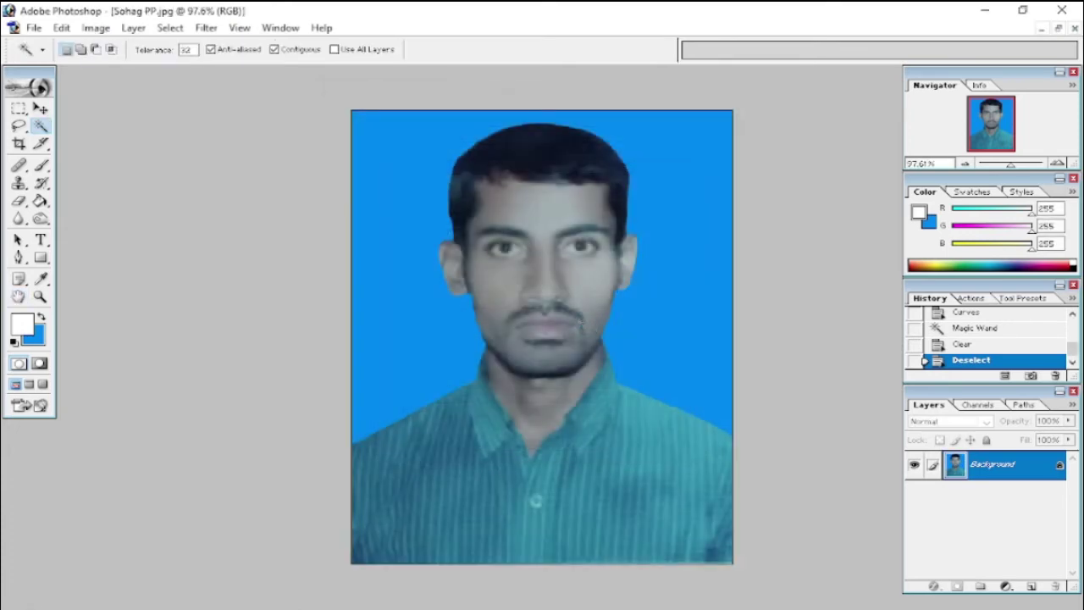
- Apply Remove Grain to the photo, rotating the canvas a quarter turn and back
{"action": "key", "text": "alt+i"}
{"action": "key", "text": "e"}
{"action": "key", "text": "9"}
{"action": "key", "text": "alt+t"}
{"action": "key", "text": "Return"}
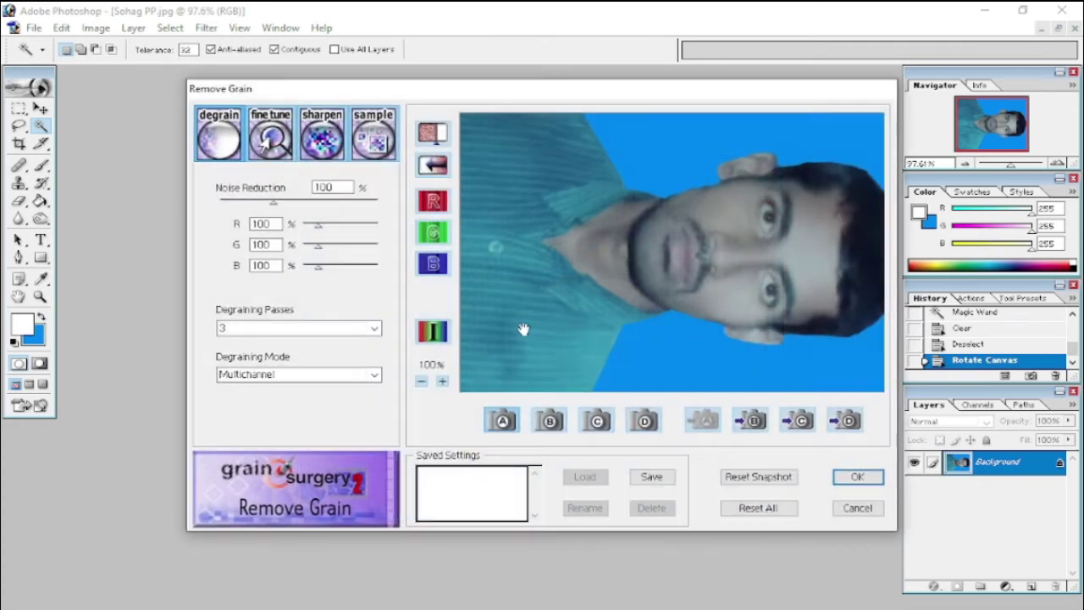
{"action": "key", "text": "Return"}
{"action": "key", "text": "alt+i"}
{"action": "key", "text": "e"}
{"action": "key", "text": "0"}
- Apply Brightness/Contrast with contrast lowered to +25
{"action": "key", "text": "i"}
{"action": "key", "text": "alt+i"}
{"action": "key", "text": "a"}
{"action": "key", "text": "c"}
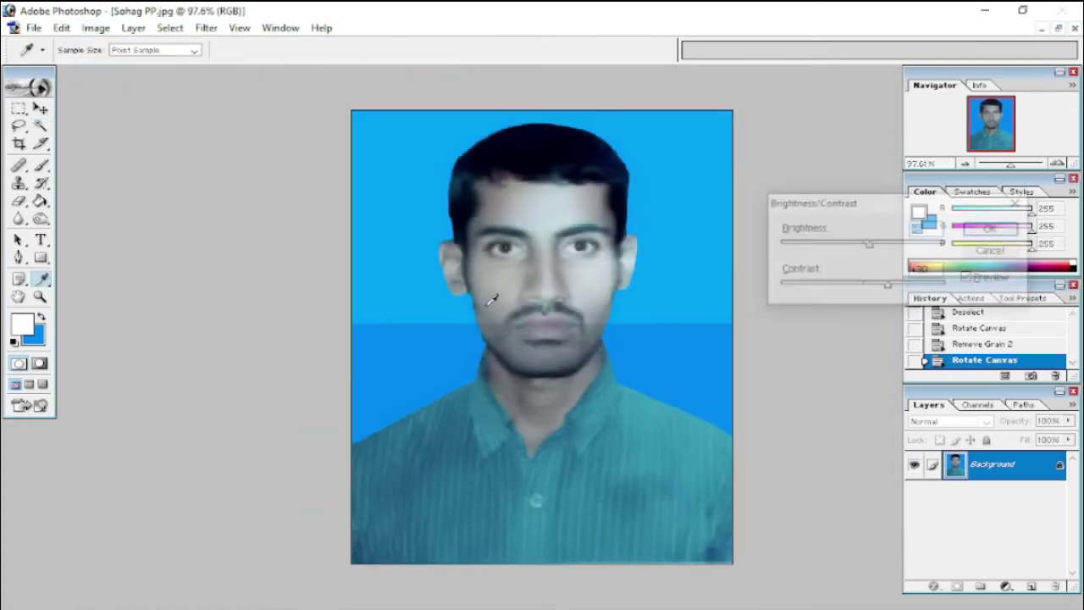
{"action": "left_click_drag", "start_coordinate": [888, 286], "coordinate": [884, 286]}
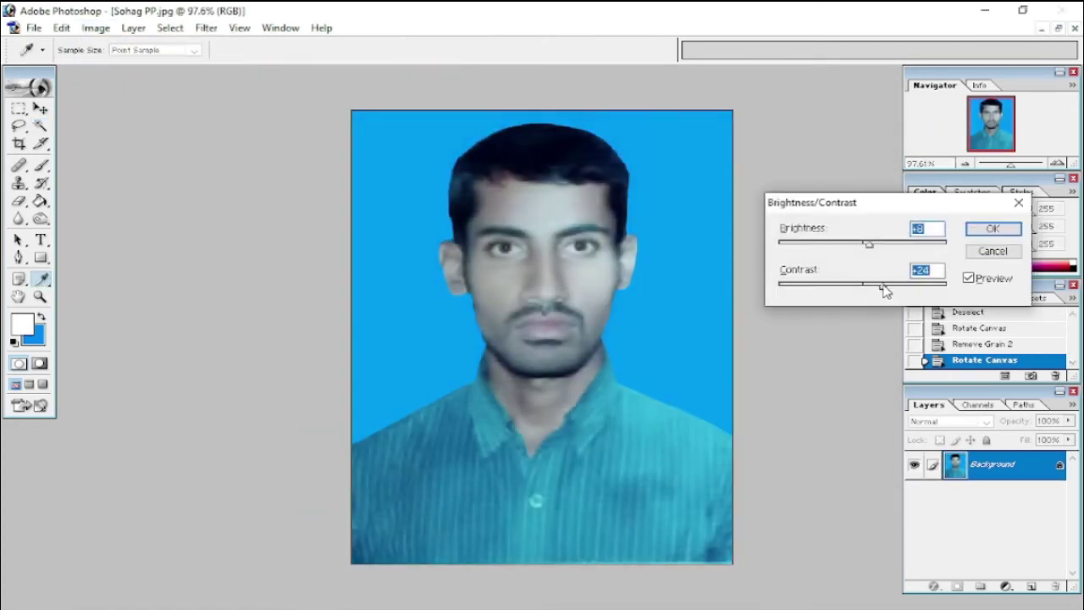
{"action": "key", "text": "Return"}
- Magic Wand the background and clear it to blue
{"action": "key", "text": "w"}
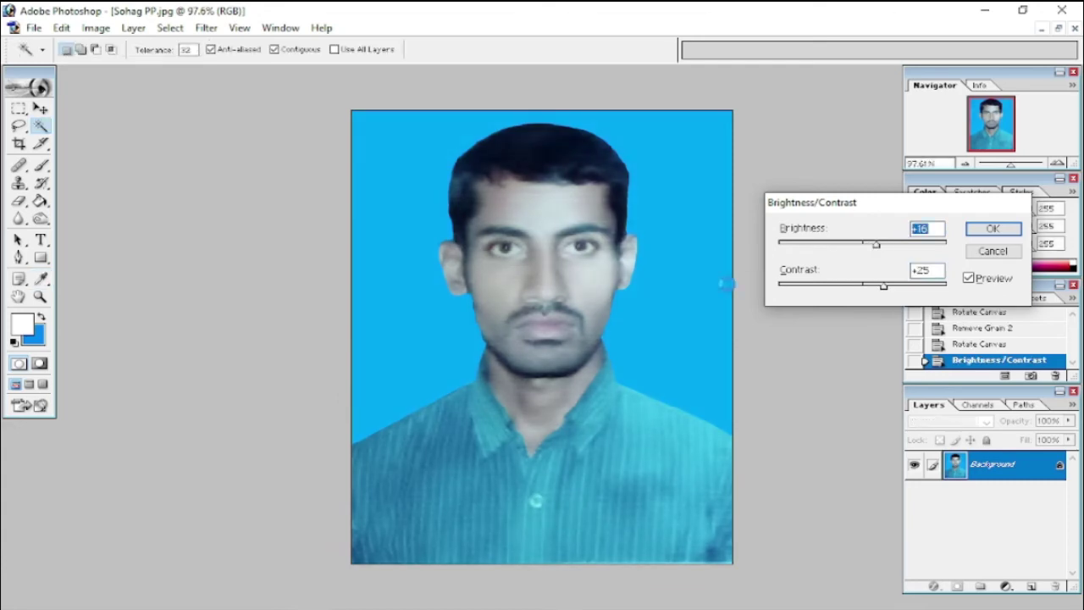
{"action": "left_click", "coordinate": [673, 277]}
{"action": "key", "text": "Delete"}
{"action": "key", "text": "ctrl+d"}
- Select the shirt, feather it by 5, and brighten it with Curves
{"action": "left_click", "coordinate": [436, 471]}
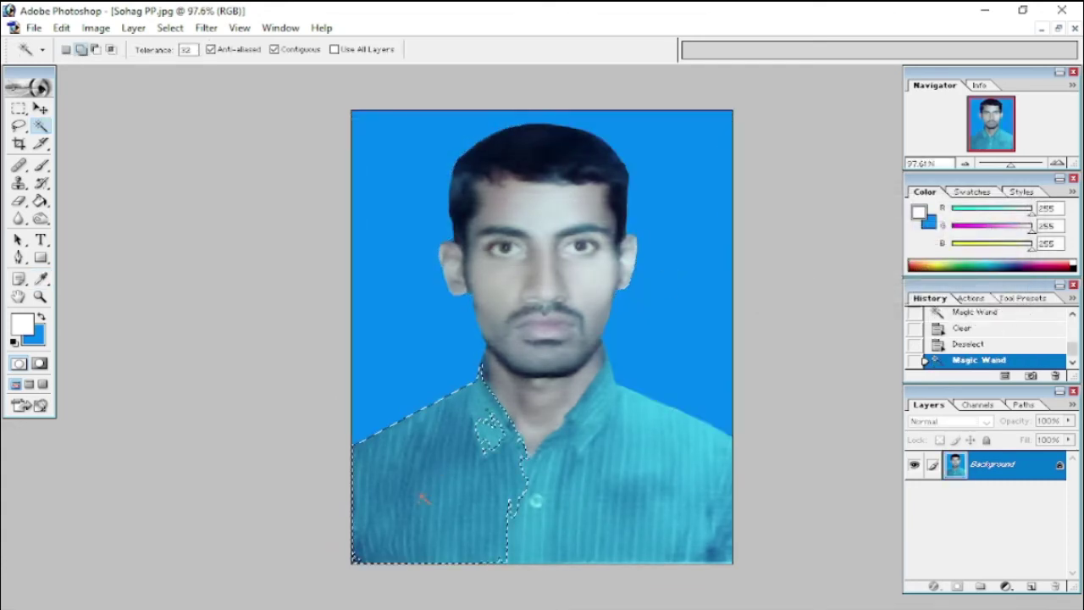
{"action": "left_click", "coordinate": [465, 494], "text": "shift"}
{"action": "key", "text": "alt+ctrl+d"}
{"action": "type", "text": "5"}
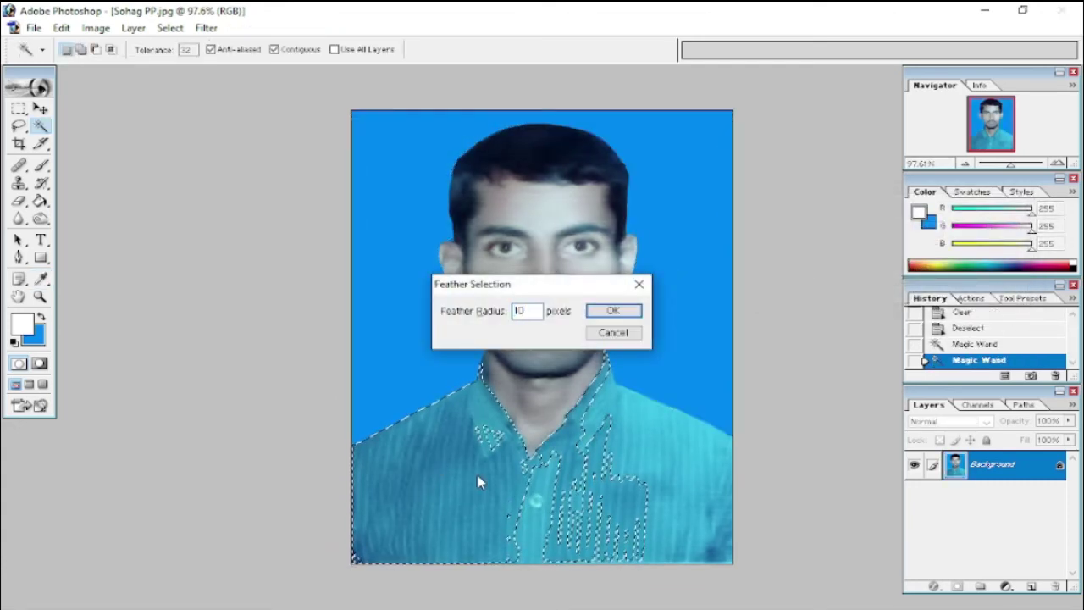
{"action": "key", "text": "Return"}
{"action": "key", "text": "ctrl+m"}
{"action": "left_click_drag", "start_coordinate": [836, 296], "coordinate": [833, 288]}
{"action": "key", "text": "Return"}
{"action": "key", "text": "ctrl+d"}
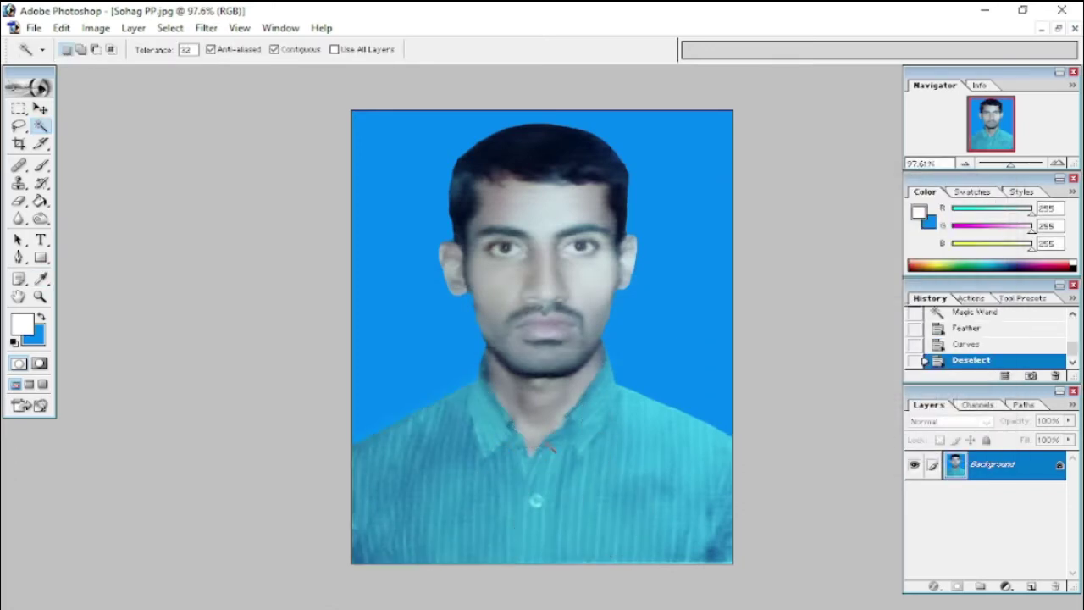
- Re-clear the background to blue, then copy the whole photo into a new blank document
{"action": "left_click", "coordinate": [648, 360]}
{"action": "key", "text": "Delete"}
{"action": "key", "text": "ctrl+d"}
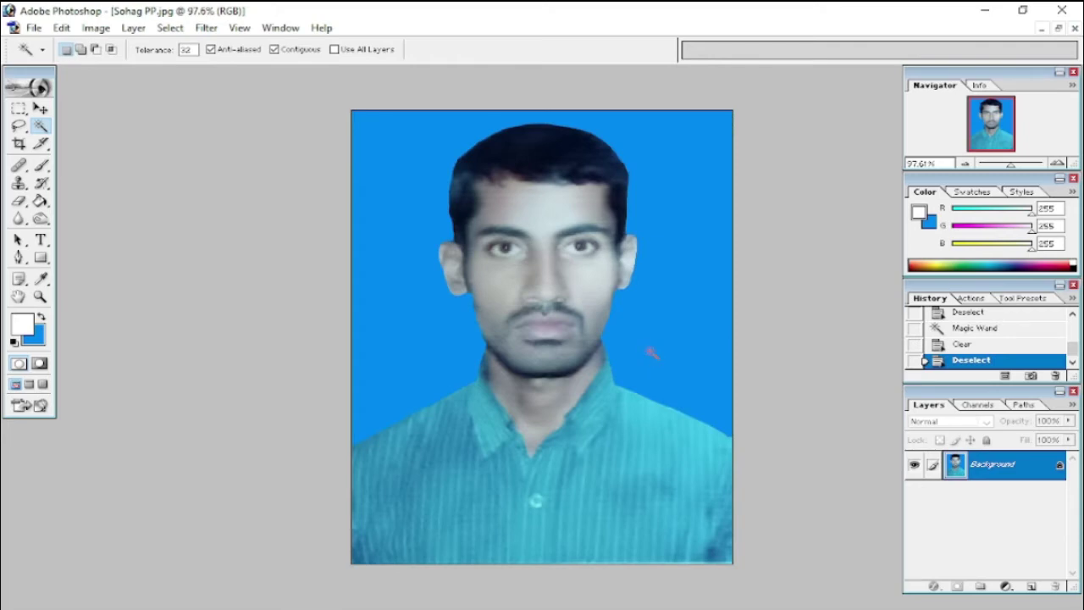
{"action": "key", "text": "ctrl+a"}
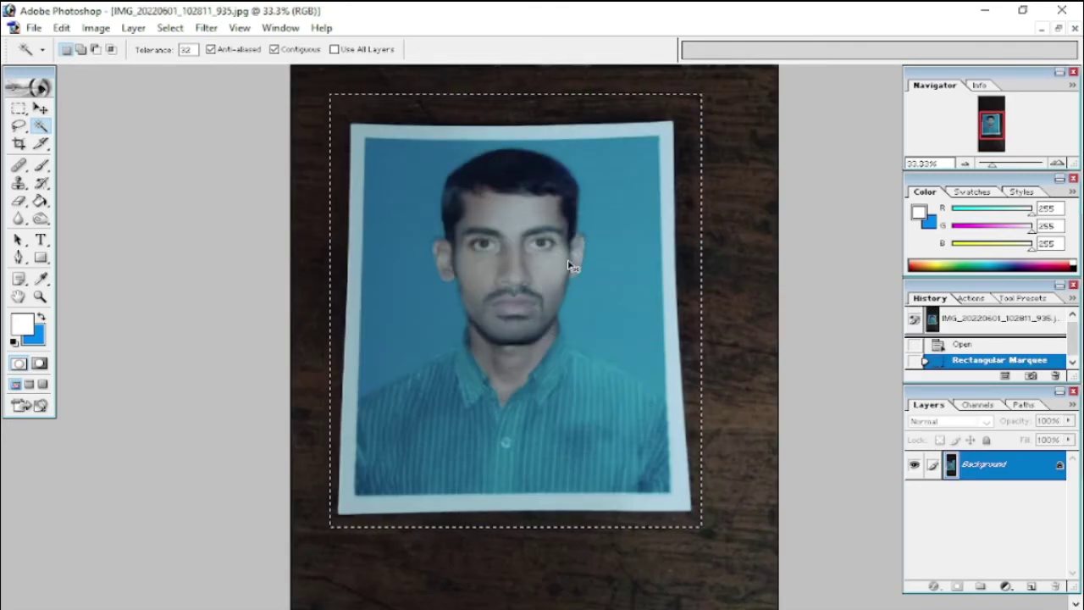
{"action": "key", "text": "ctrl+w"}
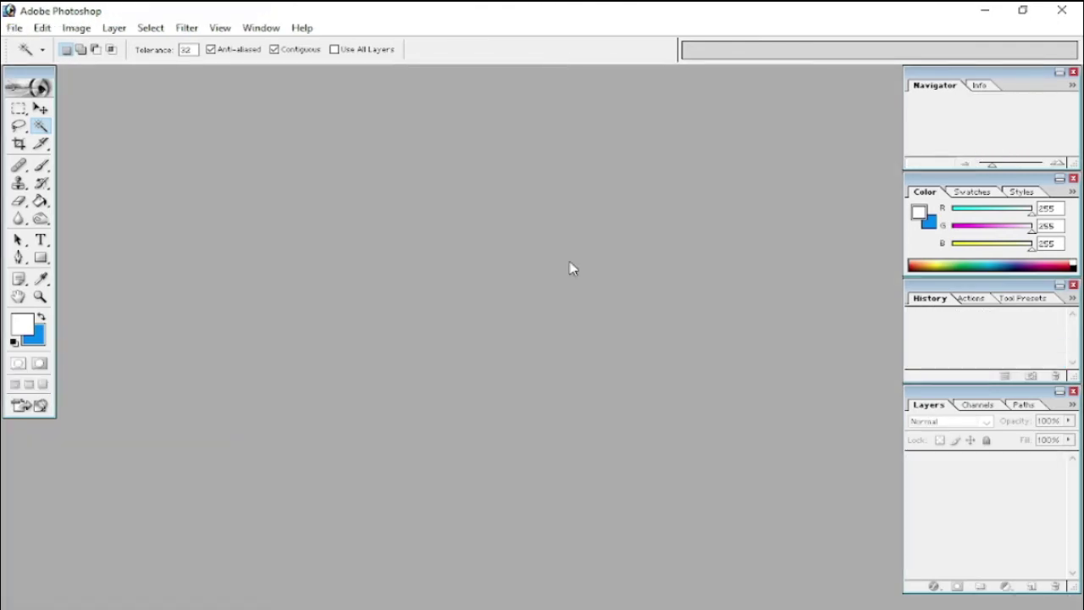
{"action": "key", "text": "ctrl+n"}
{"action": "key", "text": "Return"}
{"action": "key", "text": "ctrl+v"}
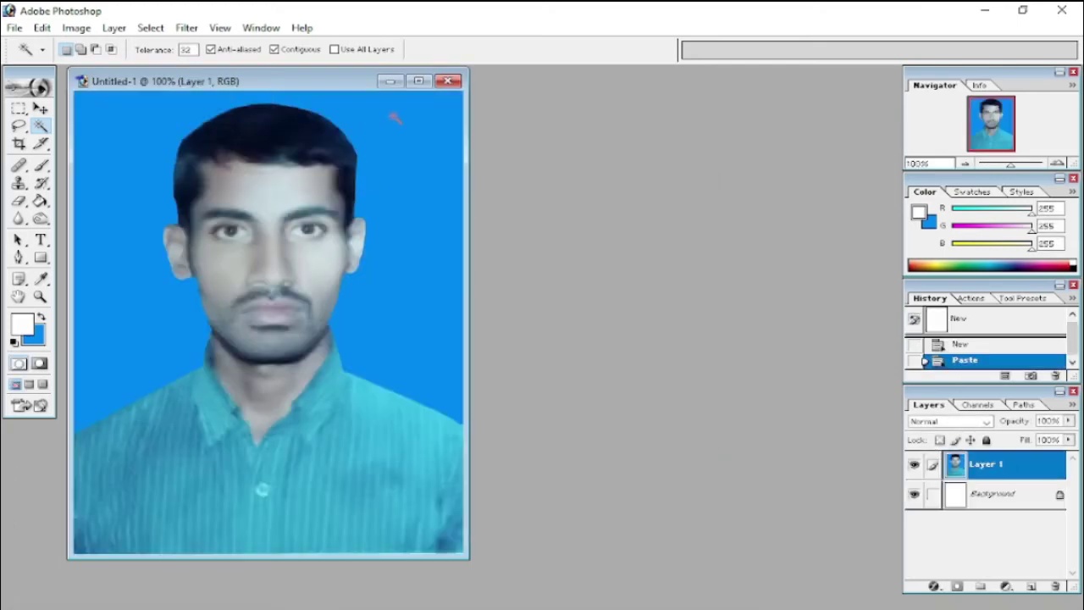
{"action": "left_click", "coordinate": [418, 80]}
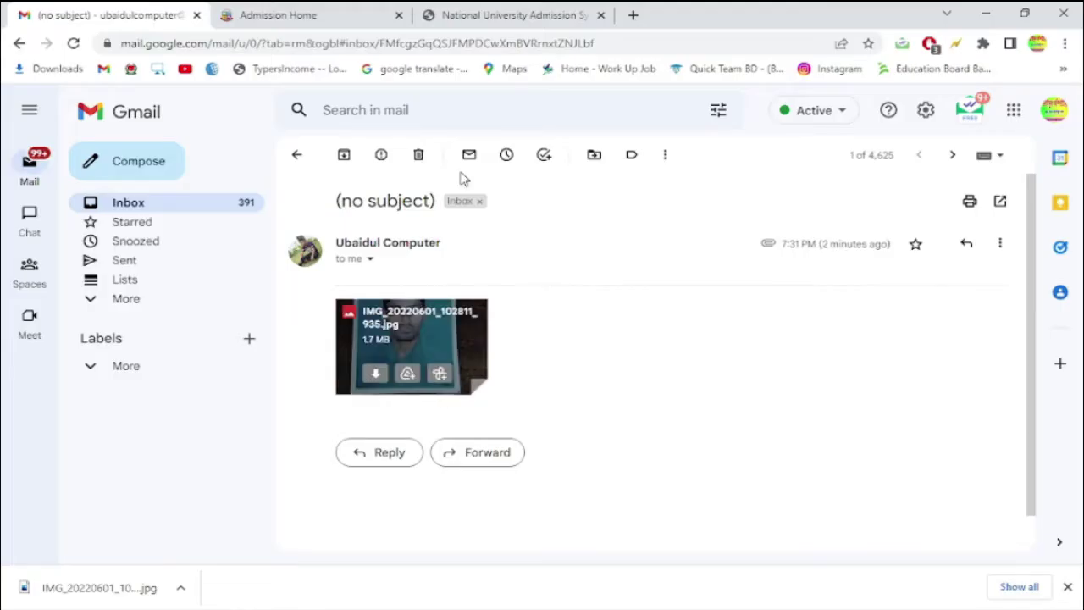
{"action": "left_click", "coordinate": [508, 14]}
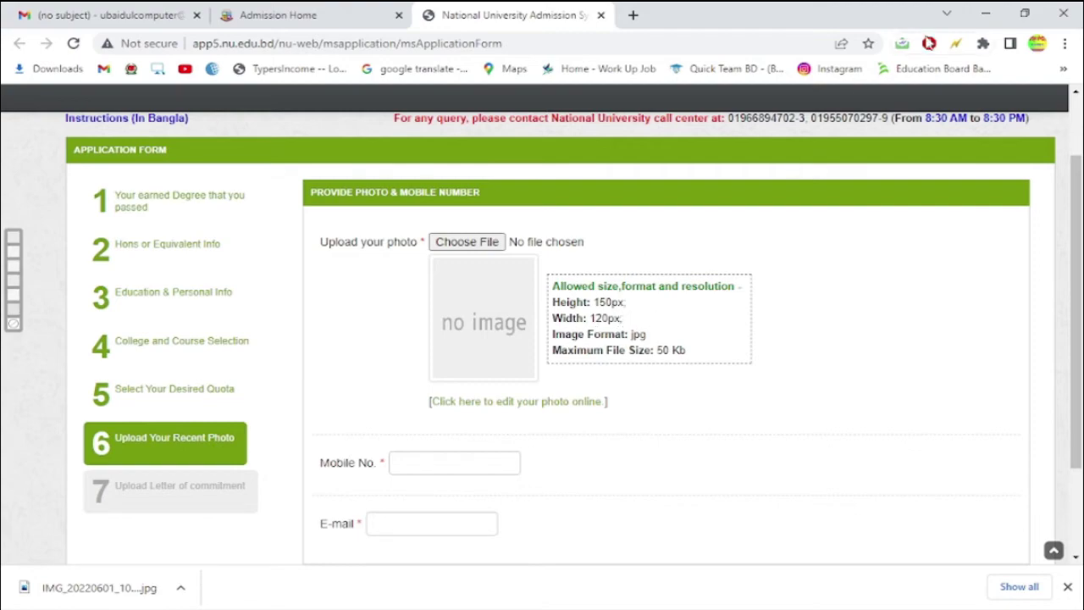
{"action": "key", "text": "alt+Tab"}
- Crop the photo to 120 px wide by 150 px high
{"action": "key", "text": "c"}
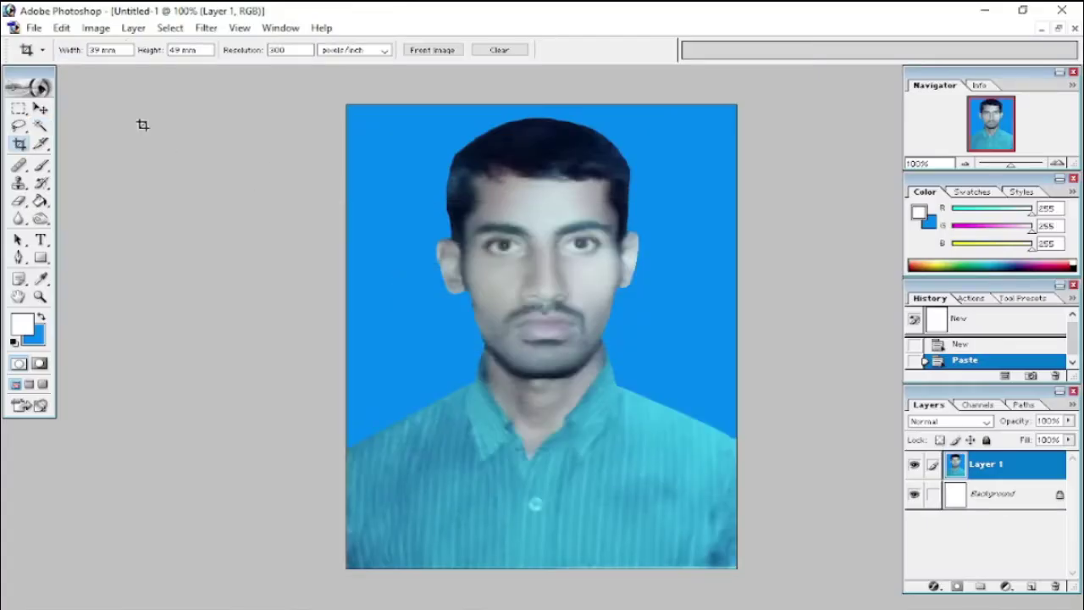
{"action": "left_click", "coordinate": [117, 49]}
{"action": "type", "text": "120 px"}
{"action": "key", "text": "Tab"}
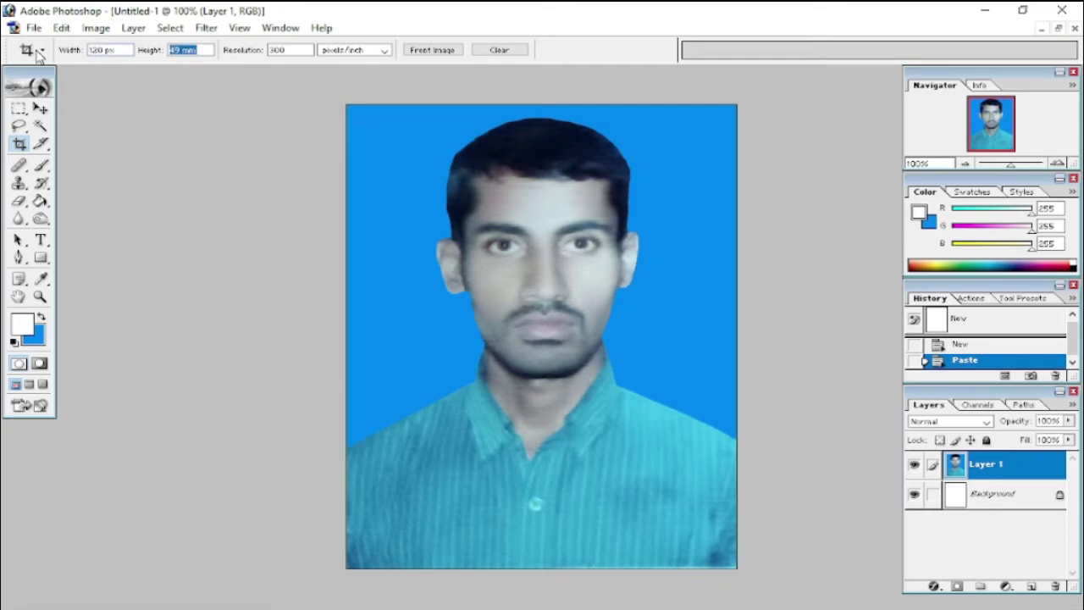
{"action": "type", "text": "150 px"}
{"action": "key", "text": "Tab"}
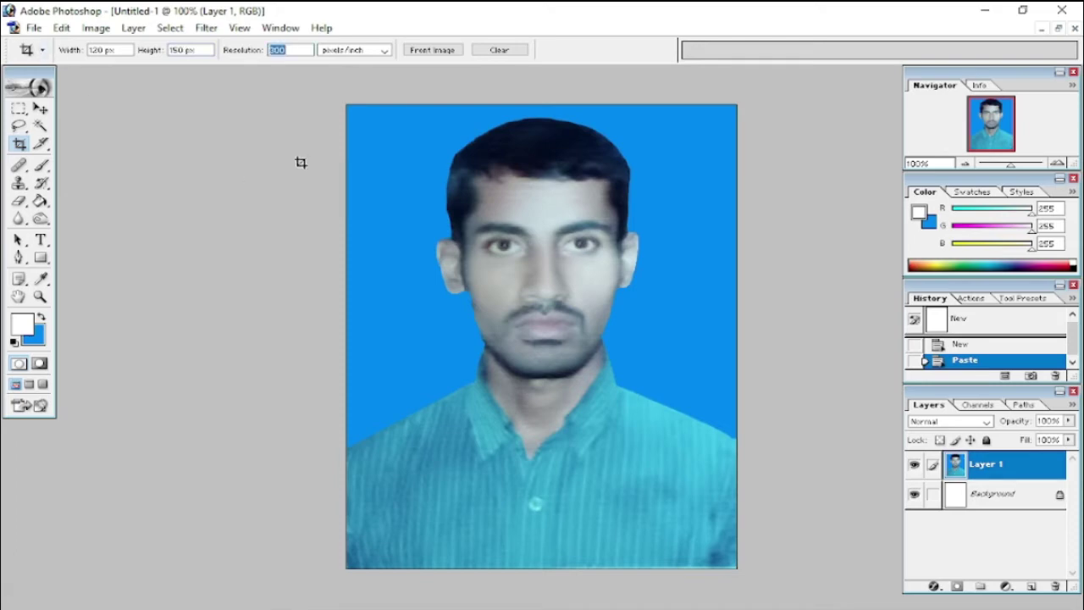
{"action": "left_click_drag", "start_coordinate": [819, 462], "coordinate": [576, 436]}
{"action": "key", "text": "Return"}
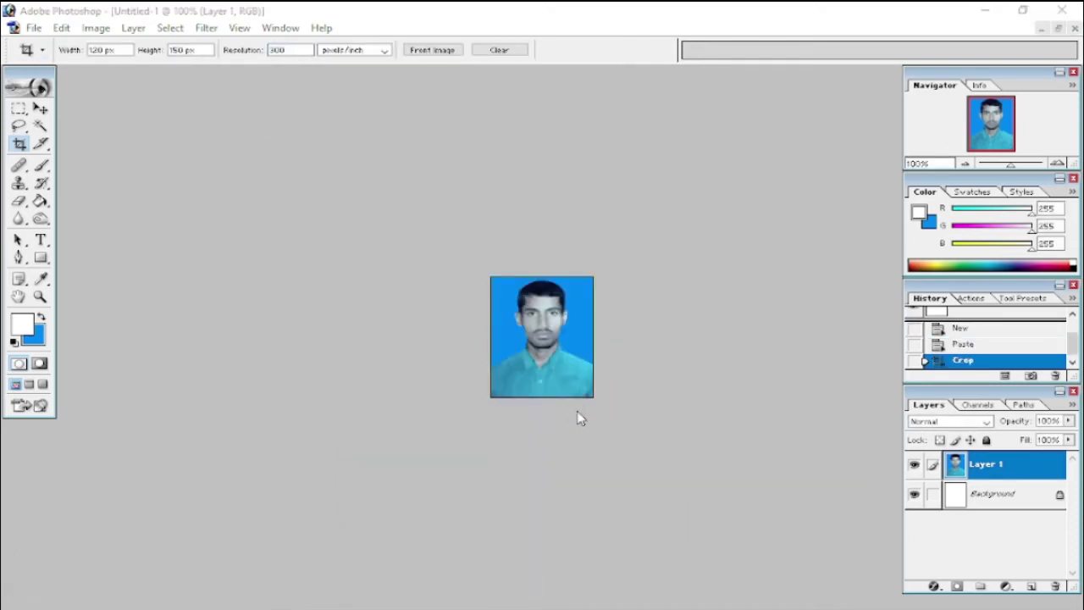
- Save the cropped photo as a JPEG file and close the document
{"action": "key", "text": "ctrl+s"}
{"action": "type", "text": "Soha"}
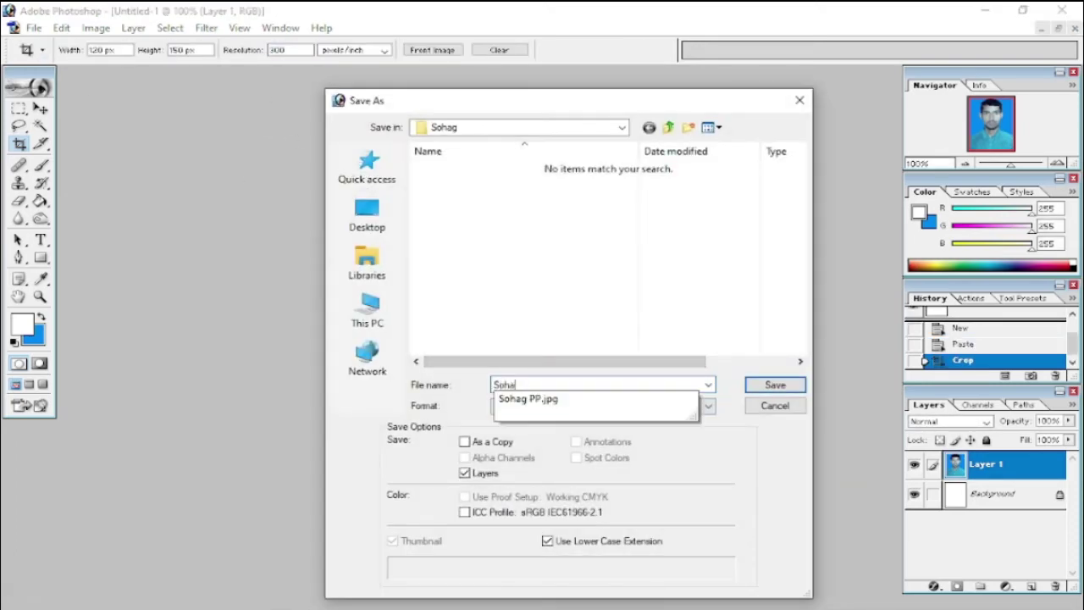
{"action": "type", "text": "g-120-150"}
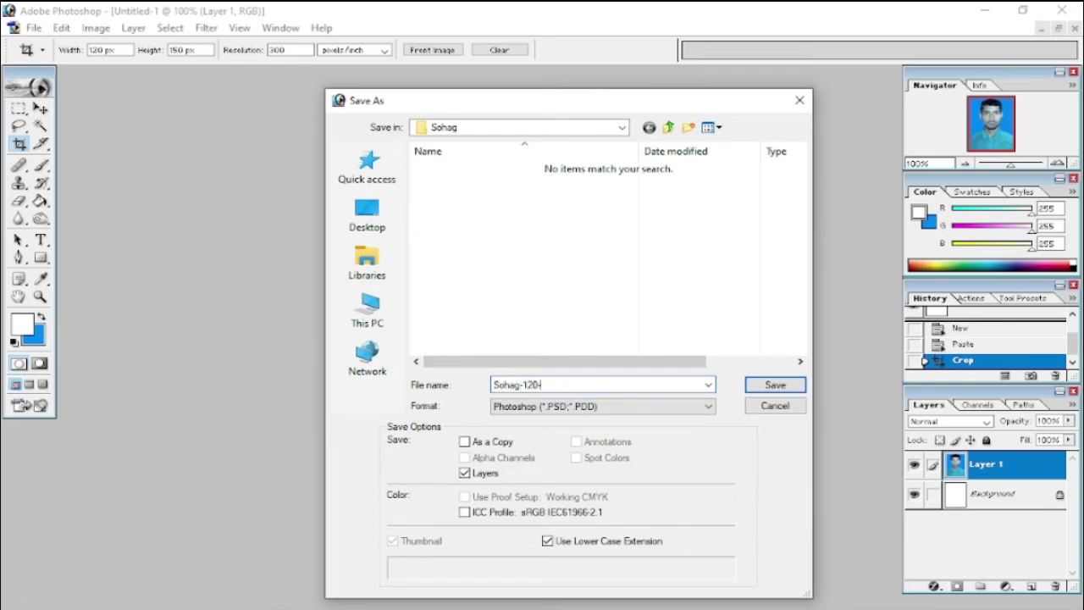
{"action": "left_click", "coordinate": [551, 408]}
{"action": "left_click", "coordinate": [546, 476]}
{"action": "key", "text": "Return"}
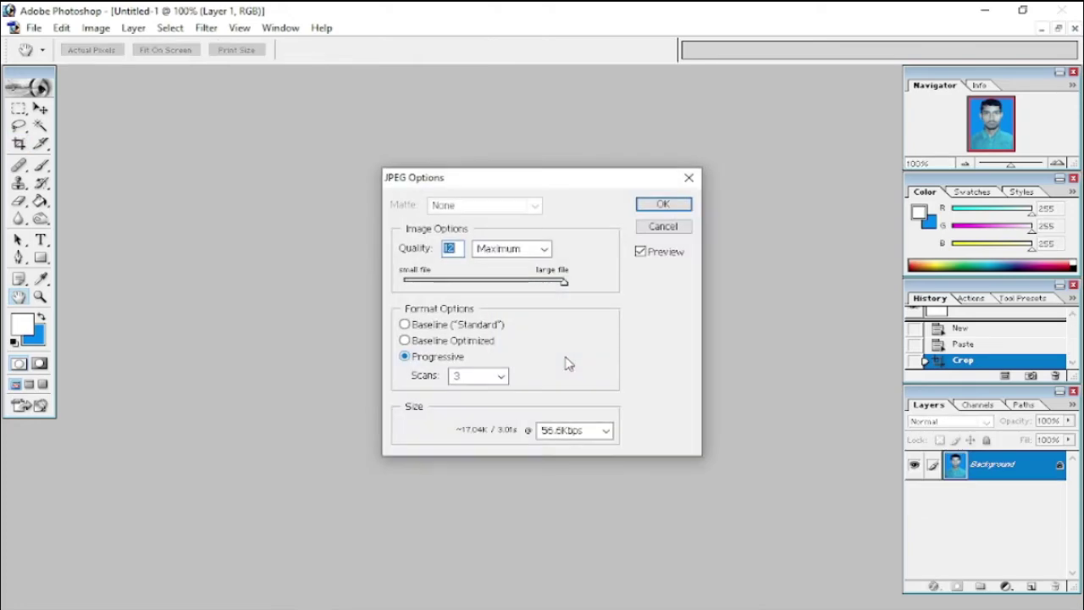
{"action": "key", "text": "Return"}
{"action": "key", "text": "ctrl+w"}
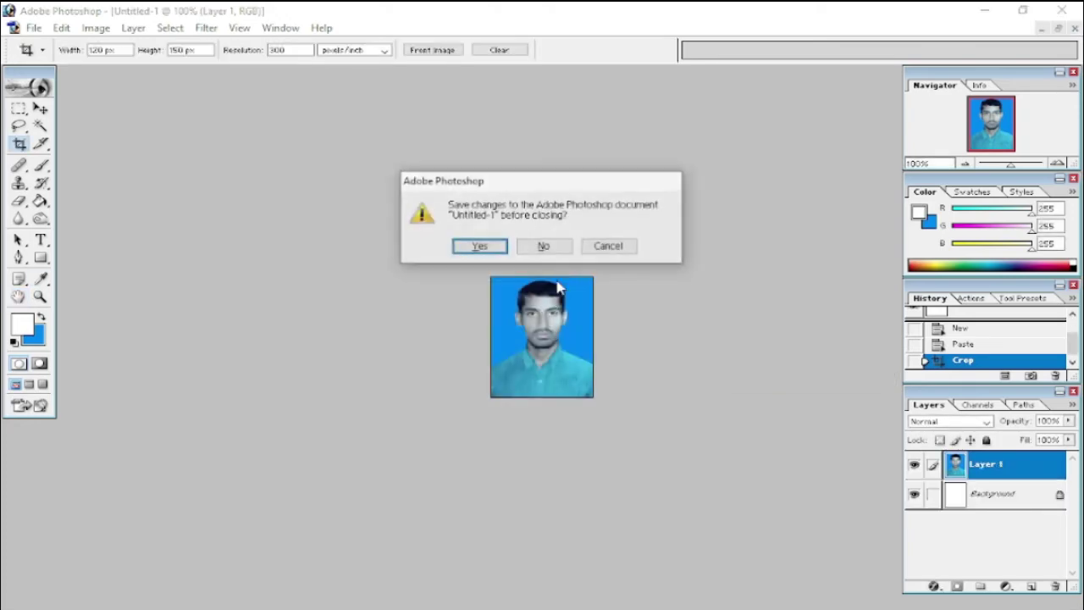
{"action": "left_click", "coordinate": [543, 246]}
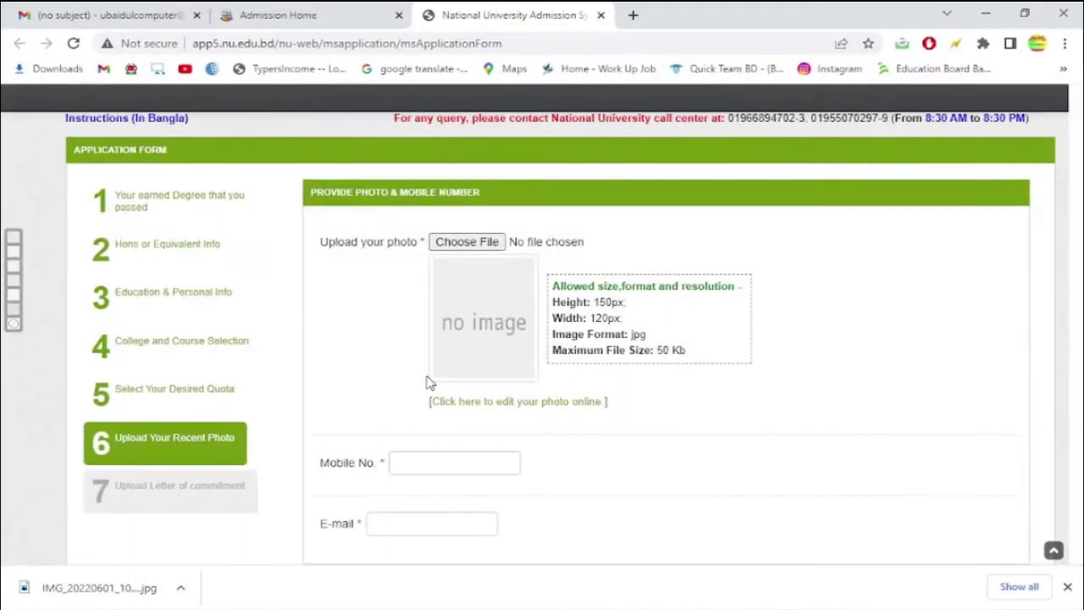
- Upload the 120-150 cropped JPEG from the Desktop photo folder, then open the photo-editing link in a new tab
{"action": "left_click", "coordinate": [479, 242]}
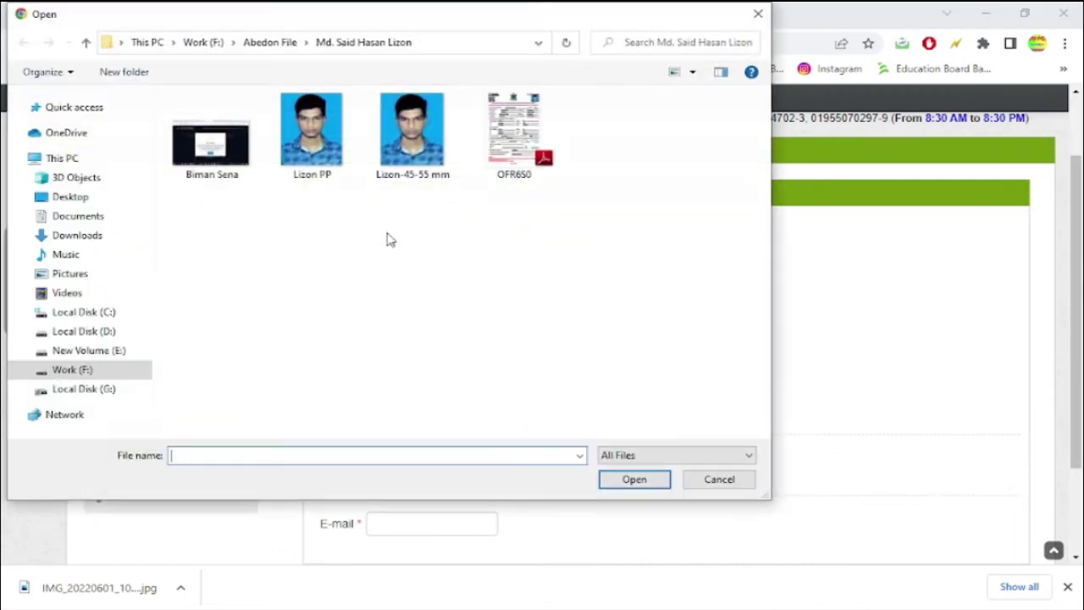
{"action": "left_click", "coordinate": [79, 203]}
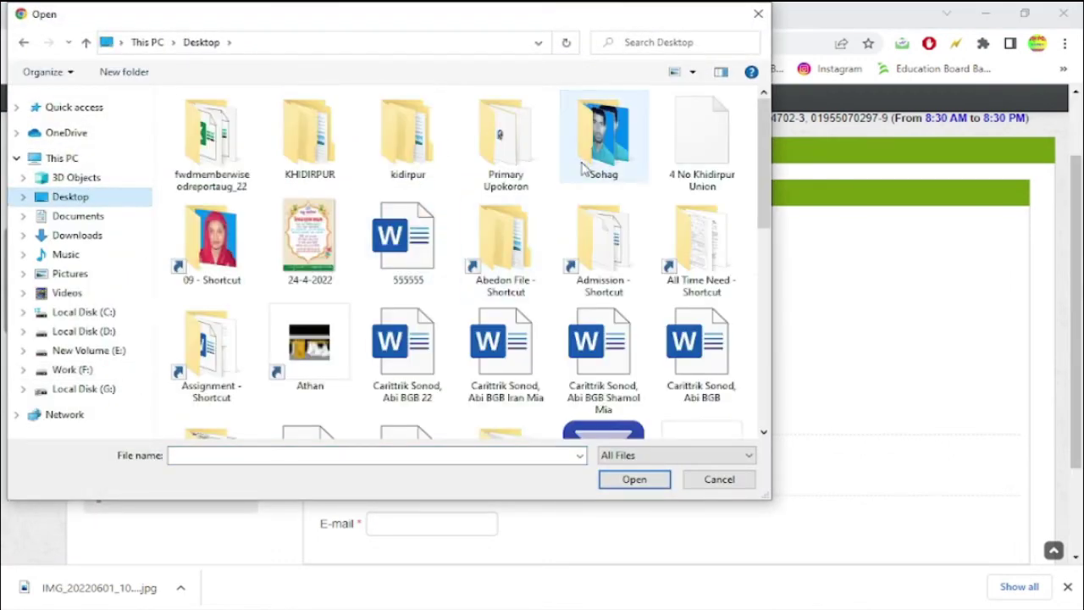
{"action": "double_click", "coordinate": [604, 135]}
{"action": "left_click", "coordinate": [337, 176]}
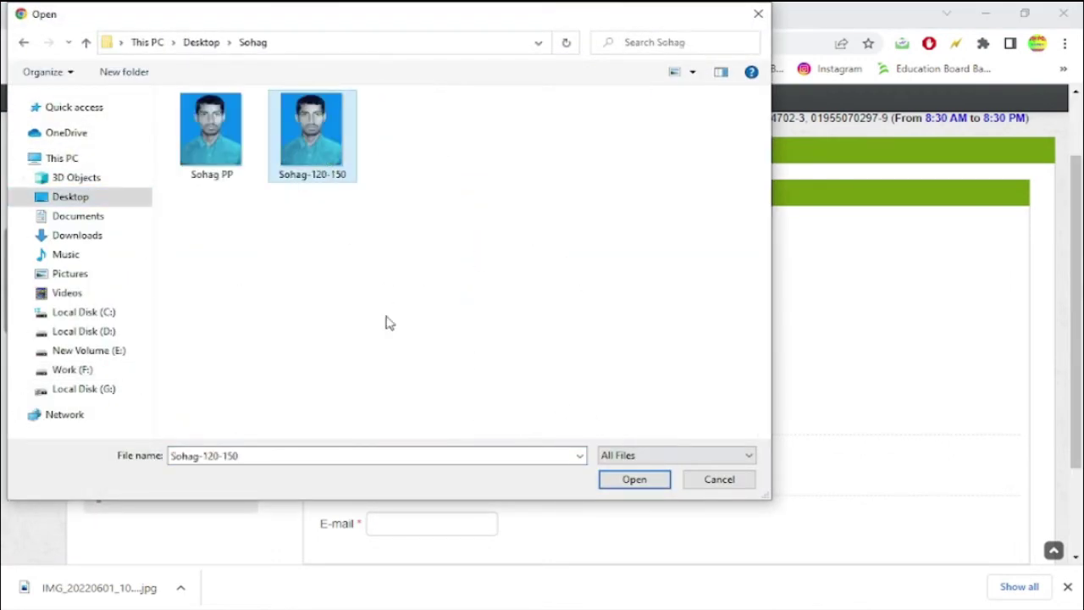
{"action": "left_click", "coordinate": [627, 484]}
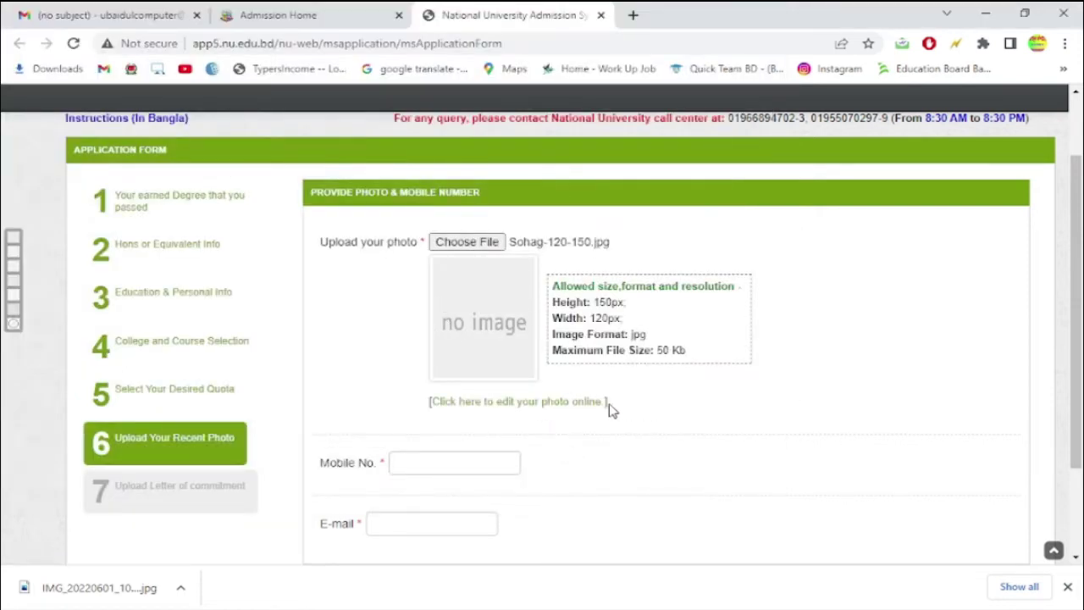
{"action": "right_click", "coordinate": [540, 412]}
{"action": "left_click", "coordinate": [588, 416]}
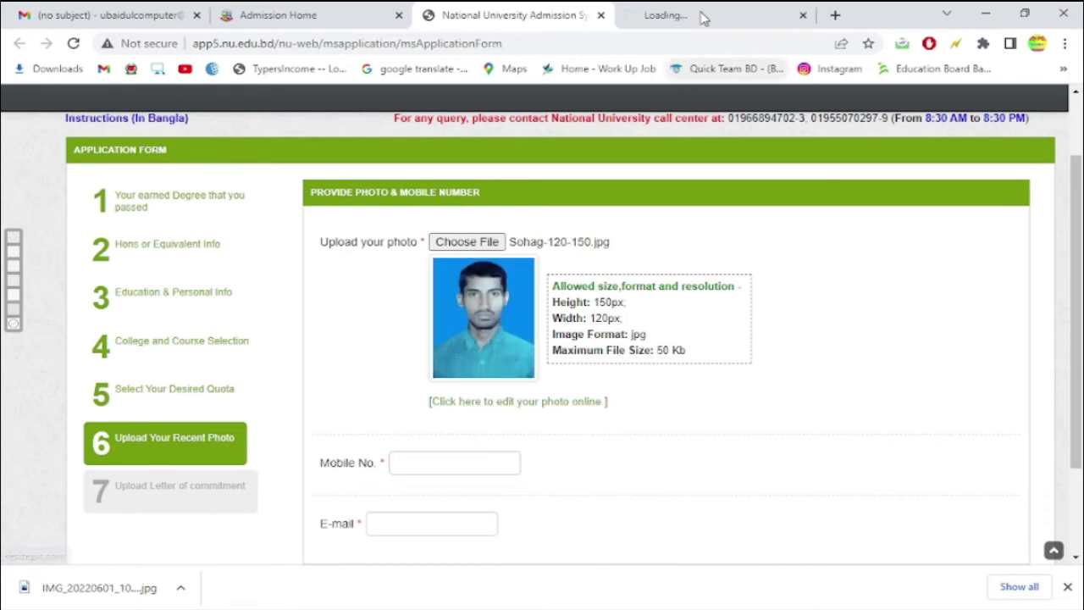
- On ResizePic enter 120 as New Width and 150 as New Height, then return to the admission form
{"action": "left_click", "coordinate": [701, 19]}
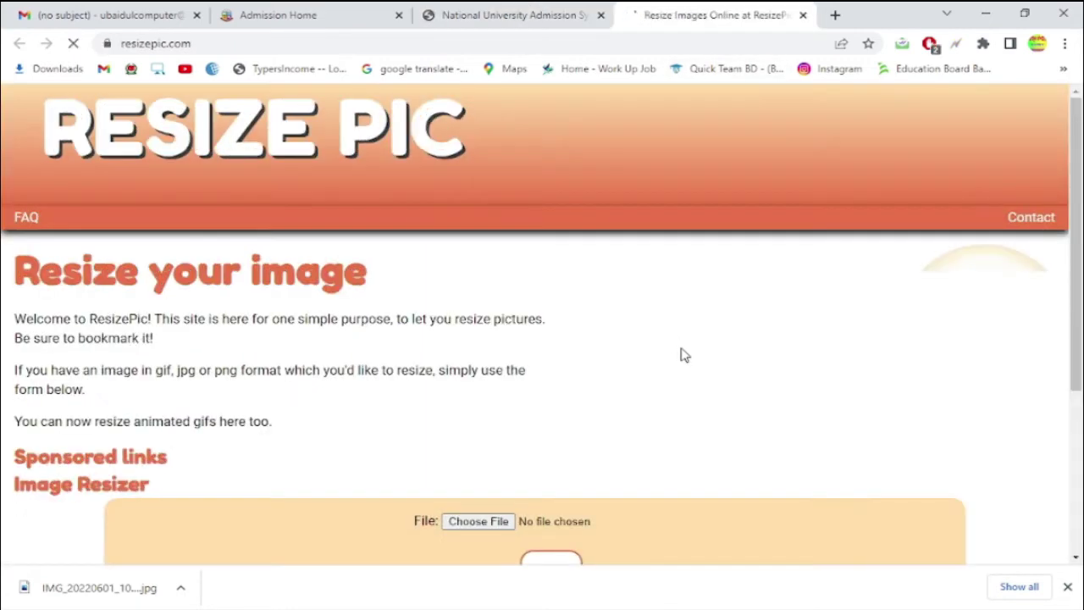
{"action": "scroll", "coordinate": [546, 373], "scroll_direction": "down", "scroll_amount": 3}
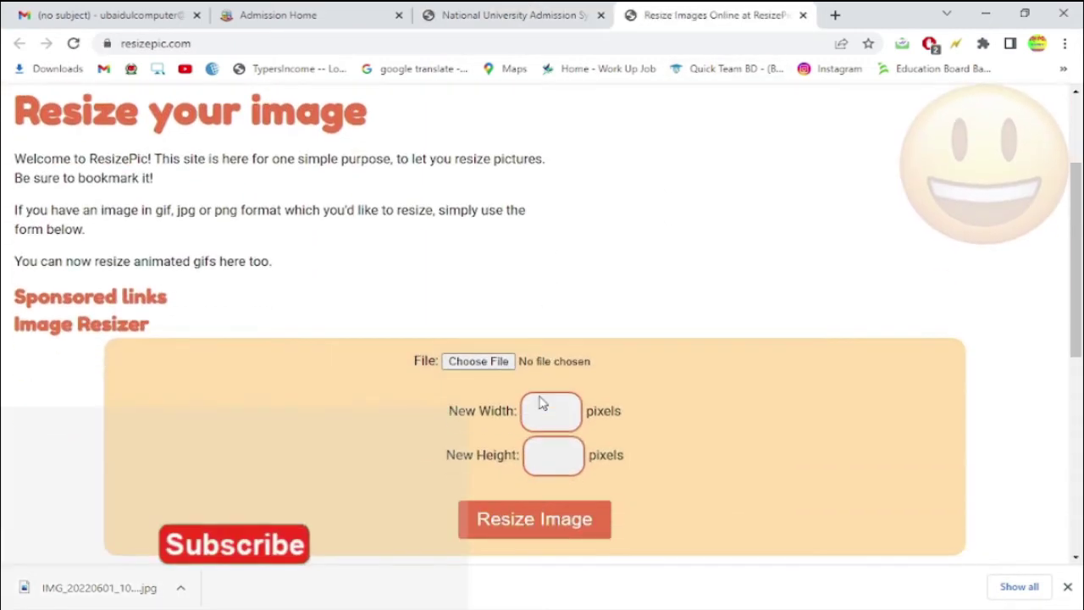
{"action": "left_click", "coordinate": [547, 334]}
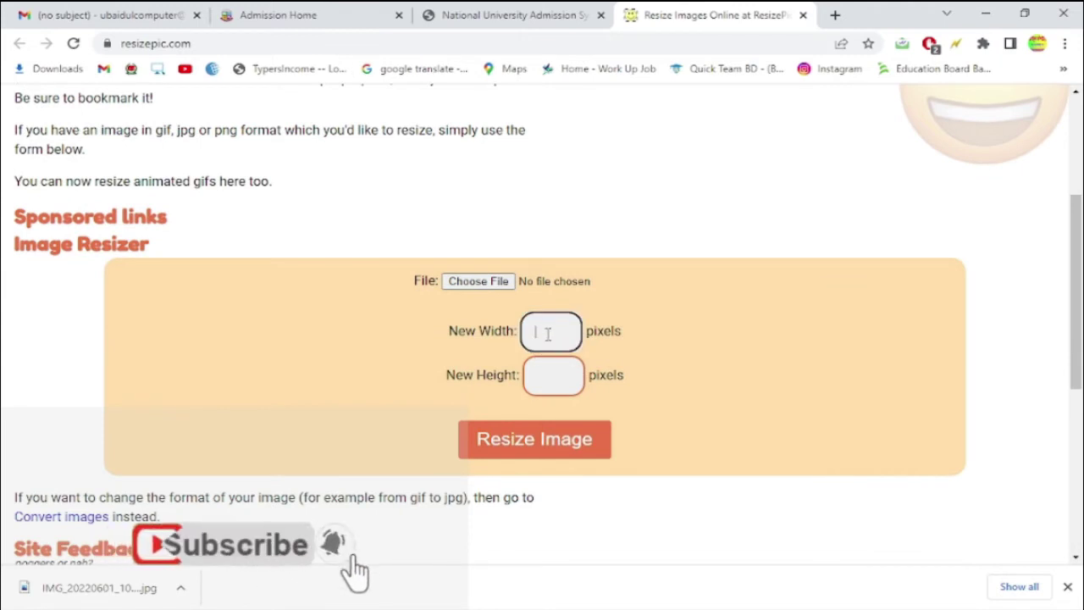
{"action": "left_click", "coordinate": [508, 15]}
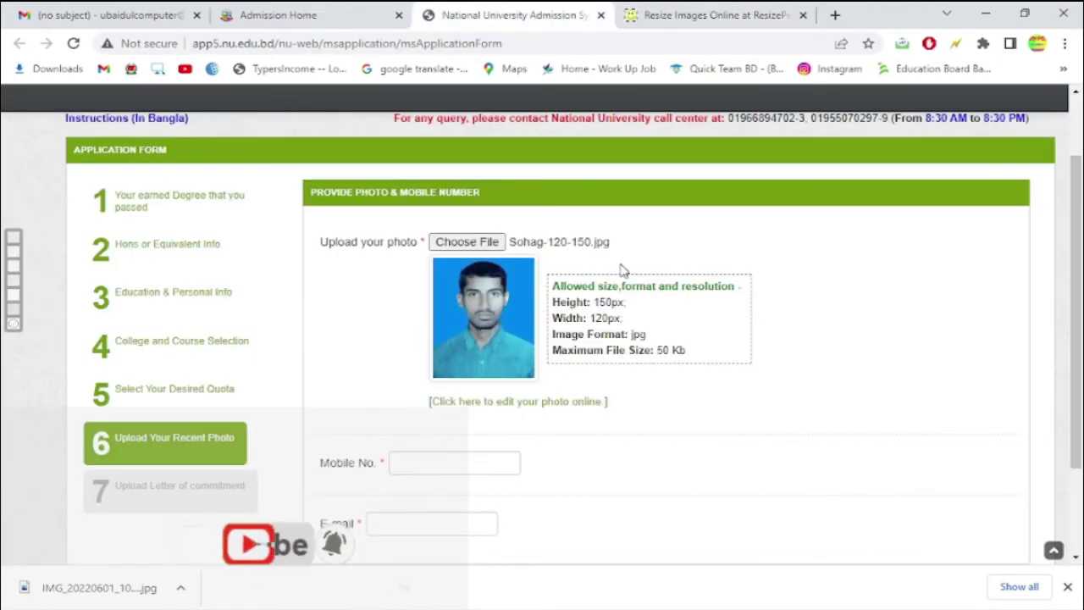
{"action": "left_click", "coordinate": [715, 15]}
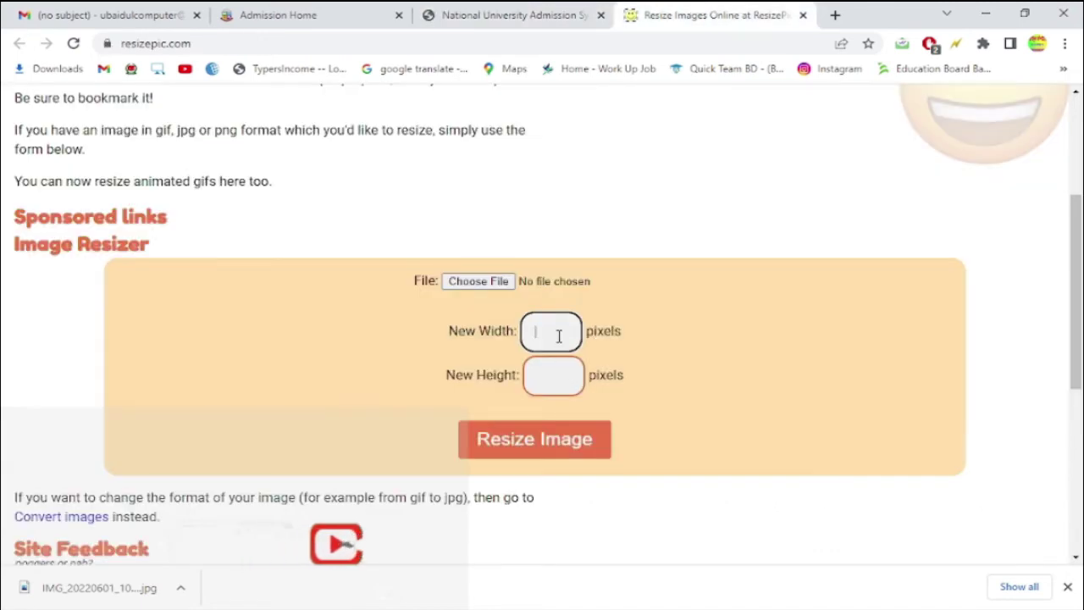
{"action": "type", "text": "120"}
{"action": "key", "text": "Tab"}
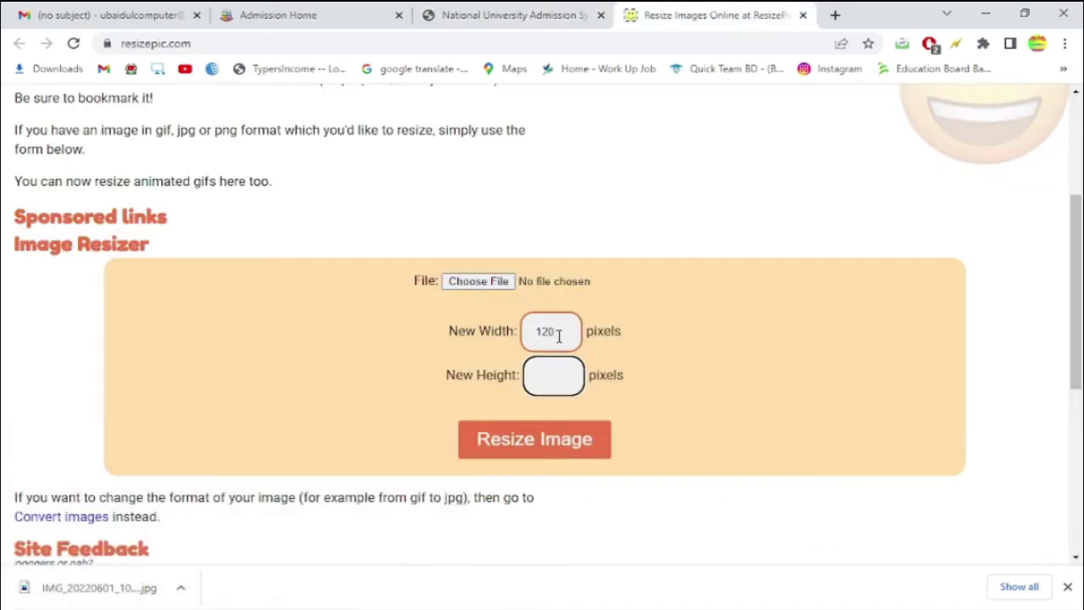
{"action": "type", "text": "150"}
{"action": "scroll", "coordinate": [691, 464], "scroll_direction": "down", "scroll_amount": 2}
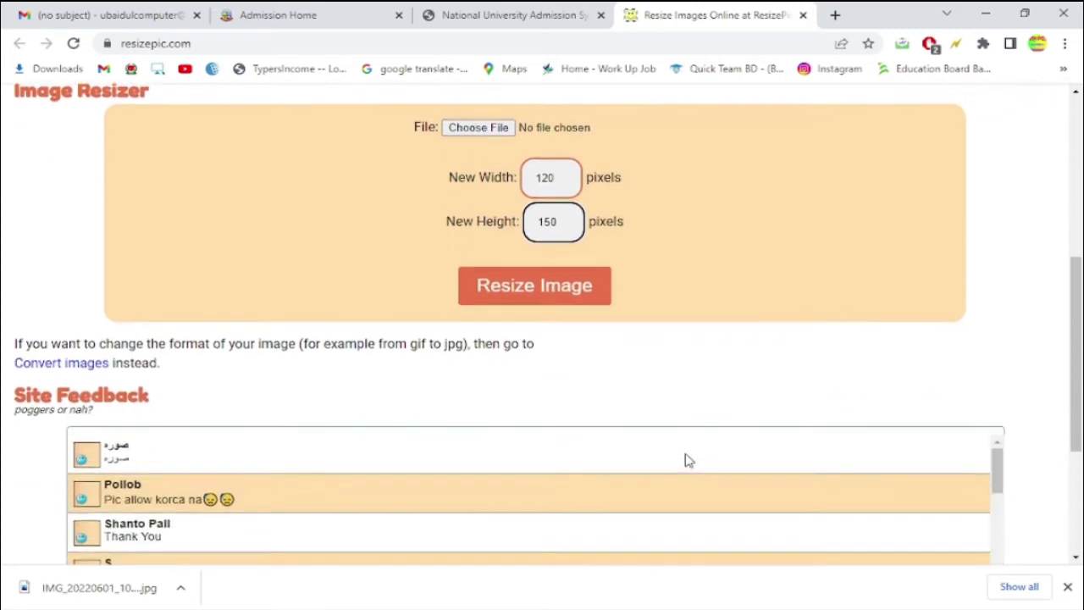
{"action": "scroll", "coordinate": [687, 449], "scroll_direction": "down", "scroll_amount": 3}
{"action": "scroll", "coordinate": [677, 407], "scroll_direction": "up", "scroll_amount": 3}
{"action": "scroll", "coordinate": [606, 186], "scroll_direction": "up", "scroll_amount": 5}
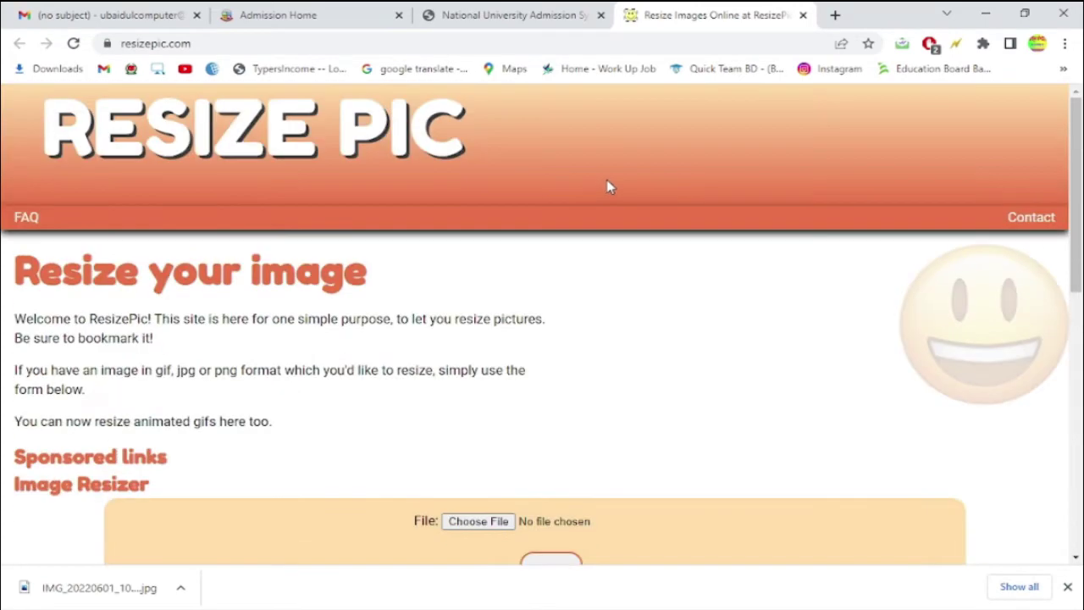
{"action": "left_click", "coordinate": [508, 14]}
{"action": "scroll", "coordinate": [649, 377], "scroll_direction": "down", "scroll_amount": 1}
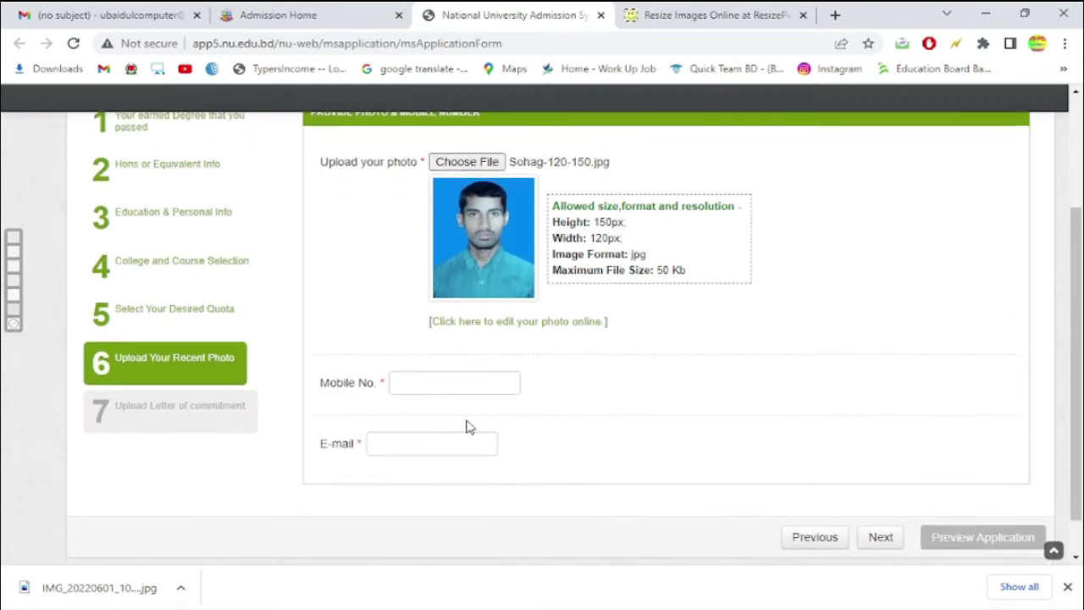
- Enter the applicant's mobile number in Mobile No. and their address in the E-mail field
{"action": "left_click", "coordinate": [440, 382]}
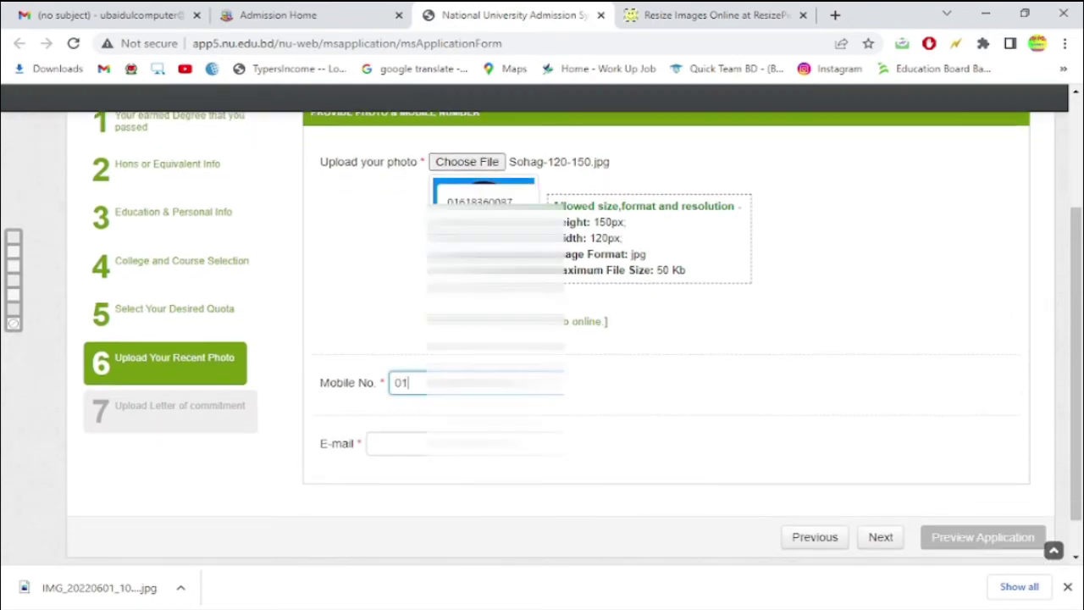
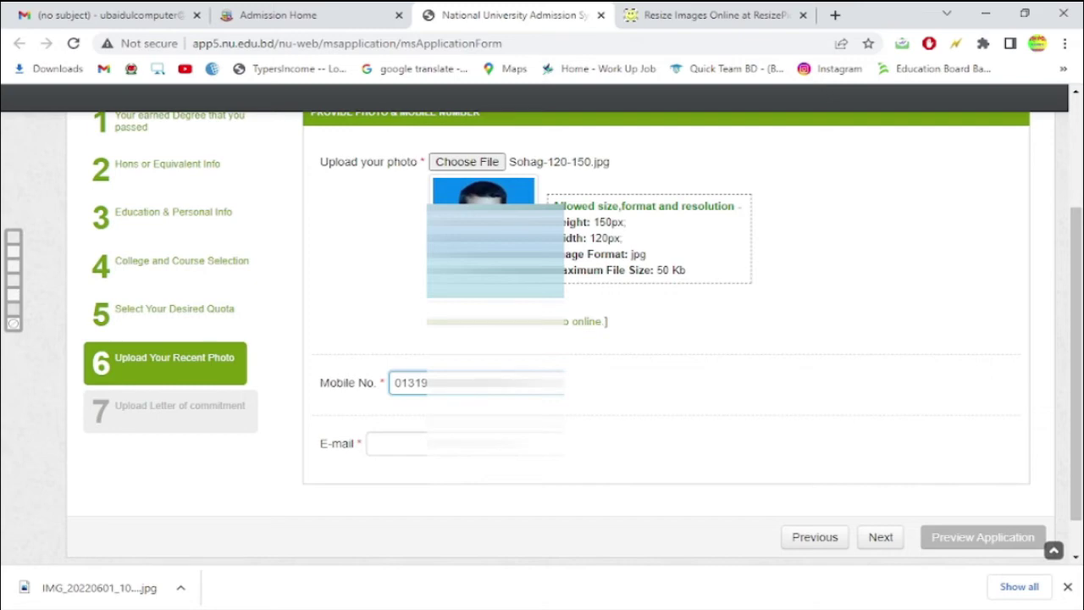
{"action": "left_click", "coordinate": [567, 413]}
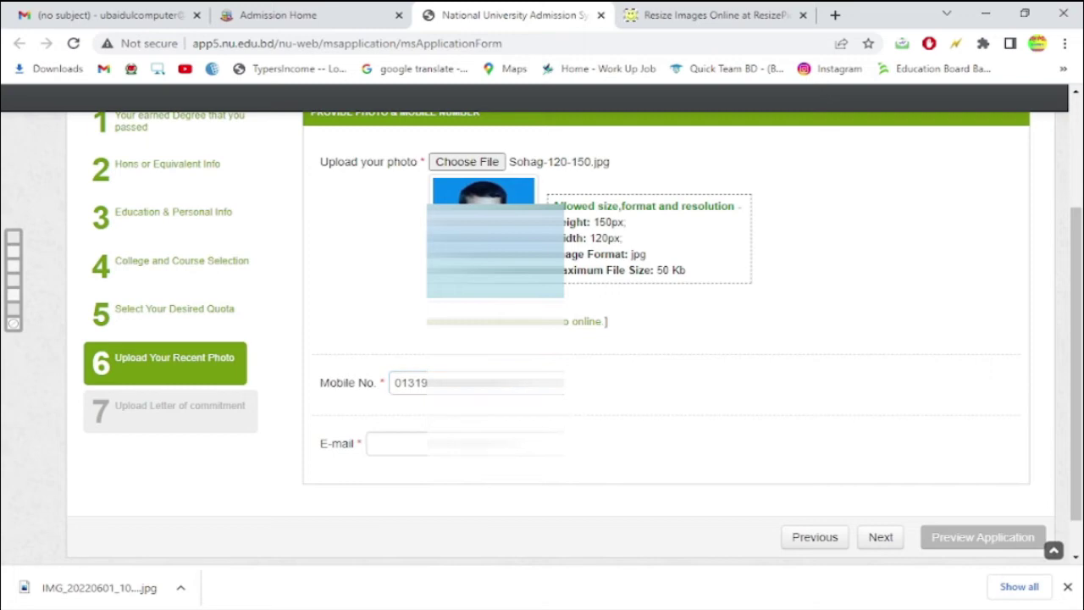
{"action": "left_click", "coordinate": [405, 448]}
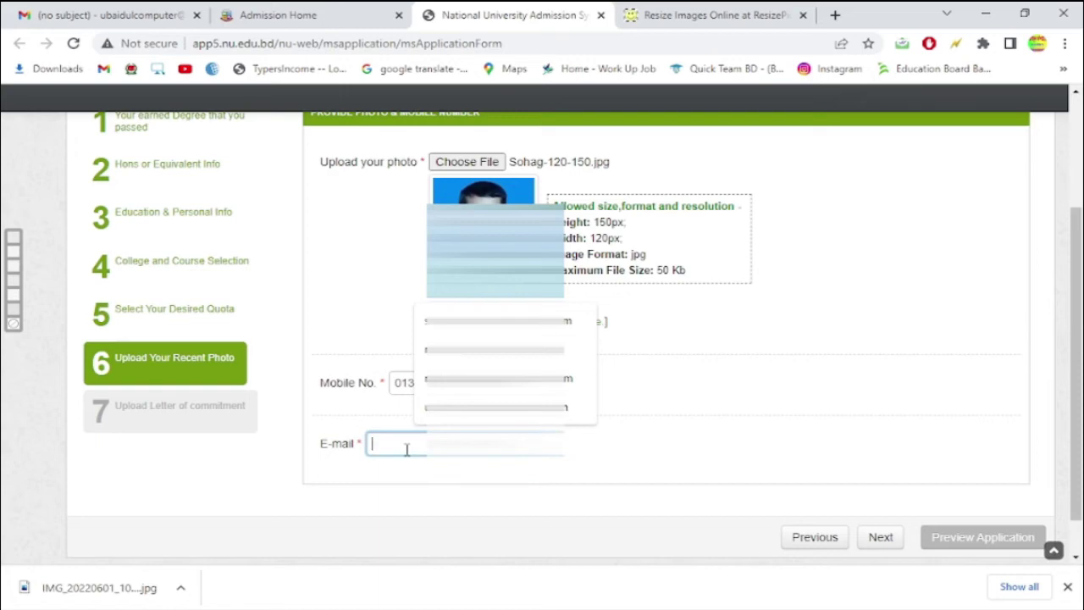
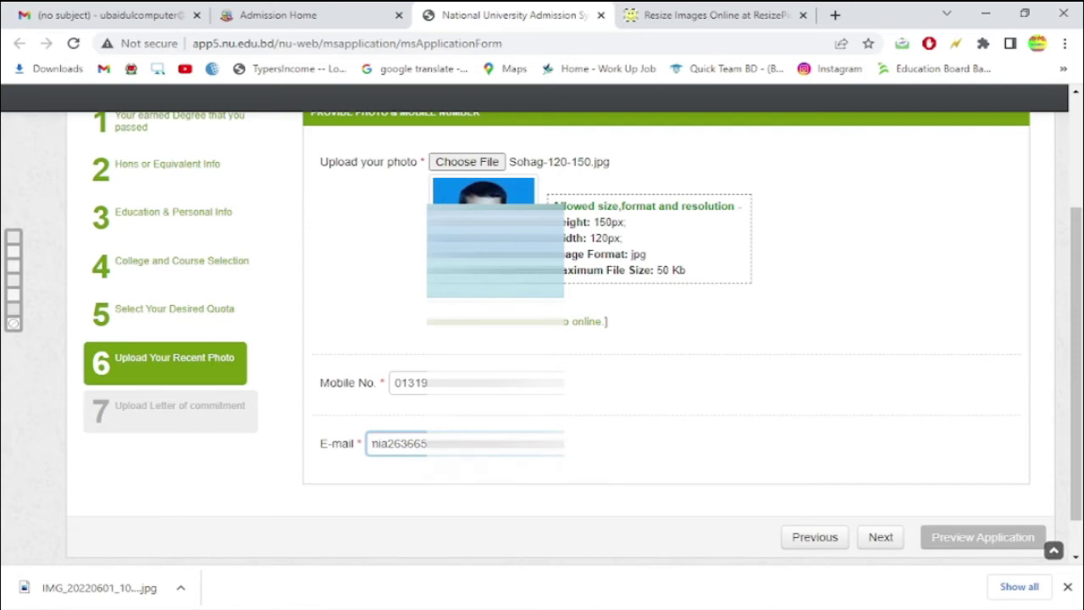
- Replace the rejected mobile number with the correct one and advance to step 7, Letter of commitment
{"action": "left_click", "coordinate": [879, 539]}
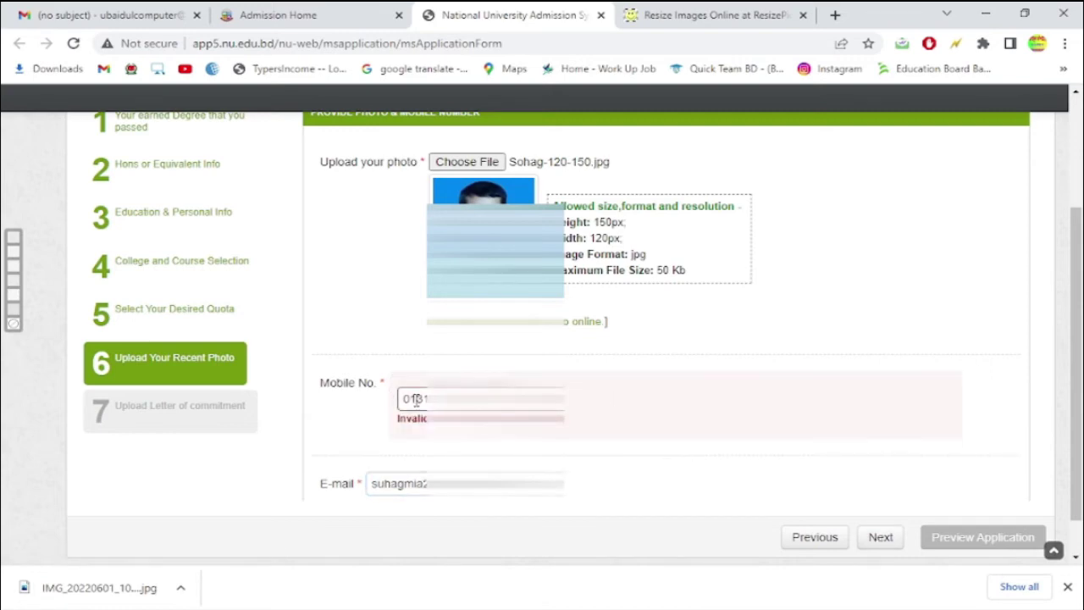
{"action": "left_click_drag", "start_coordinate": [415, 400], "coordinate": [347, 399]}
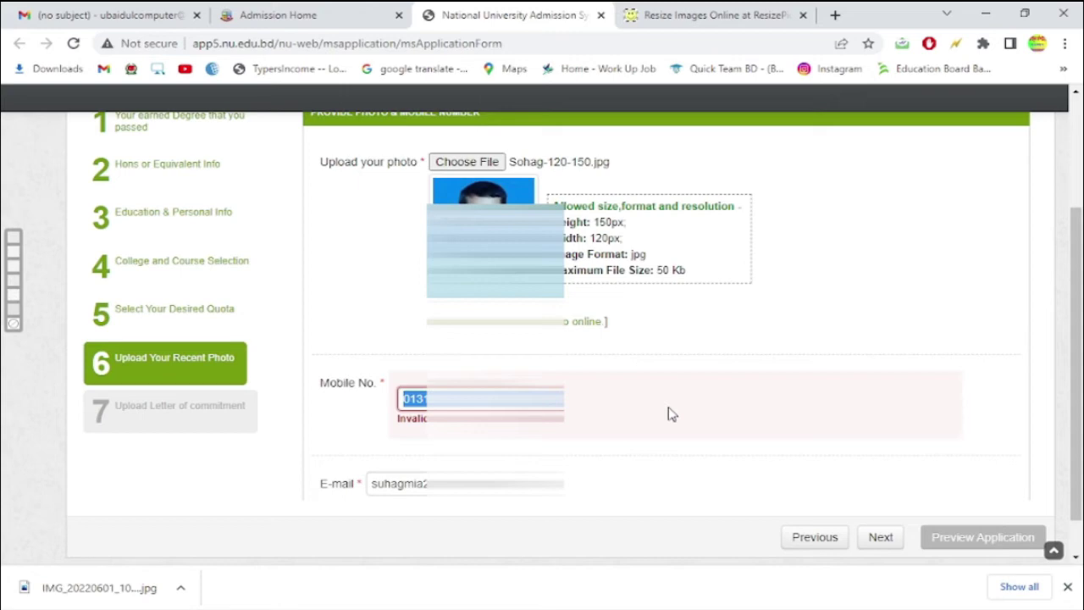
{"action": "type", "text": "017"}
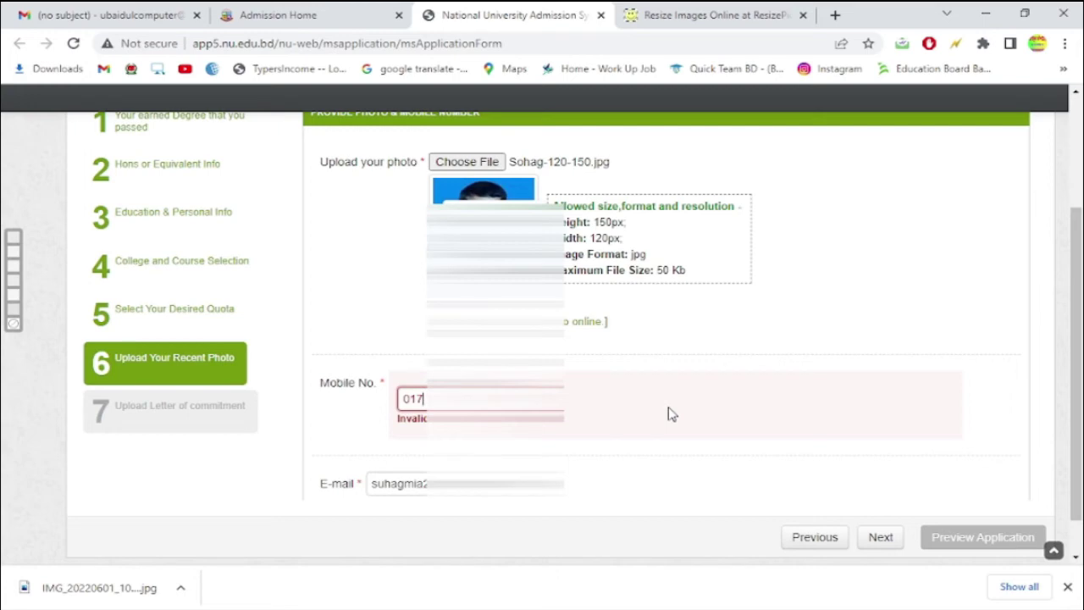
{"action": "type", "text": "7"}
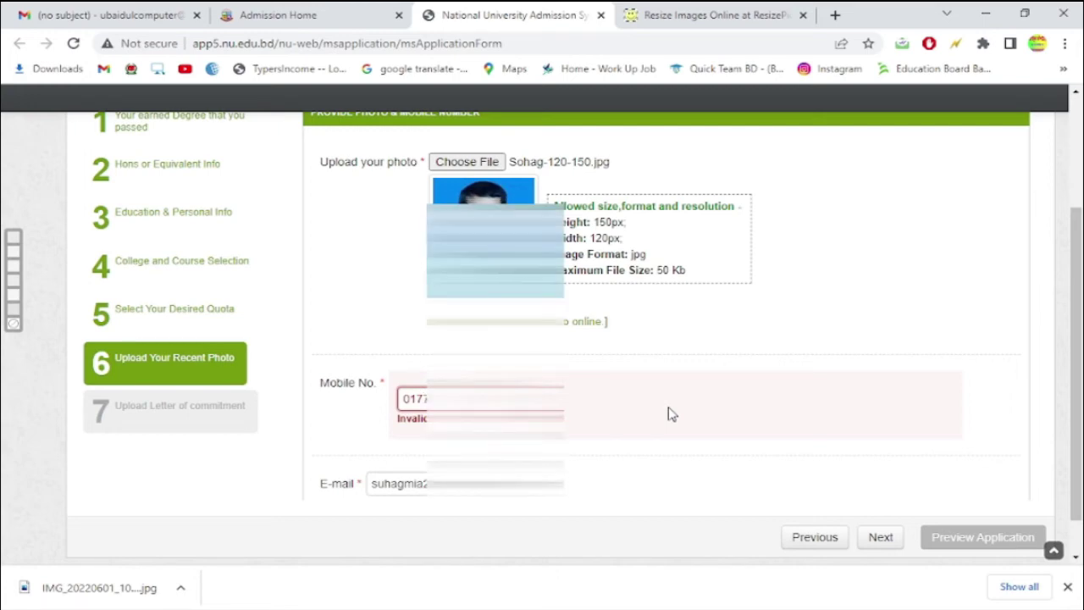
{"action": "key", "text": "BackSpace"}
{"action": "type", "text": "4"}
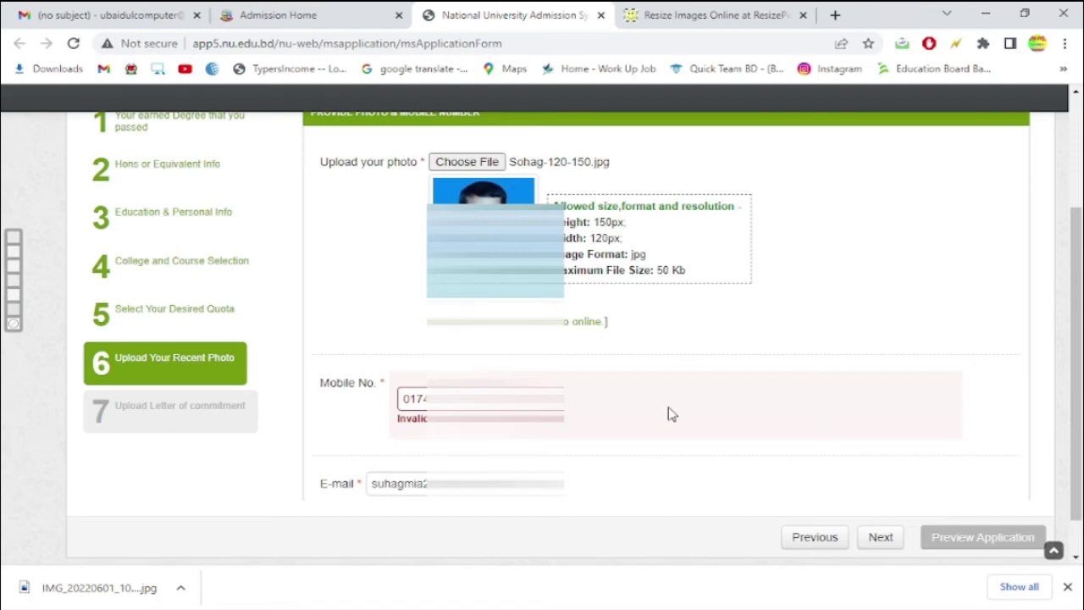
{"action": "left_click", "coordinate": [889, 541]}
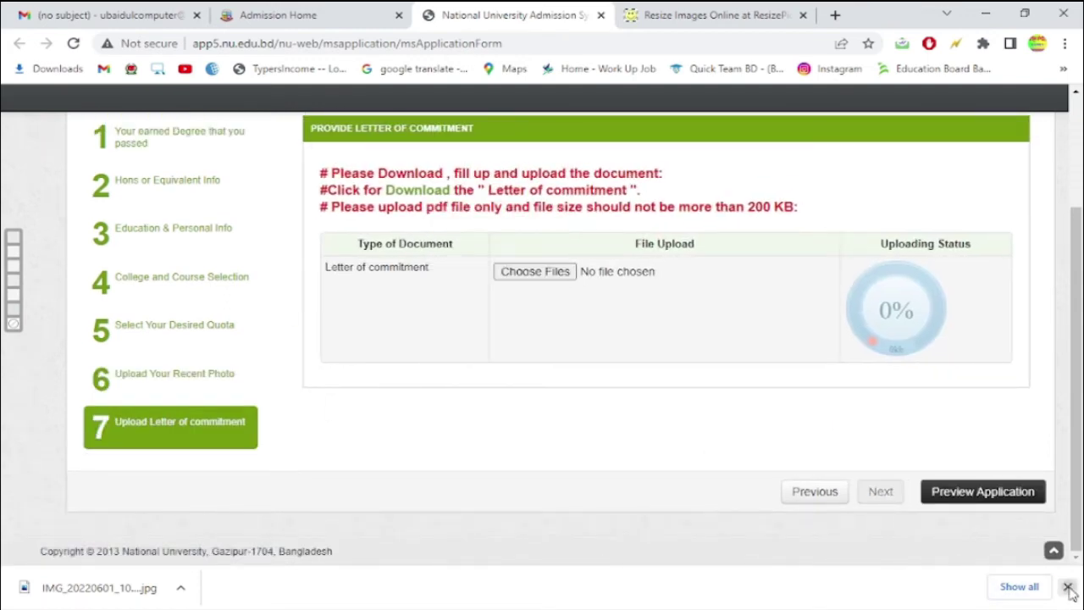
- Open the letter of commitment PDF in a new tab and save a copy to Downloads
{"action": "left_click", "coordinate": [1067, 586]}
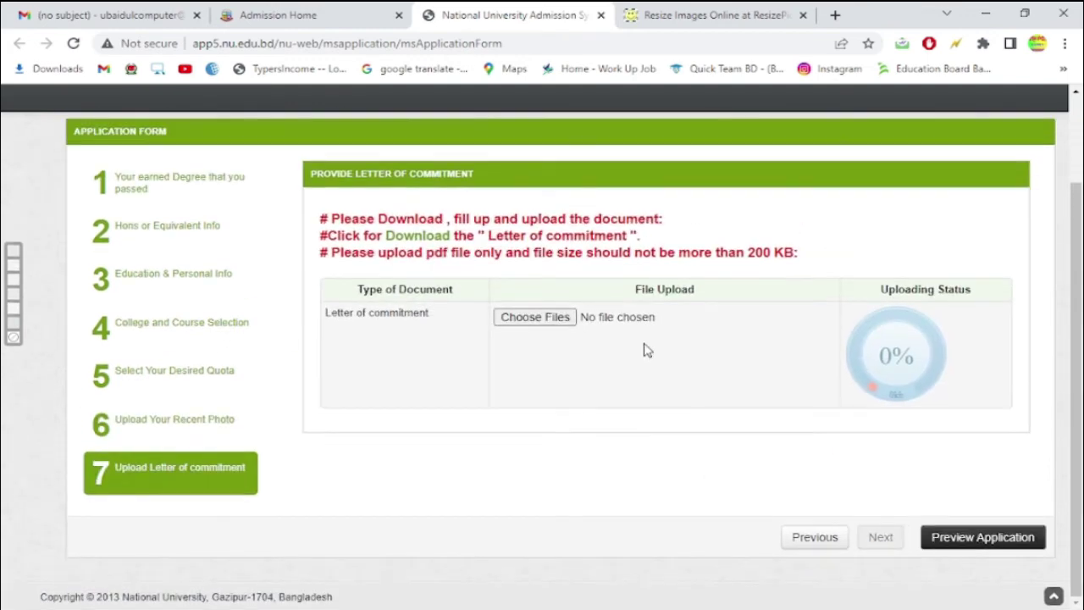
{"action": "right_click", "coordinate": [420, 238]}
{"action": "left_click", "coordinate": [417, 239]}
{"action": "left_click", "coordinate": [416, 241]}
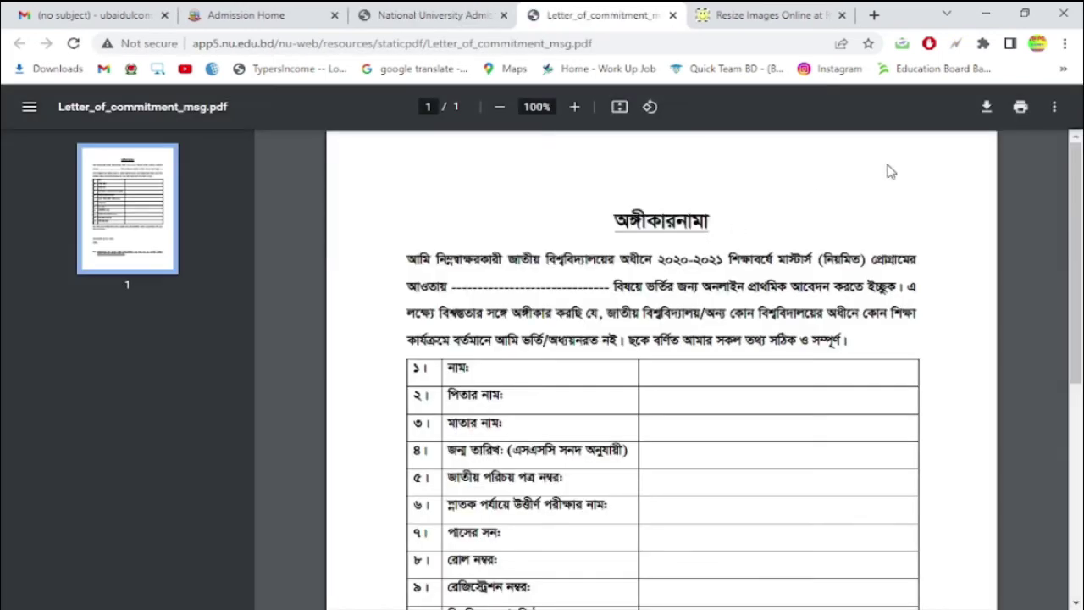
{"action": "left_click", "coordinate": [986, 107]}
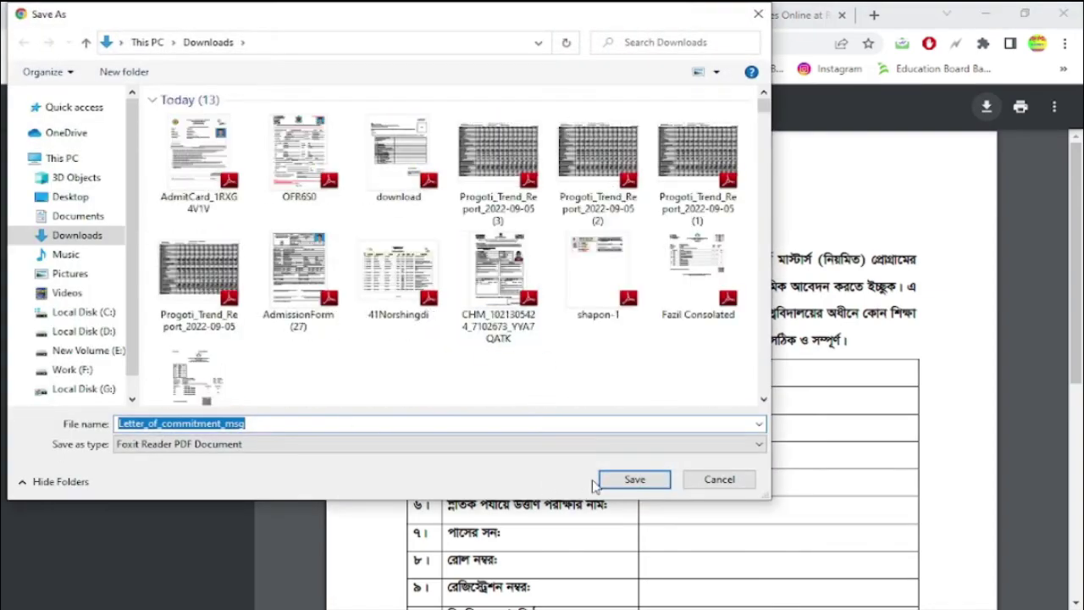
{"action": "left_click", "coordinate": [644, 483]}
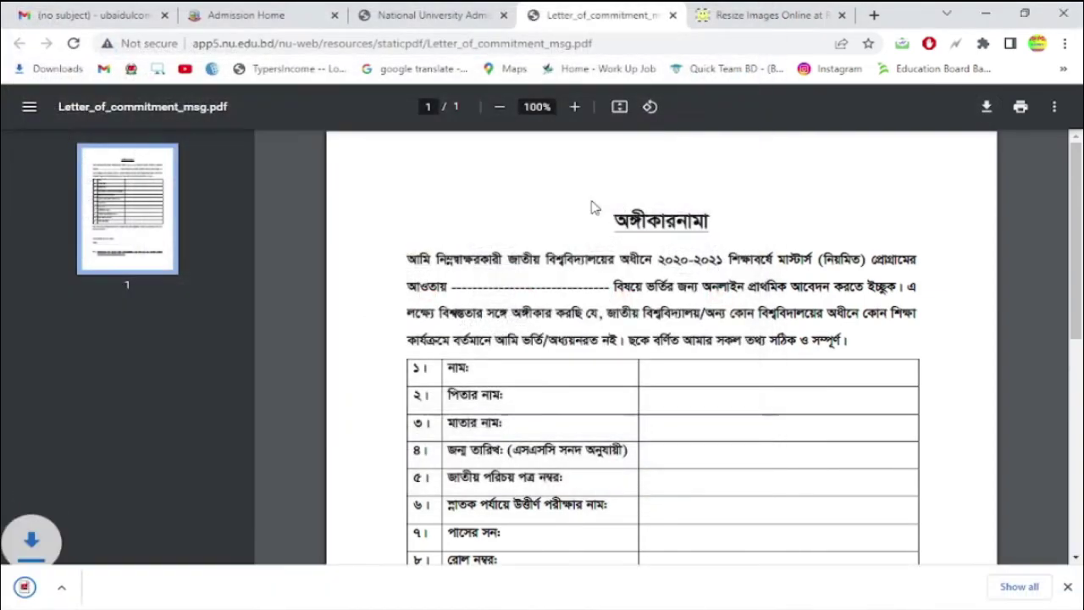
- Show Letter_of_commitment_msg in the Downloads folder and open it in Adobe Reader
{"action": "left_click", "coordinate": [181, 588]}
{"action": "left_click", "coordinate": [229, 533]}
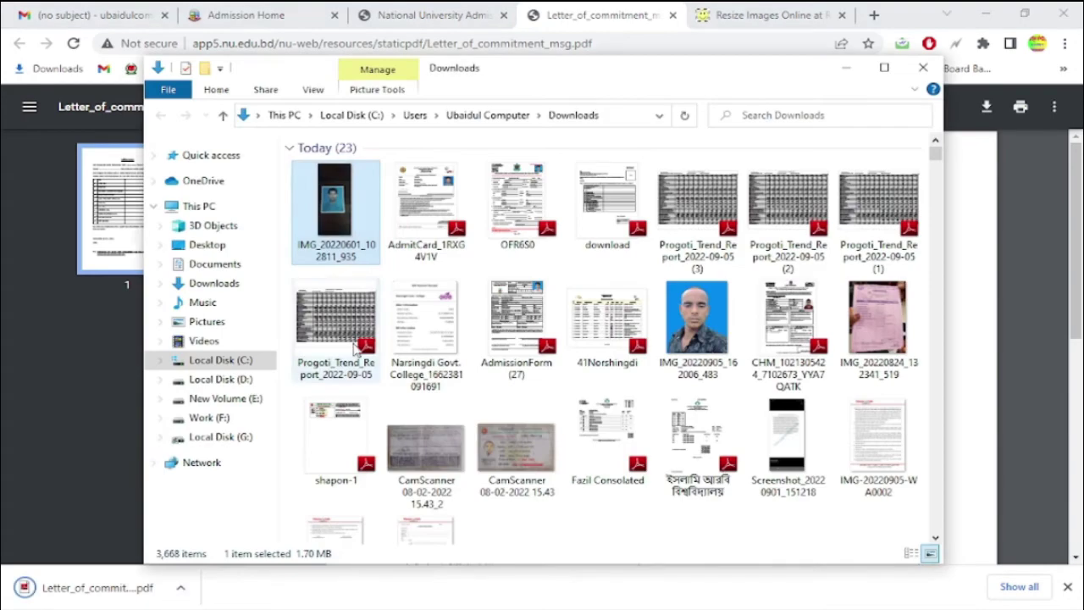
{"action": "right_click", "coordinate": [513, 264]}
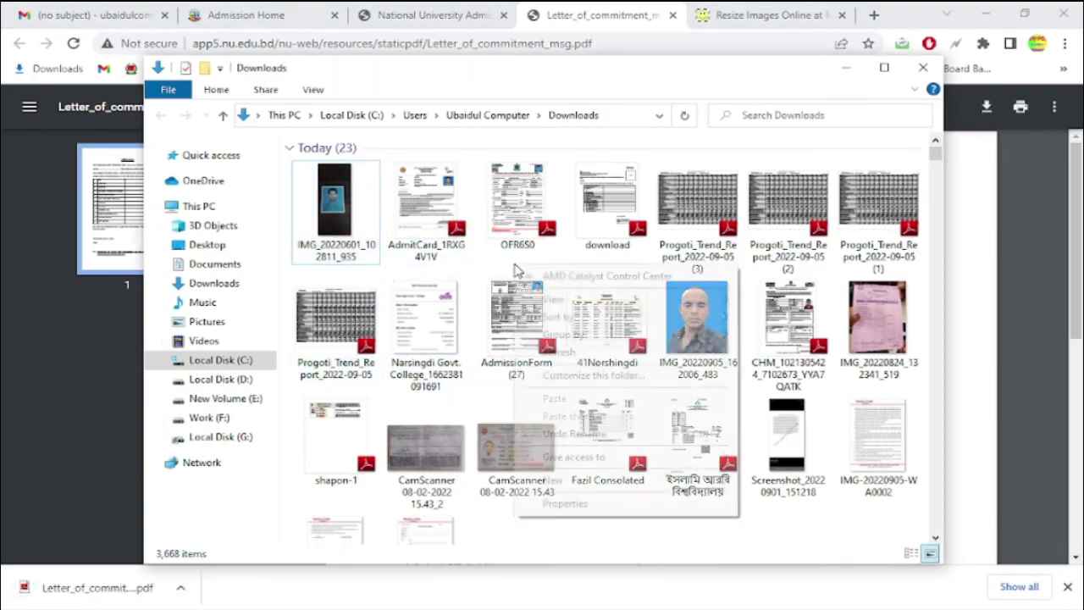
{"action": "left_click", "coordinate": [559, 352]}
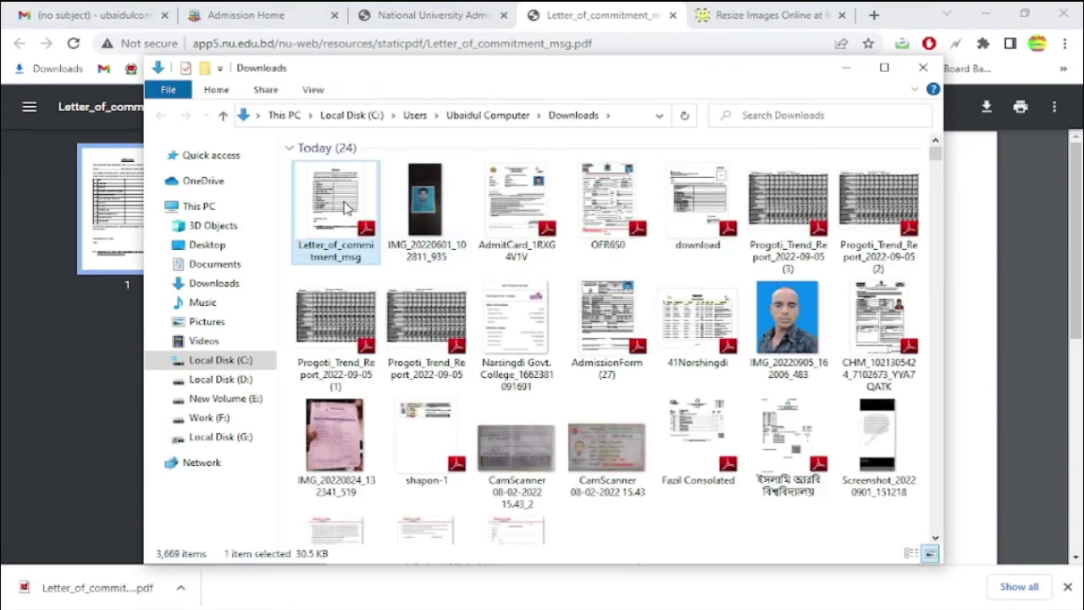
{"action": "double_click", "coordinate": [351, 204]}
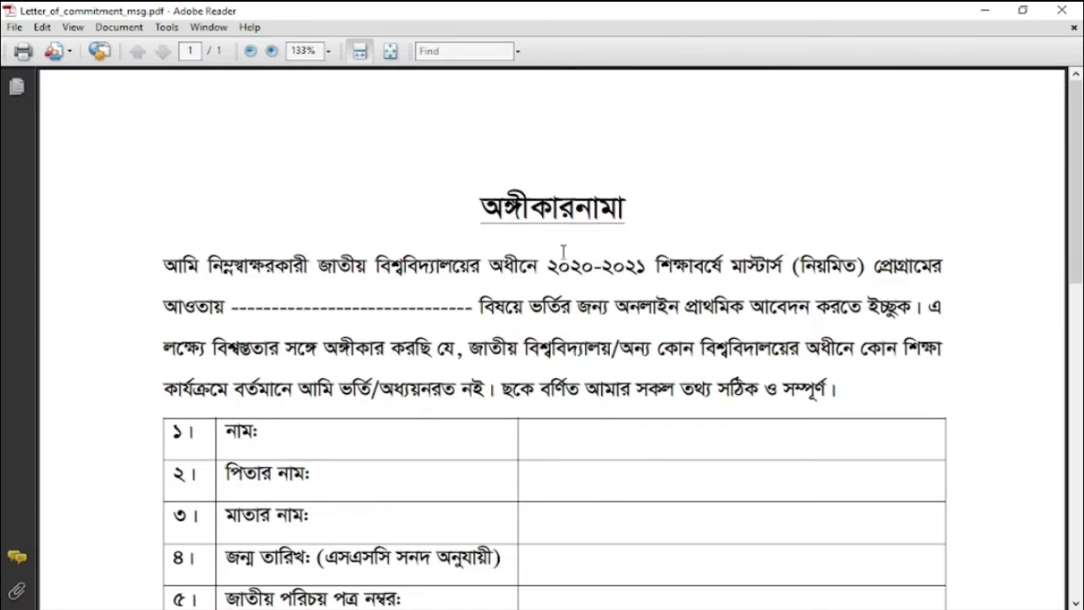
- Print the letter to the TOSHIBA e-STUDIO2523ADSeries GDI printer with A4 paper size
{"action": "key", "text": "ctrl+p"}
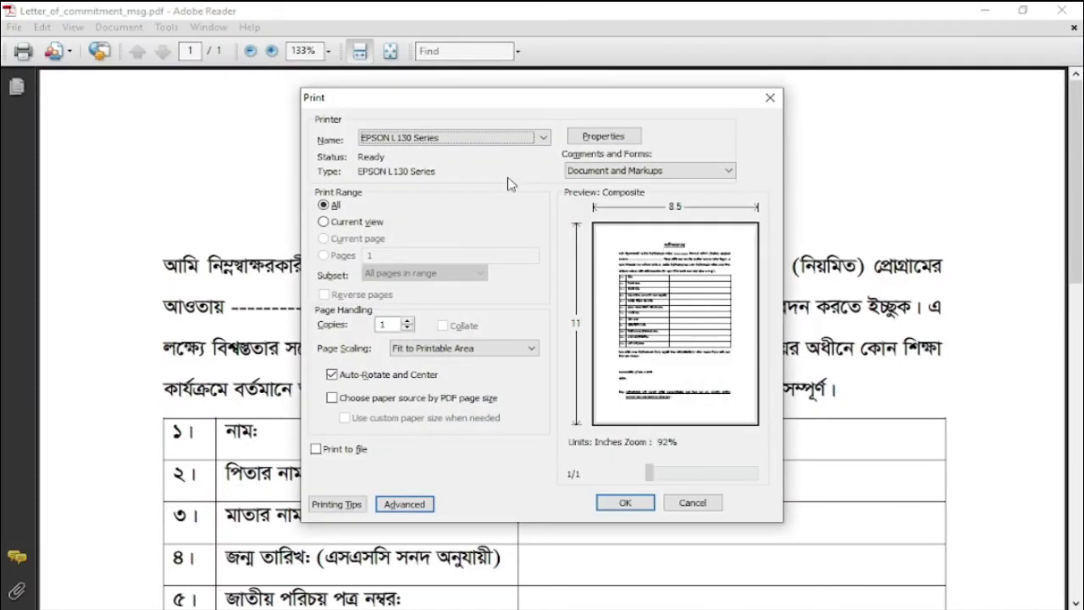
{"action": "left_click", "coordinate": [502, 138]}
{"action": "left_click", "coordinate": [491, 249]}
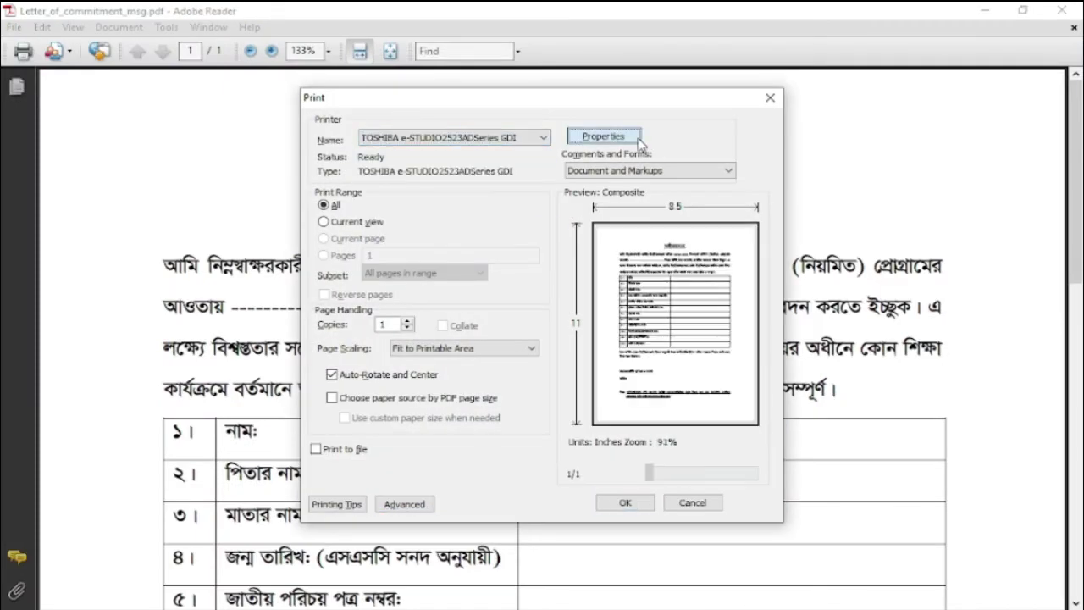
{"action": "left_click", "coordinate": [603, 137]}
{"action": "left_click", "coordinate": [597, 188]}
{"action": "left_click", "coordinate": [593, 292]}
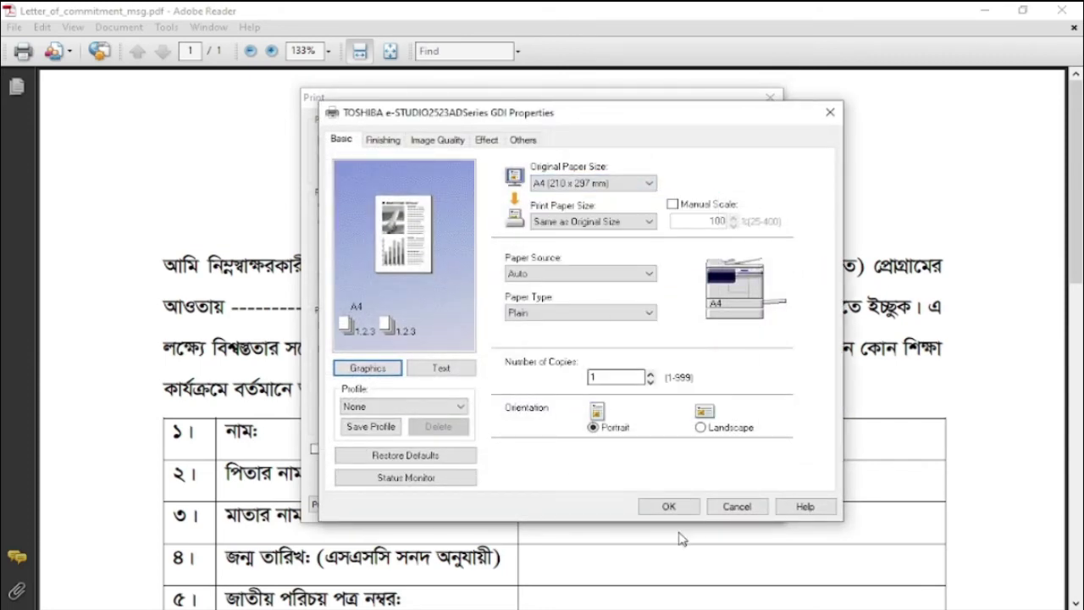
{"action": "left_click", "coordinate": [668, 506]}
{"action": "left_click", "coordinate": [631, 500]}
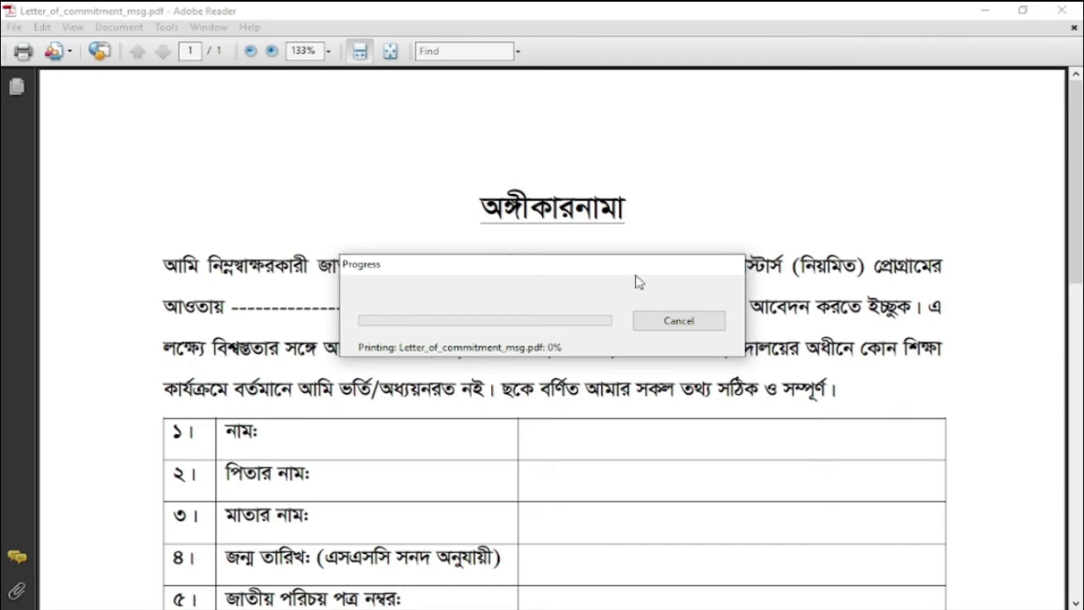
- Print another copy of the letter, then close Adobe Reader
{"action": "key", "text": "ctrl+p"}
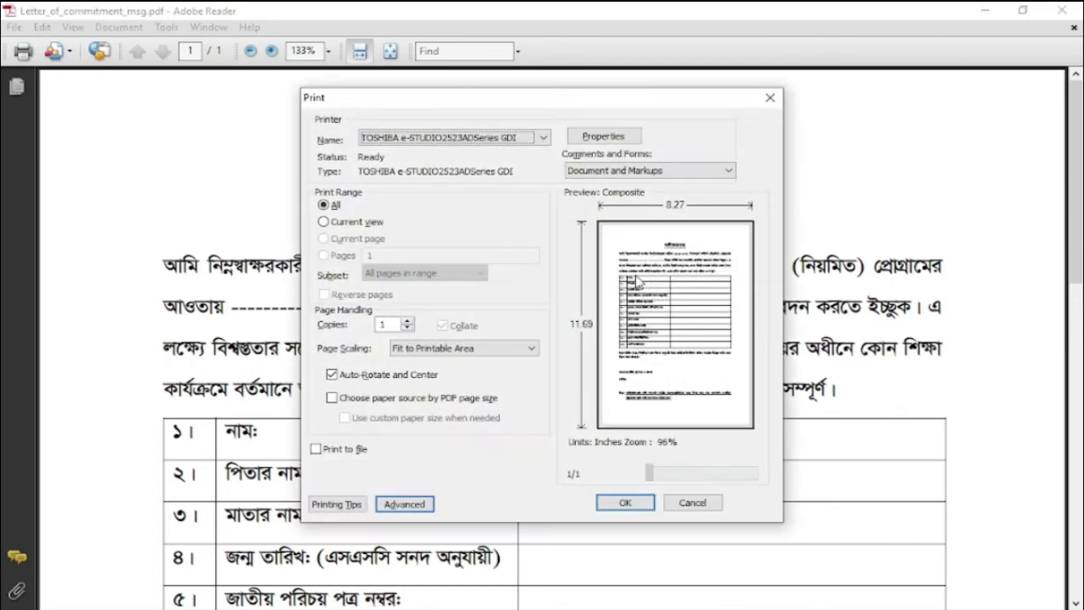
{"action": "left_click", "coordinate": [637, 503]}
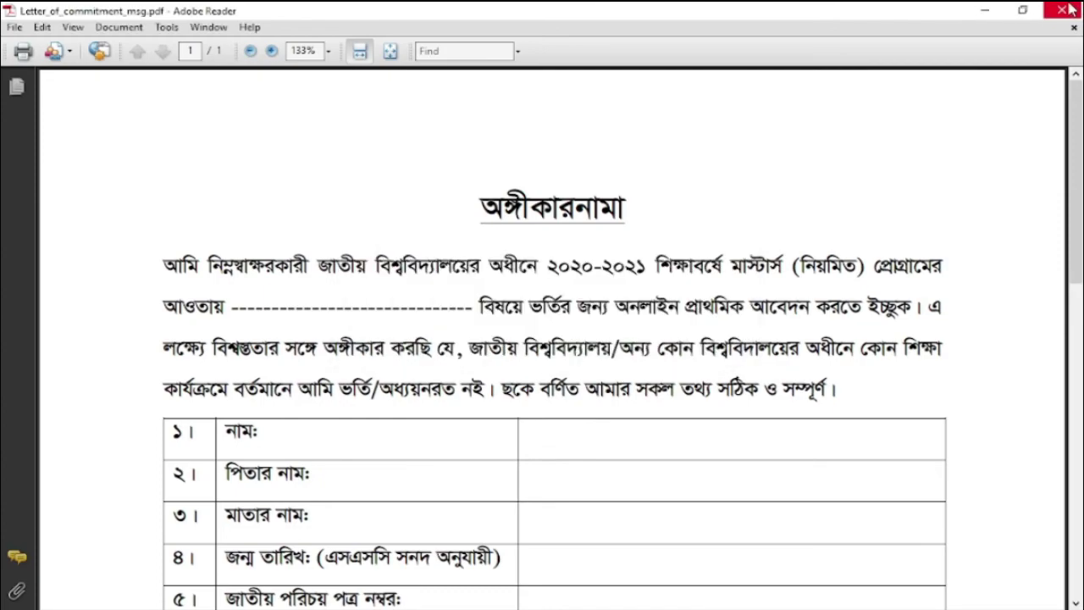
{"action": "key", "text": "alt+F4"}
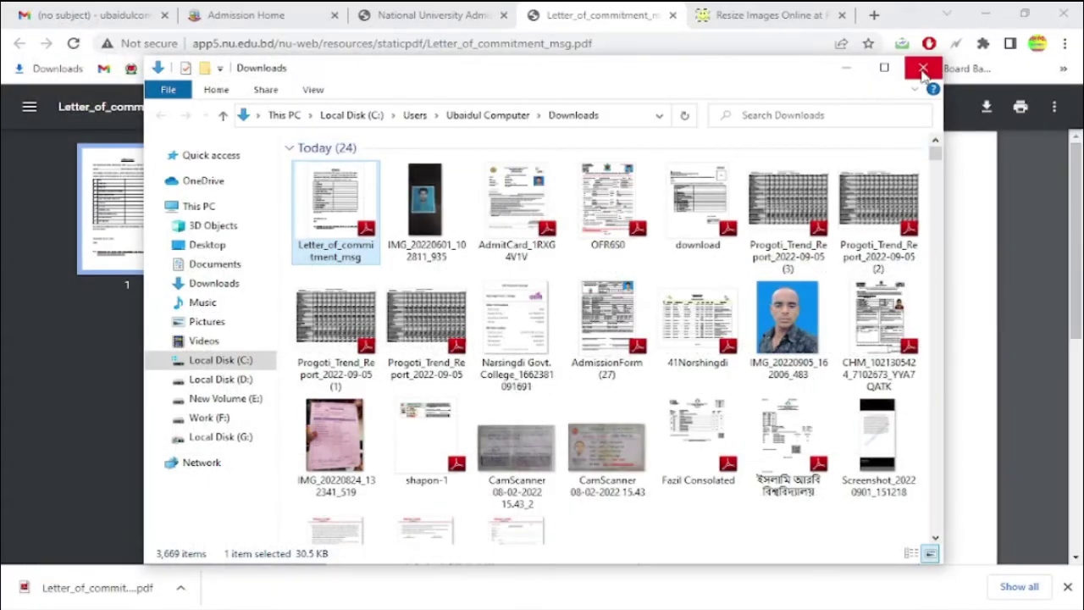
- Close the Downloads folder window and dismiss Chrome's download bar
{"action": "left_click", "coordinate": [922, 68]}
{"action": "scroll", "coordinate": [772, 383], "scroll_direction": "down", "scroll_amount": 2}
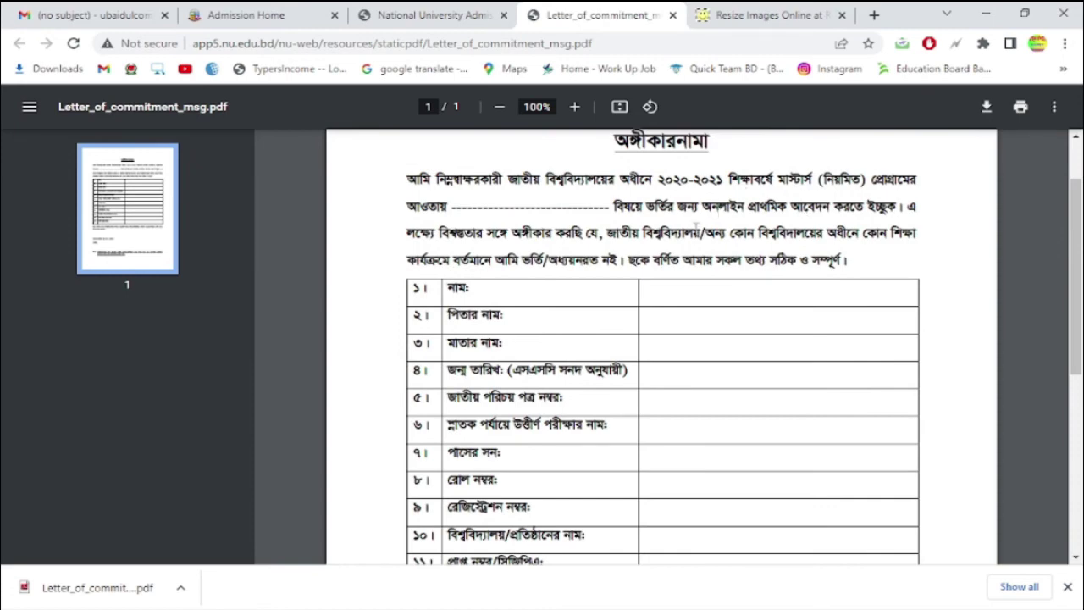
{"action": "scroll", "coordinate": [671, 422], "scroll_direction": "down", "scroll_amount": 2}
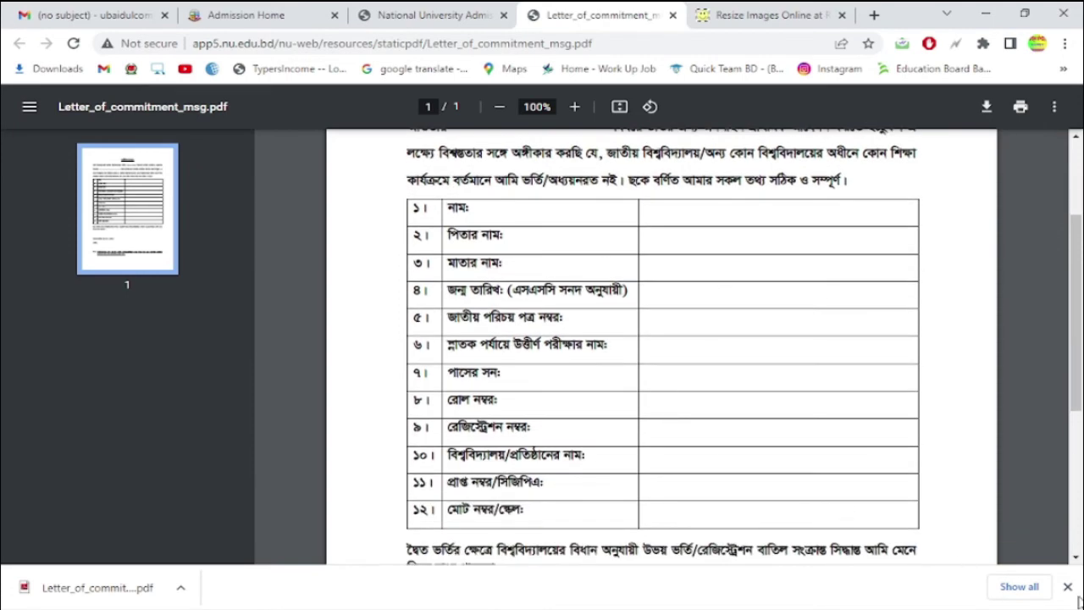
{"action": "left_click", "coordinate": [1067, 587]}
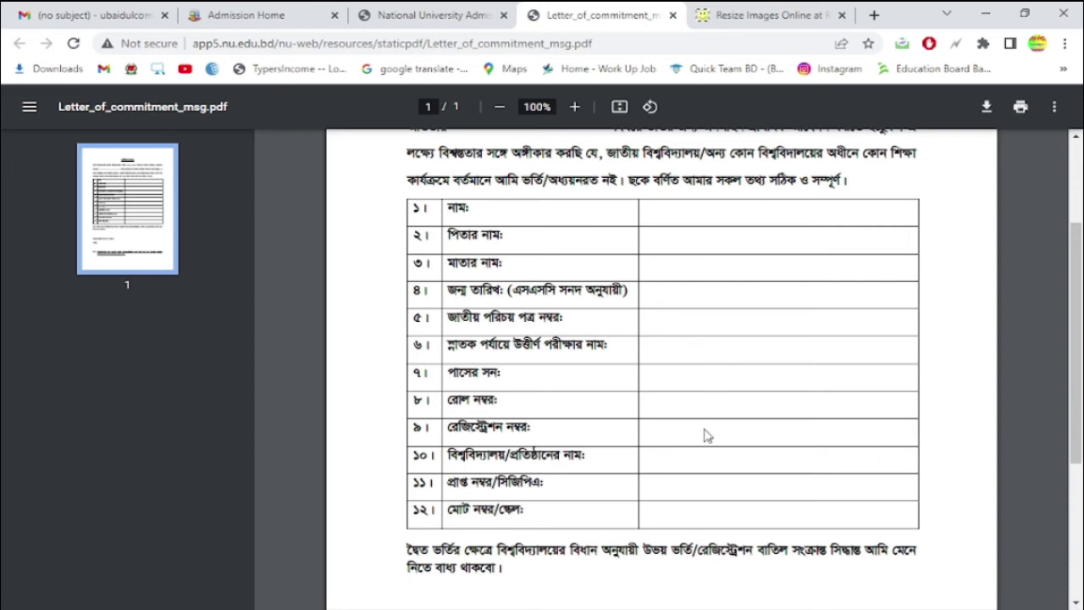
- Scroll through the letter of commitment to its details table and signature lines
{"action": "scroll", "coordinate": [704, 432], "scroll_direction": "down", "scroll_amount": 2}
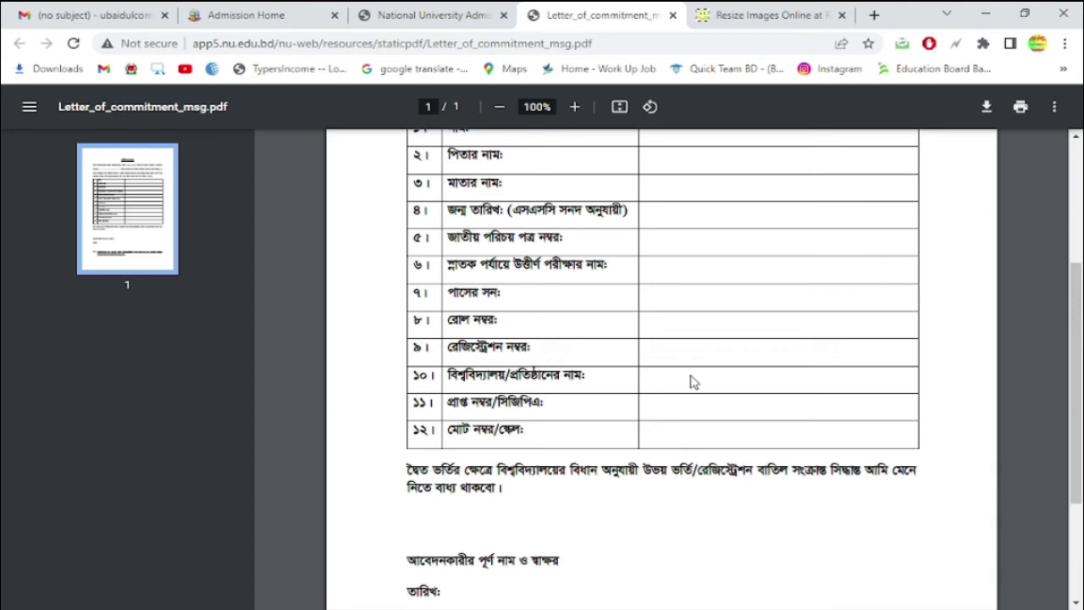
{"action": "scroll", "coordinate": [699, 392], "scroll_direction": "down", "scroll_amount": 2}
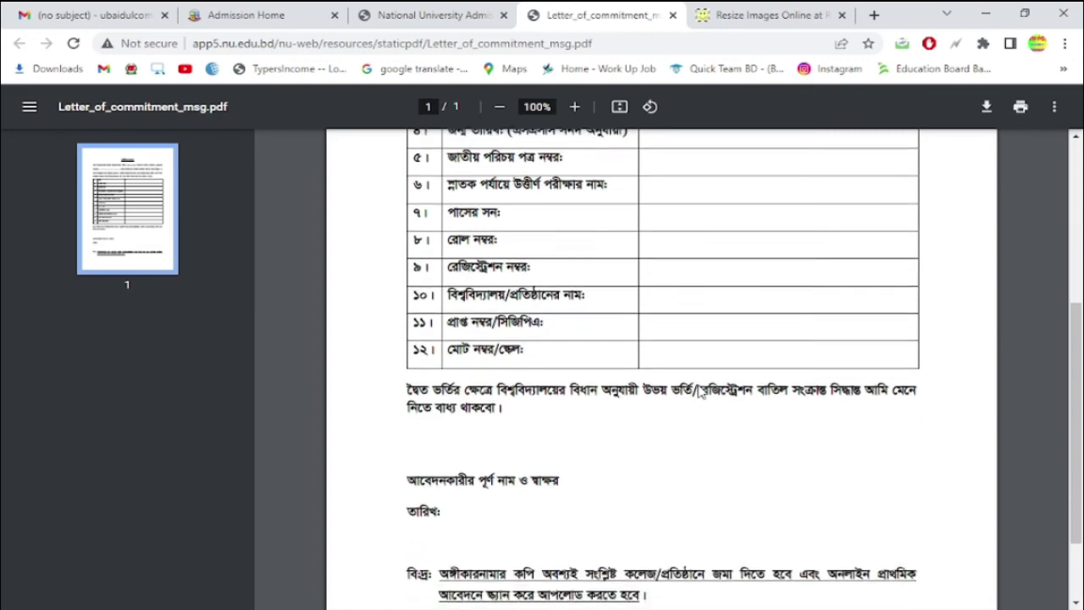
{"action": "scroll", "coordinate": [710, 393], "scroll_direction": "down", "scroll_amount": 1}
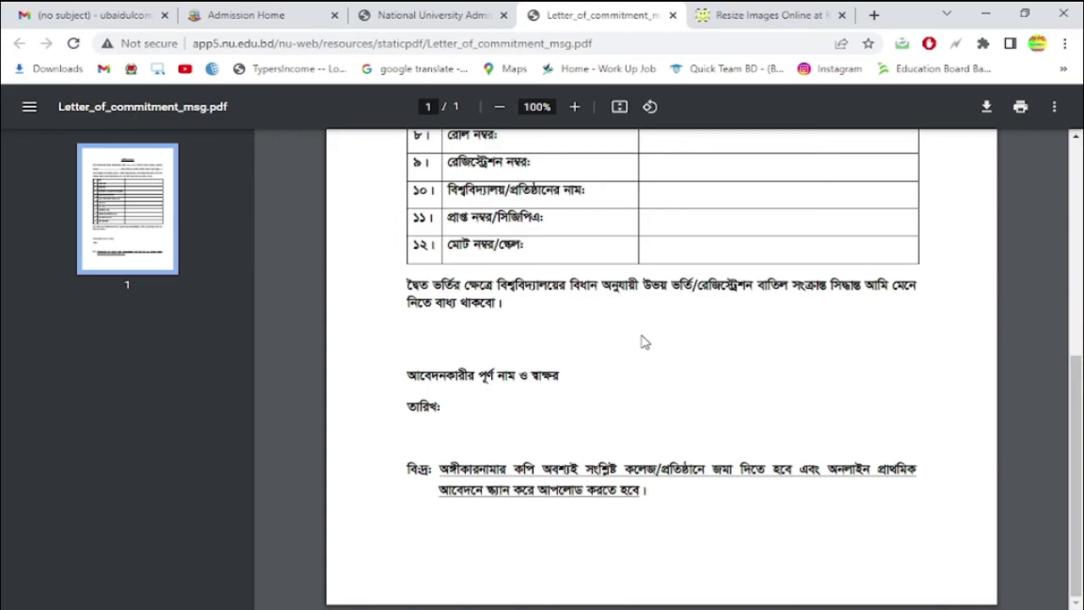
{"action": "scroll", "coordinate": [641, 342], "scroll_direction": "up", "scroll_amount": 5}
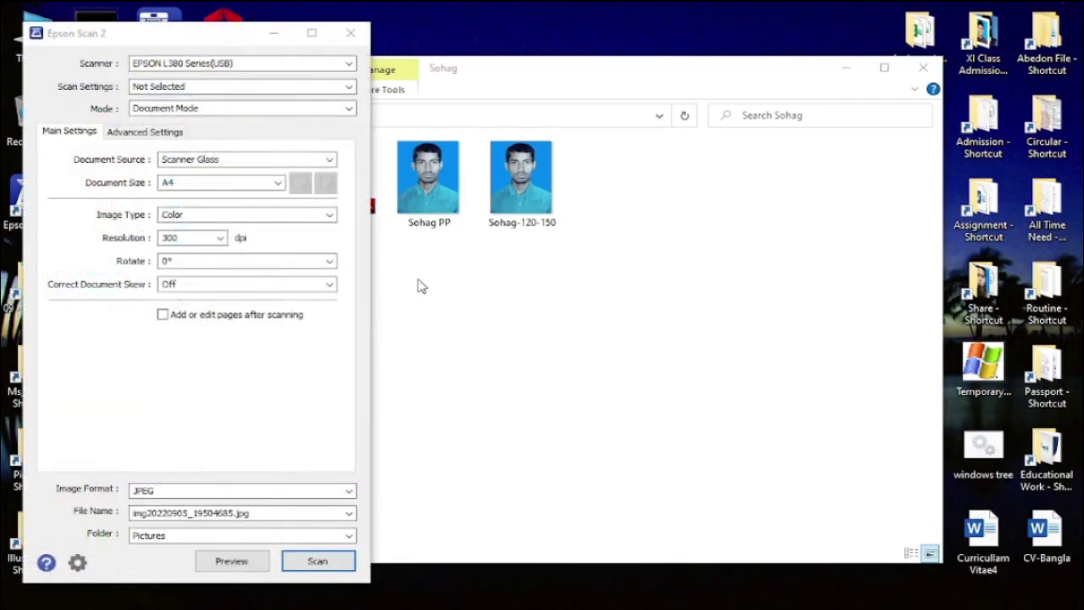
- Scan the filled-in letter in Epson Scan 2 at 150 dpi
{"action": "left_click", "coordinate": [218, 237]}
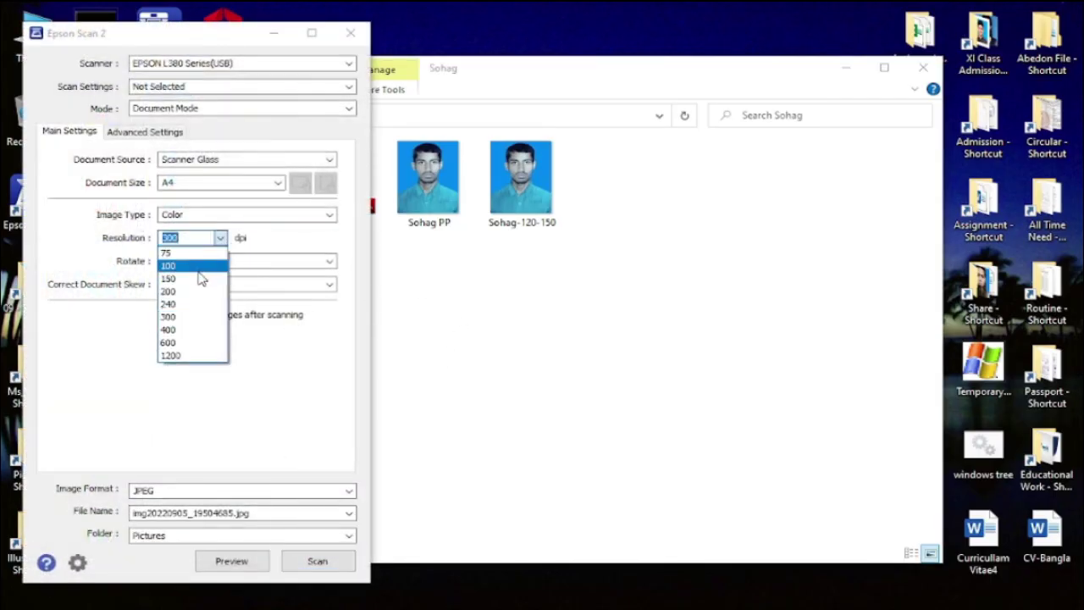
{"action": "left_click", "coordinate": [201, 278]}
{"action": "left_click", "coordinate": [335, 567]}
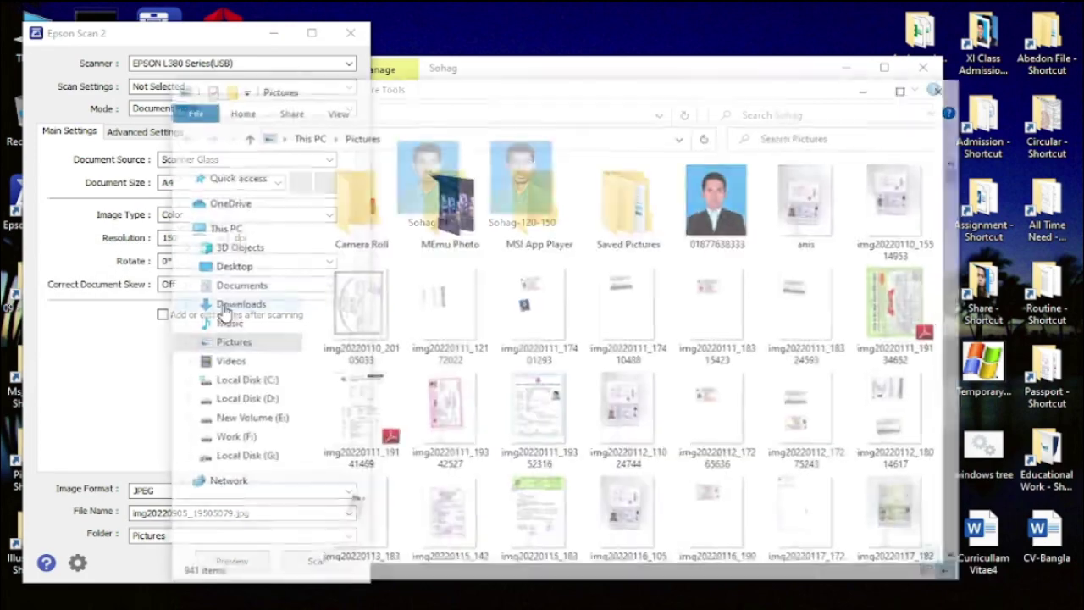
- Close Epson Scan 2 and drag the newest scan from Pictures into Photoshop
{"action": "left_click", "coordinate": [351, 32]}
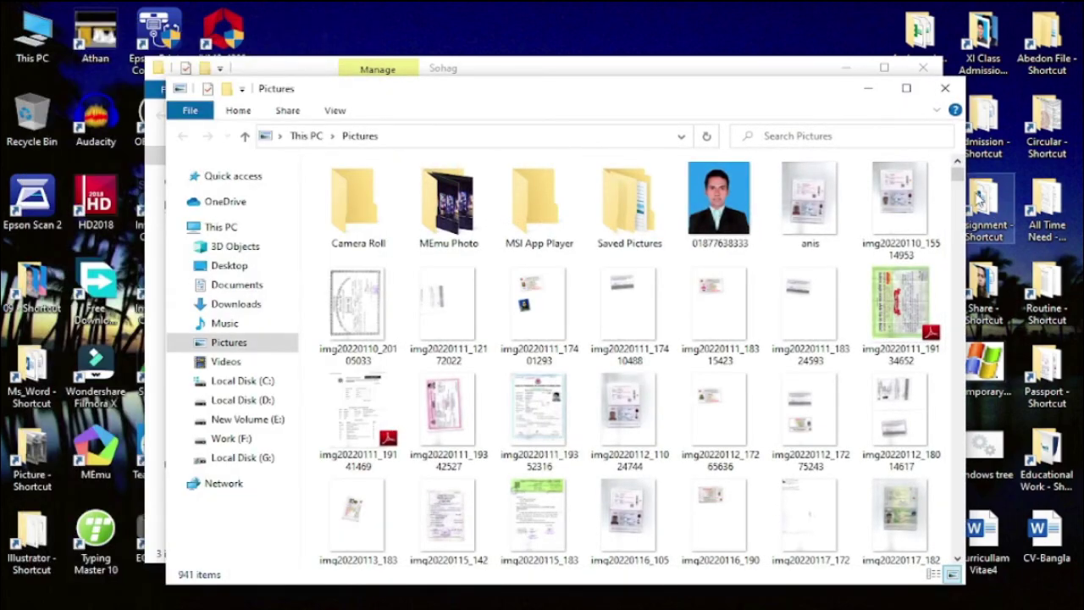
{"action": "scroll", "coordinate": [800, 182], "scroll_direction": "down", "scroll_amount": 20}
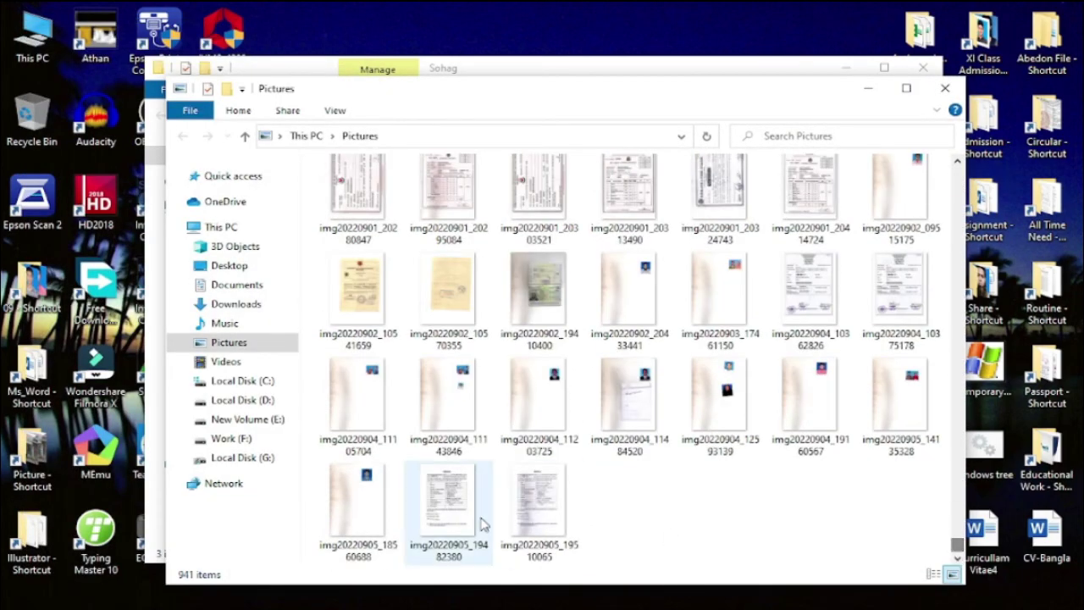
{"action": "left_click", "coordinate": [549, 525]}
{"action": "left_click_drag", "start_coordinate": [549, 525], "coordinate": [347, 562]}
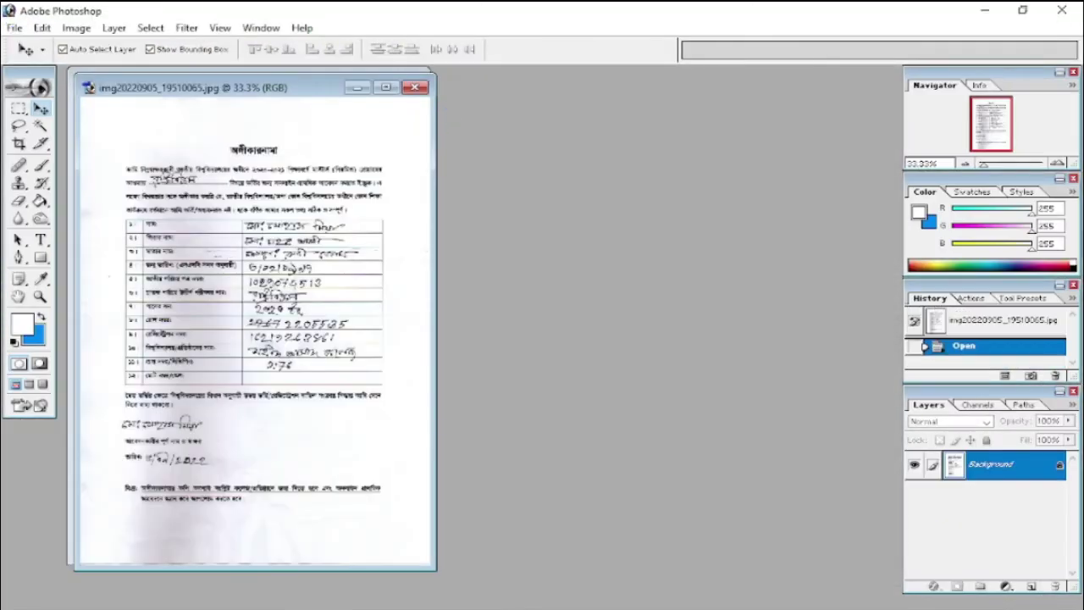
- Maximize the image window and lighten the grey page background with the Dodge Tool
{"action": "left_click", "coordinate": [386, 88]}
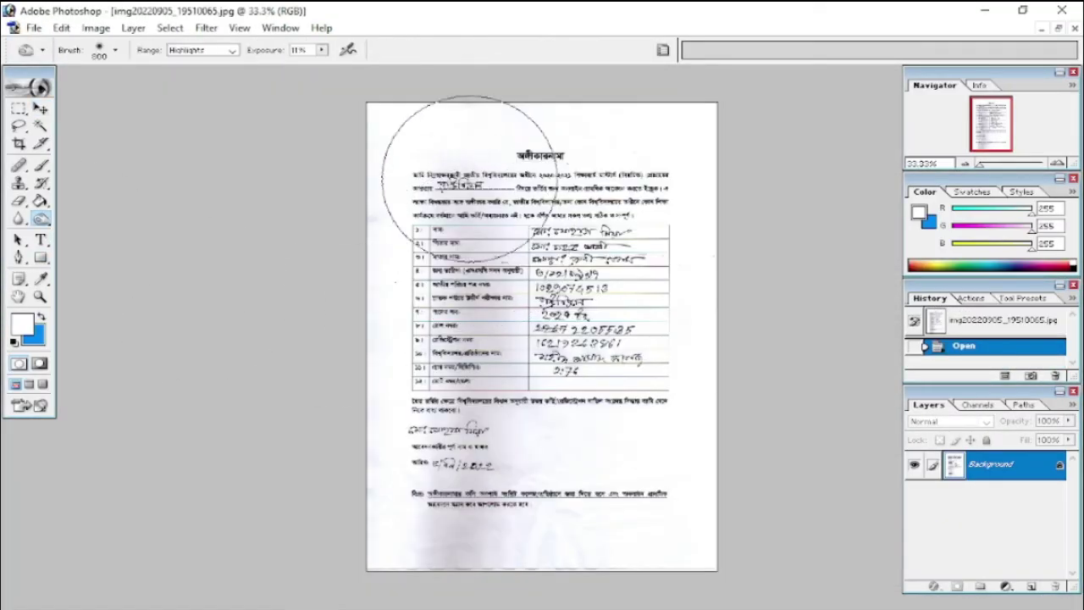
{"action": "mouse_move", "coordinate": [486, 490]}
{"action": "left_mouse_down"}
{"action": "mouse_move", "coordinate": [460, 581]}
{"action": "mouse_move", "coordinate": [390, 584]}
{"action": "left_mouse_up"}
{"action": "left_click_drag", "start_coordinate": [352, 332], "coordinate": [348, 368]}
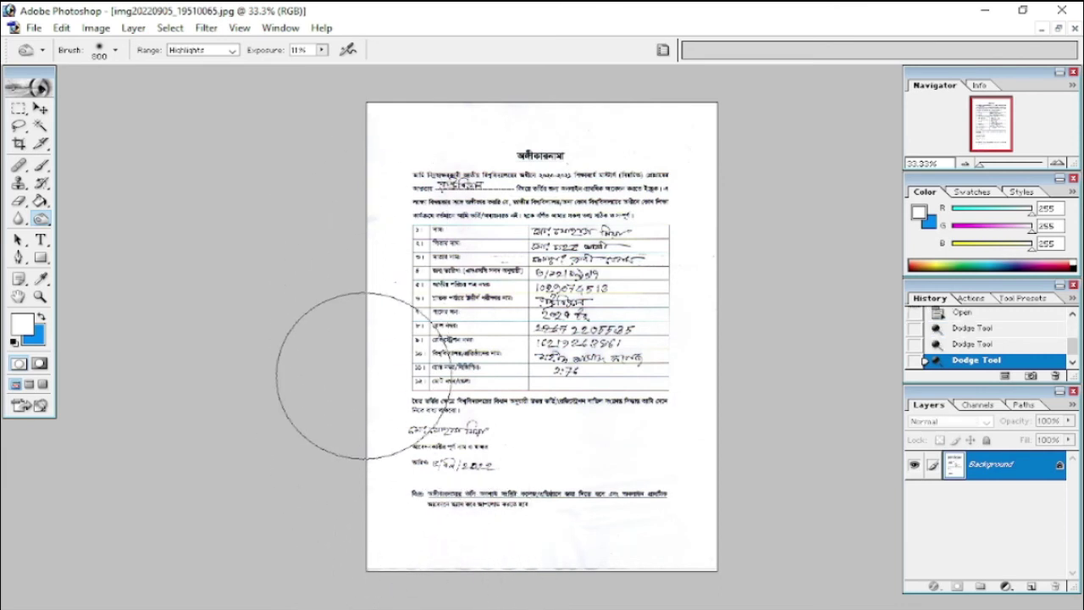
- Save the brightened scan as a JPEG at quality 6
{"action": "key", "text": "ctrl+s"}
{"action": "type", "text": "8"}
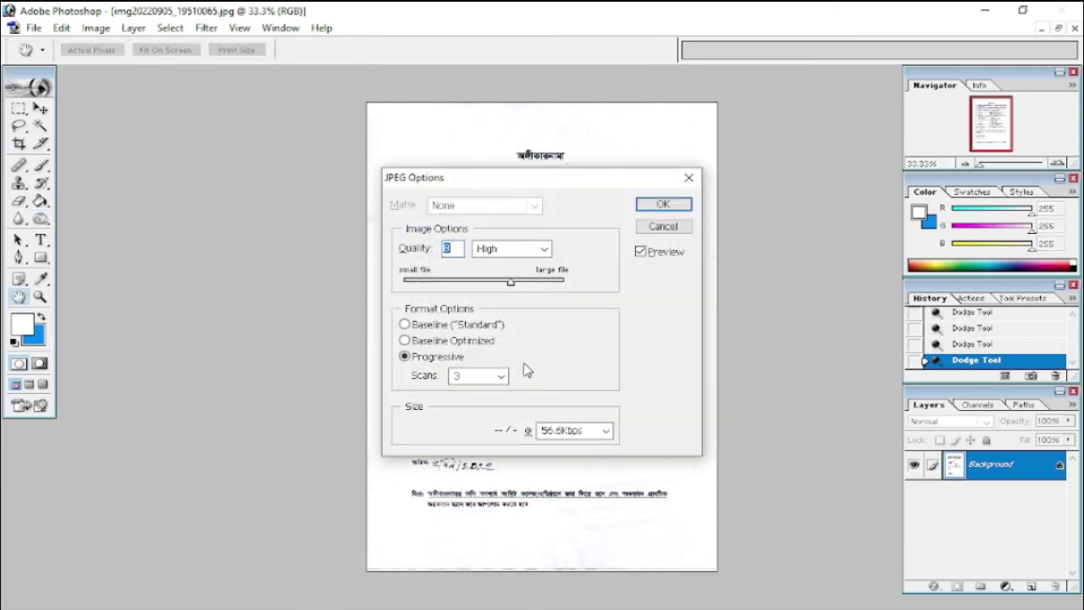
{"action": "key", "text": "Down"}
{"action": "key", "text": "Down"}
{"action": "key", "text": "Down"}
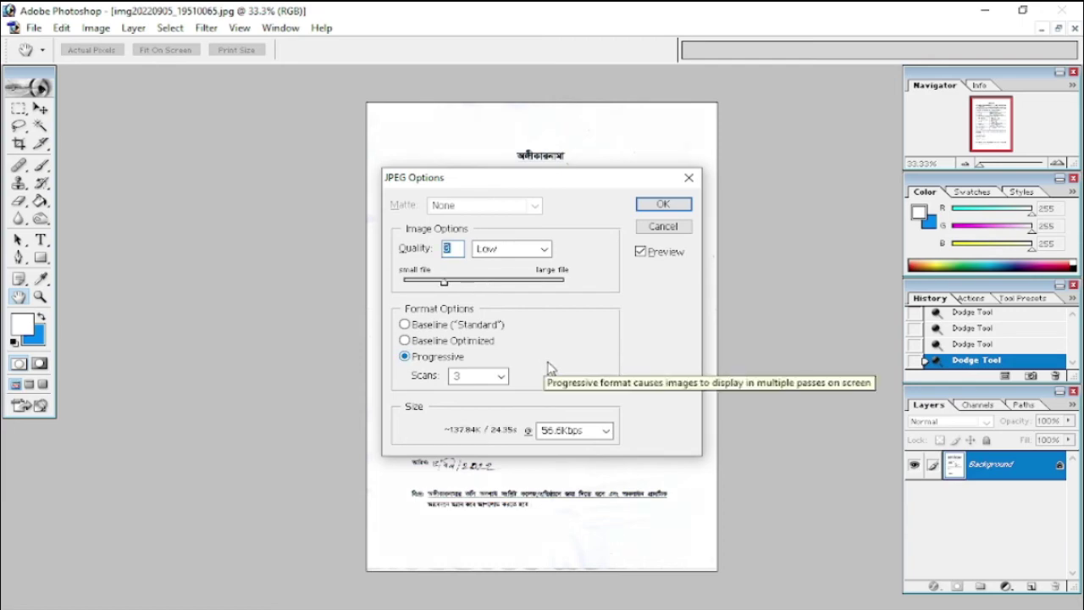
{"action": "key", "text": "Return"}
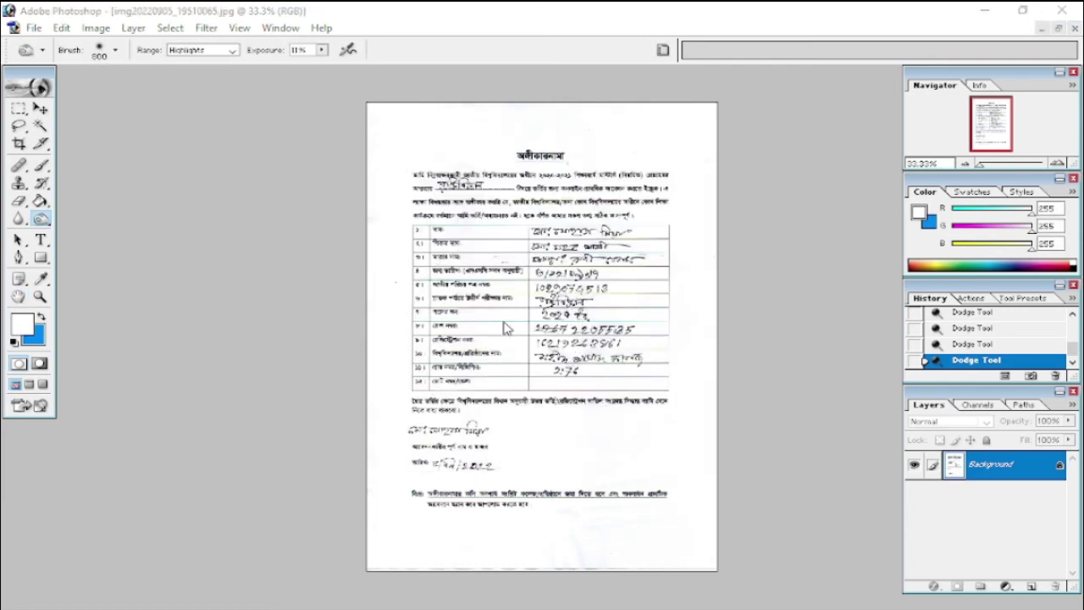
{"action": "key", "text": "ctrl+shift+s"}
- Try saving the scan as Photoshop PDF over Letter in the Sohag folder; dismiss the file-in-use error
{"action": "left_click", "coordinate": [367, 213]}
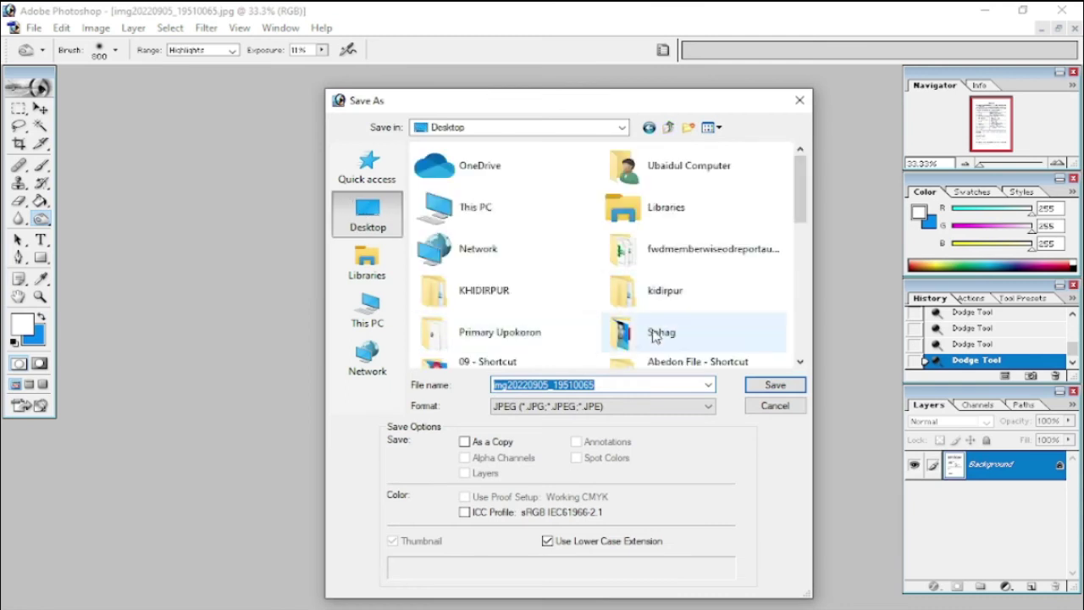
{"action": "double_click", "coordinate": [654, 337]}
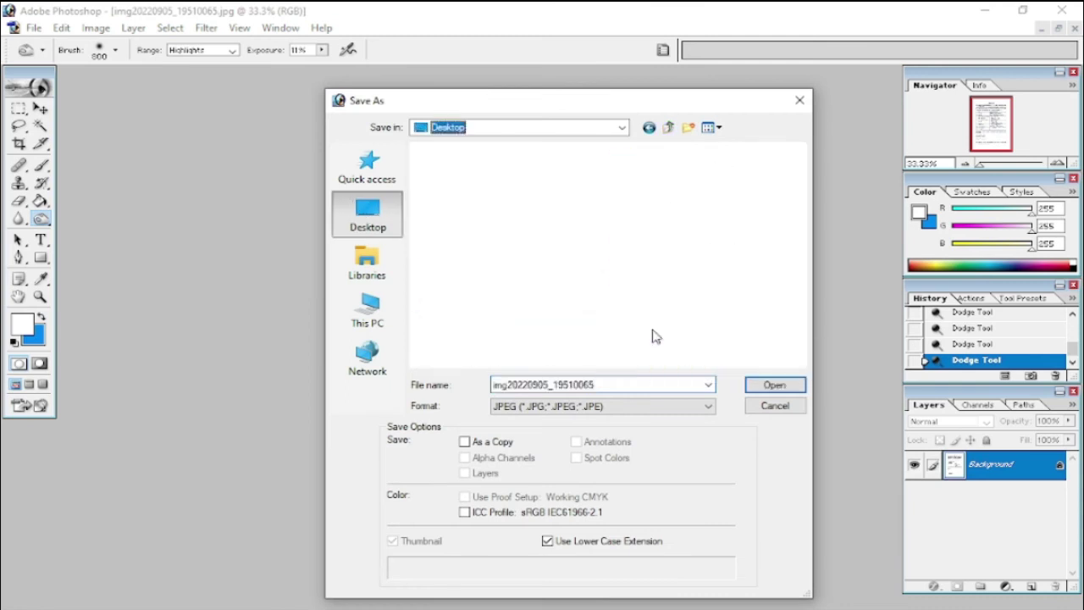
{"action": "left_click", "coordinate": [572, 415]}
{"action": "left_click", "coordinate": [555, 492]}
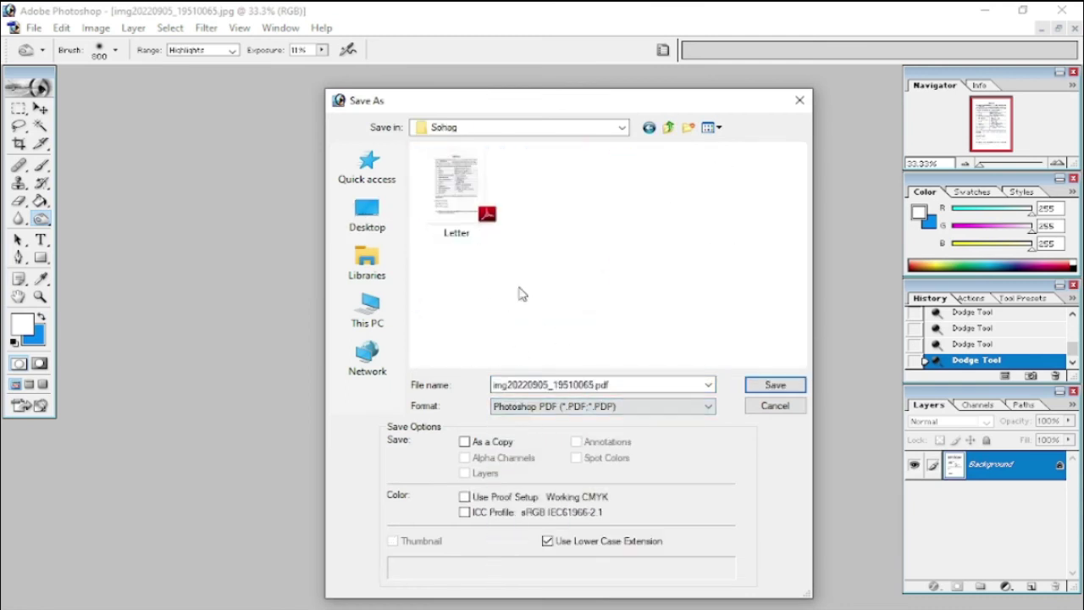
{"action": "left_click", "coordinate": [455, 193]}
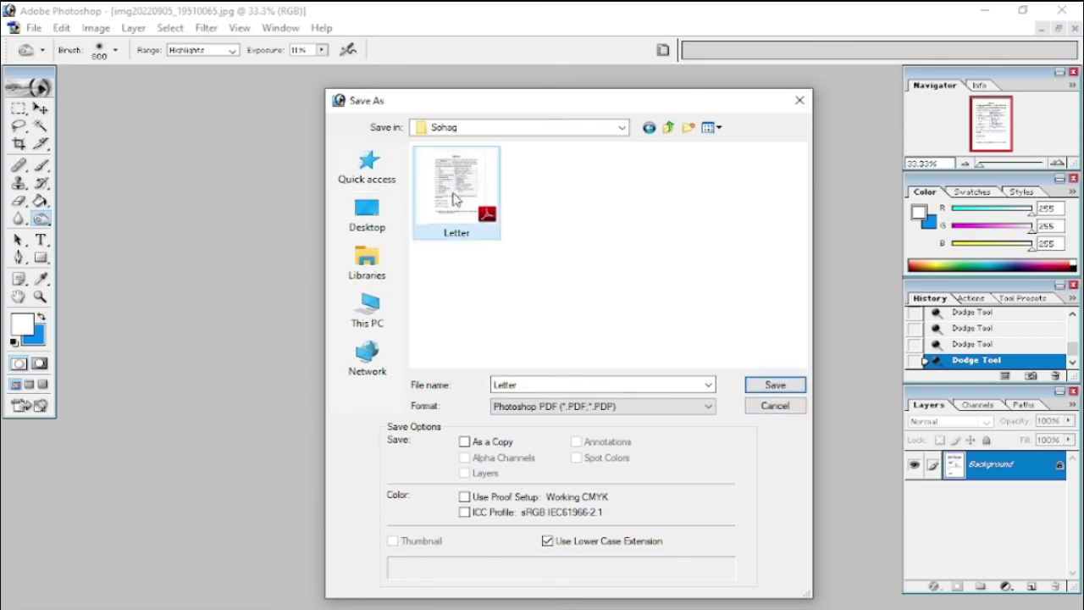
{"action": "left_click", "coordinate": [760, 385]}
{"action": "key", "text": "Return"}
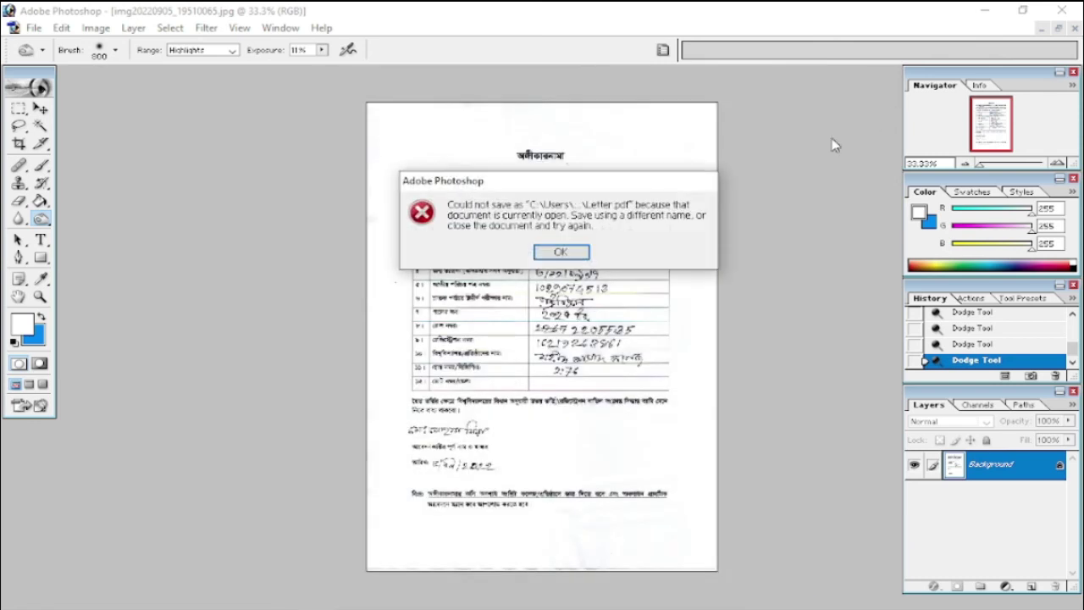
{"action": "left_click", "coordinate": [561, 252]}
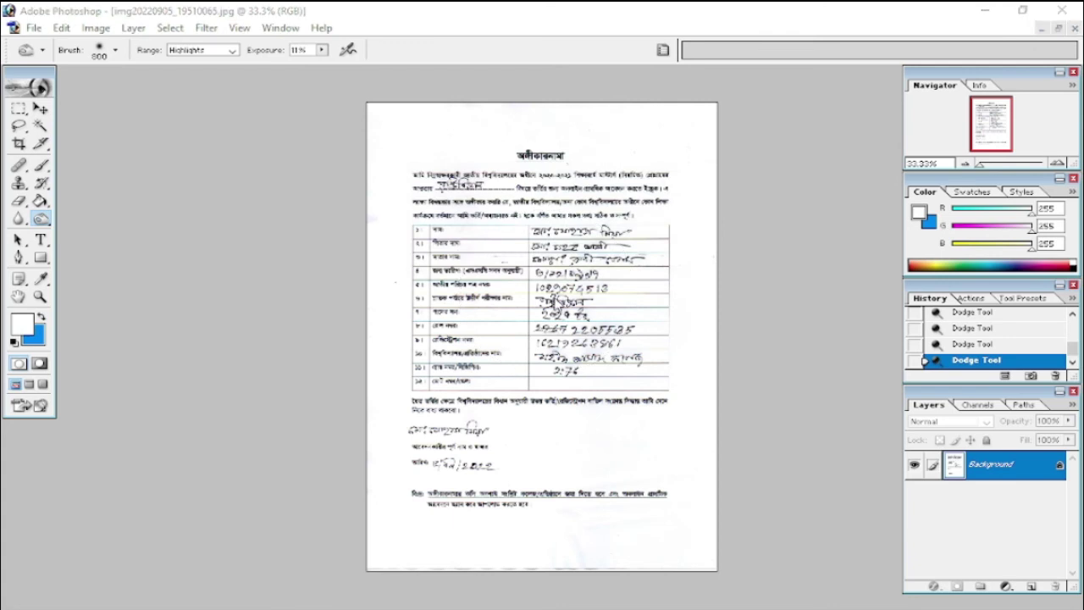
- Save the scan as Photoshop PDF named Letter 2 in the Sohag folder, confirming PDF options
{"action": "key", "text": "ctrl+shift+s"}
{"action": "left_click", "coordinate": [367, 212]}
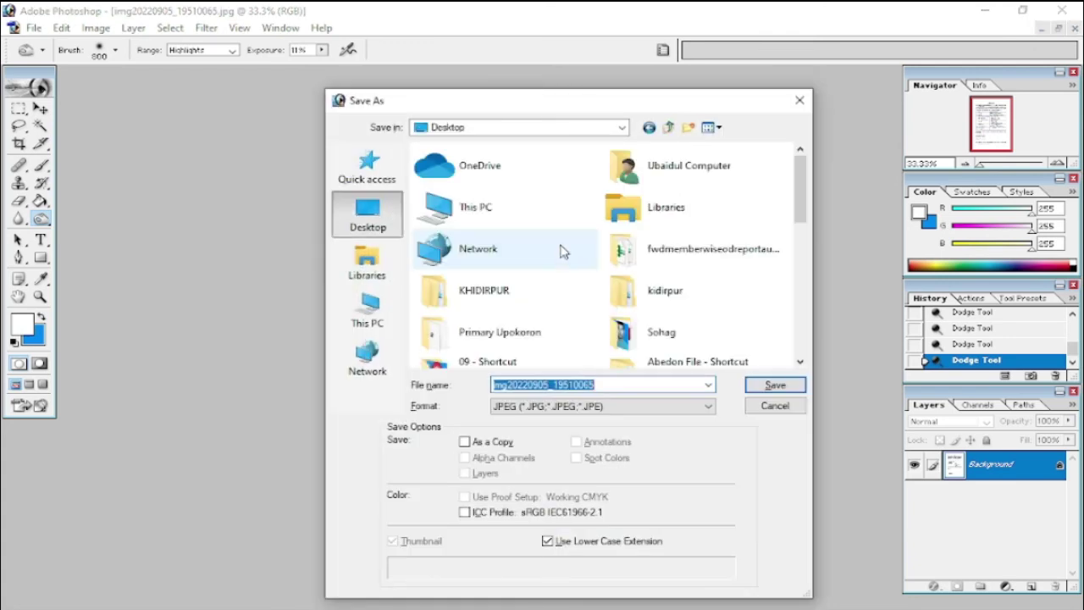
{"action": "double_click", "coordinate": [653, 320]}
{"action": "left_click", "coordinate": [542, 406]}
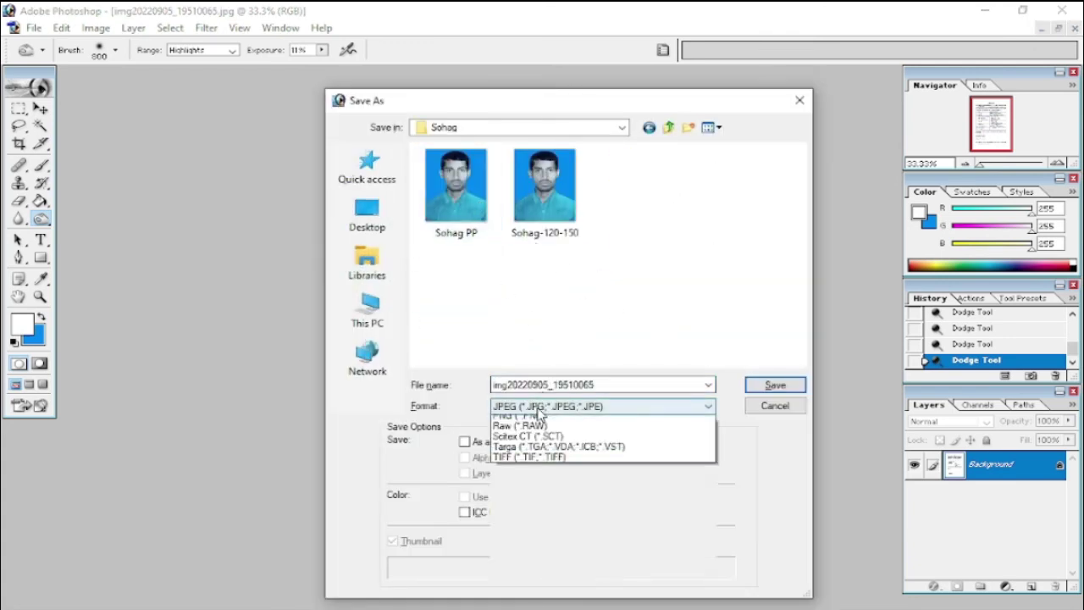
{"action": "left_click", "coordinate": [550, 504]}
{"action": "left_click", "coordinate": [456, 191]}
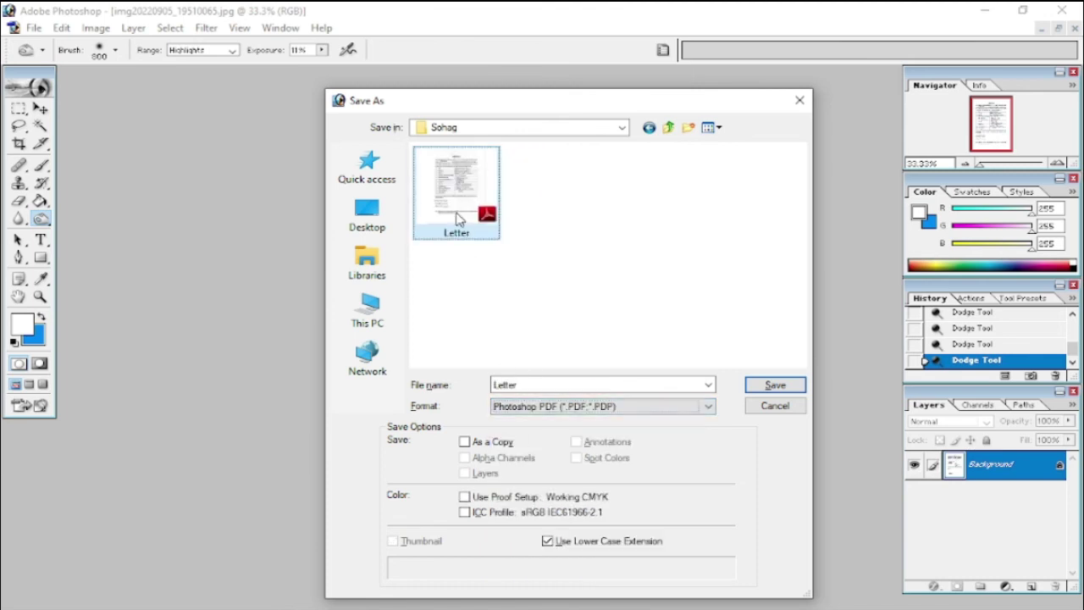
{"action": "left_click", "coordinate": [592, 385]}
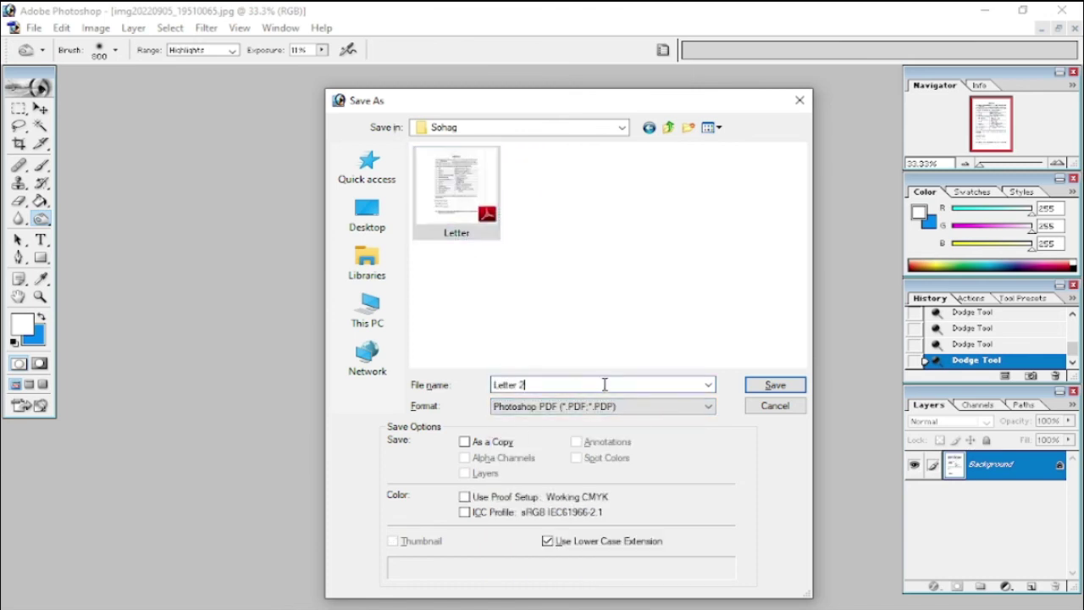
{"action": "left_click", "coordinate": [774, 385]}
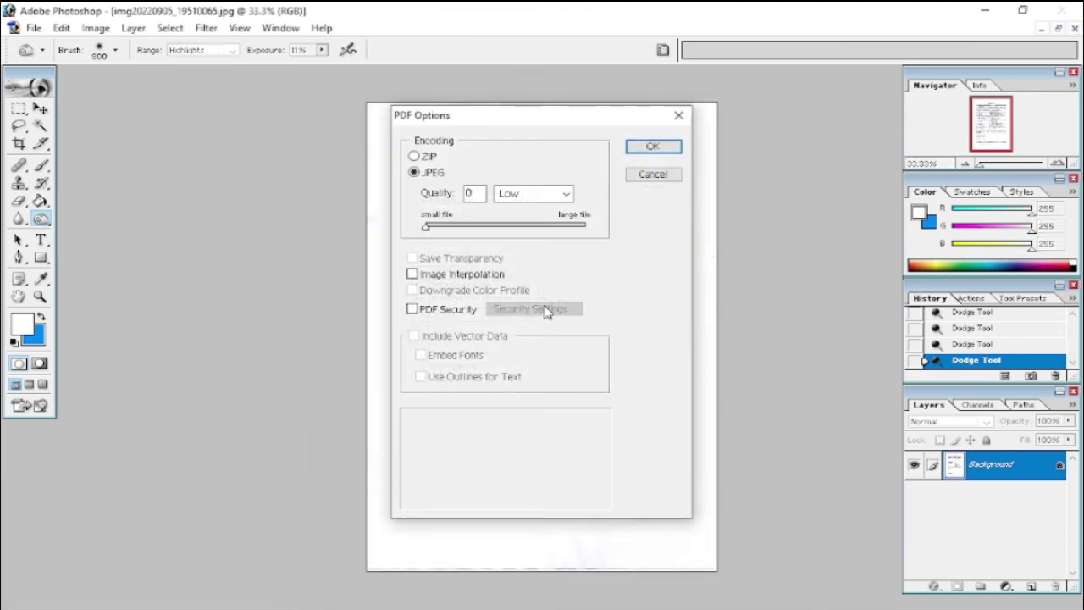
{"action": "left_click", "coordinate": [509, 227]}
{"action": "left_click", "coordinate": [652, 146]}
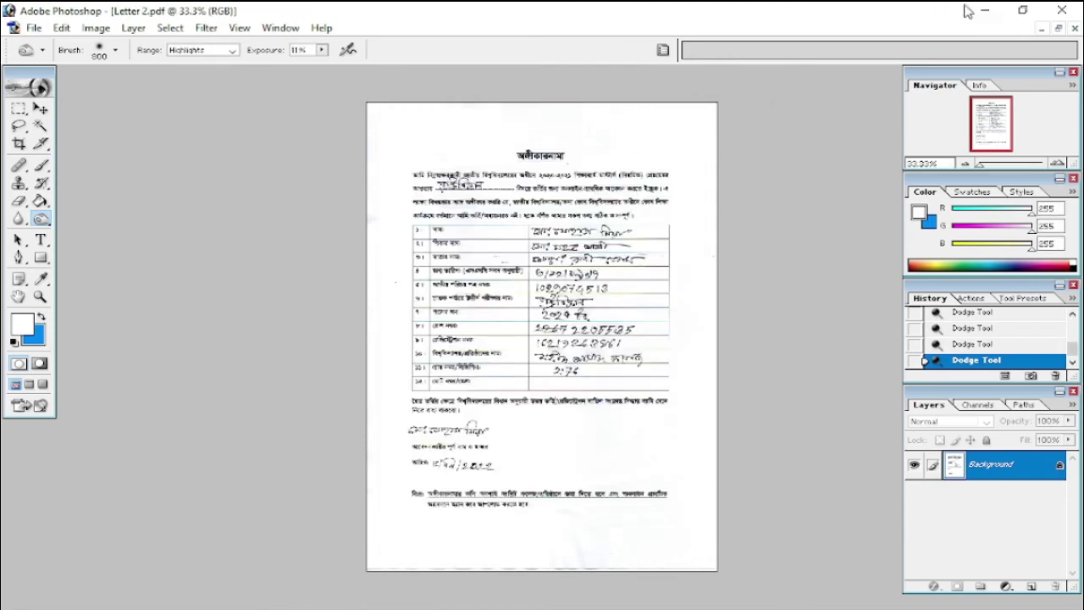
- Refresh the Sohag folder to confirm Letter 2 exists, then return to the admission form's file chooser
{"action": "left_click", "coordinate": [985, 10]}
{"action": "left_click", "coordinate": [945, 88]}
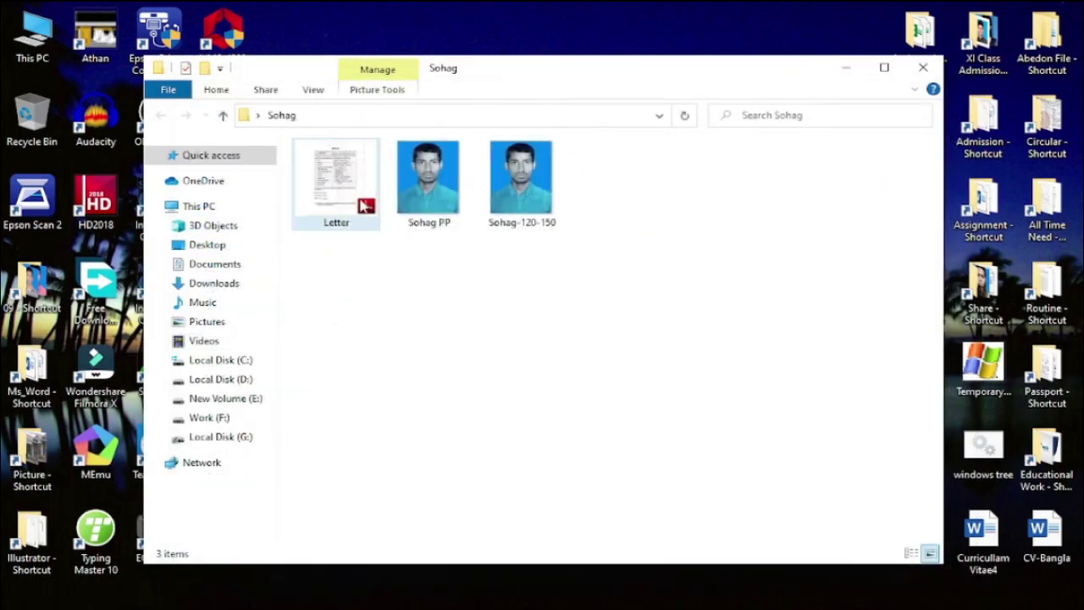
{"action": "right_click", "coordinate": [528, 358]}
{"action": "left_click", "coordinate": [584, 442]}
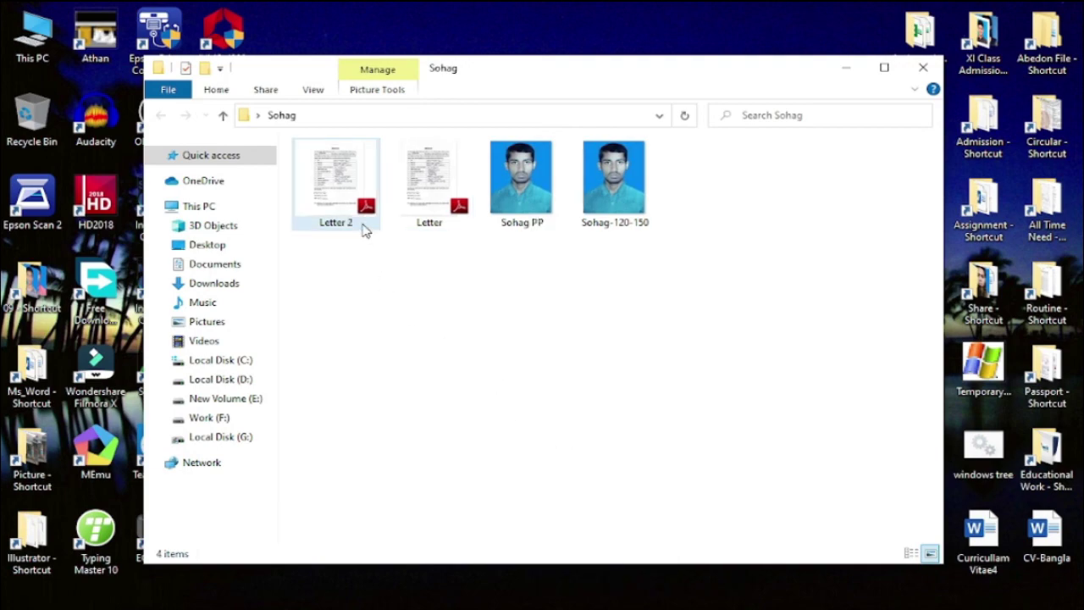
{"action": "left_click", "coordinate": [366, 208]}
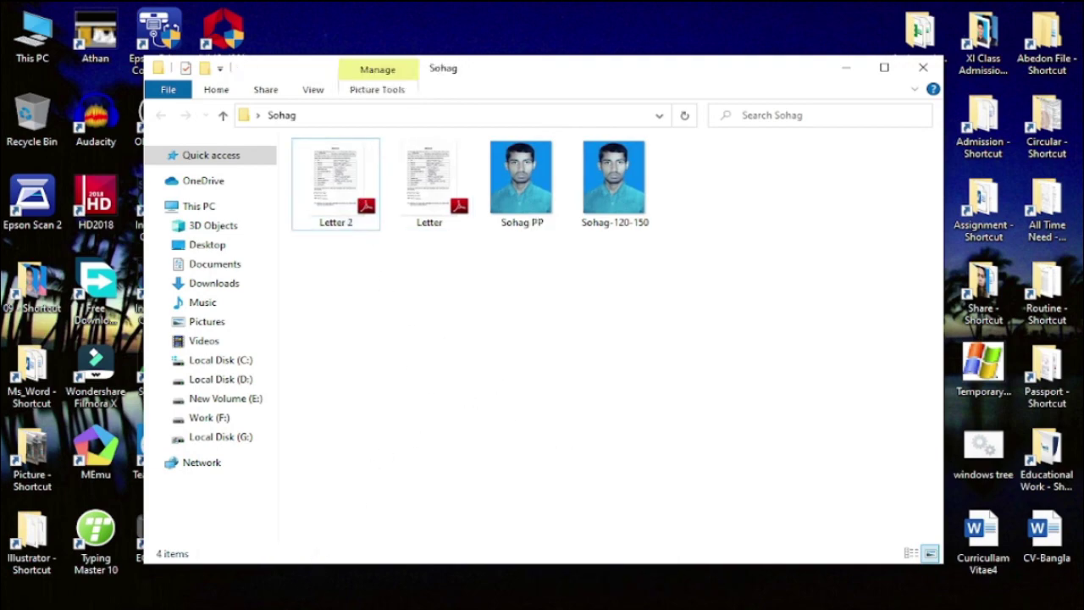
{"action": "key", "text": "alt+Tab"}
{"action": "left_click", "coordinate": [536, 316]}
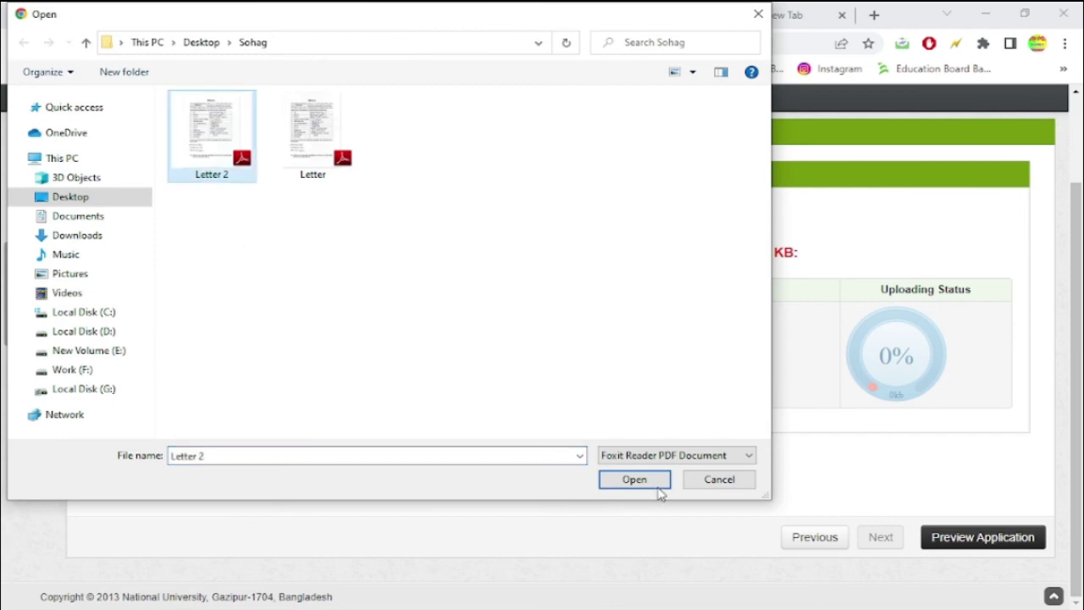
- Upload Letter 2 as the commitment letter and review the application preview
{"action": "left_click", "coordinate": [653, 483]}
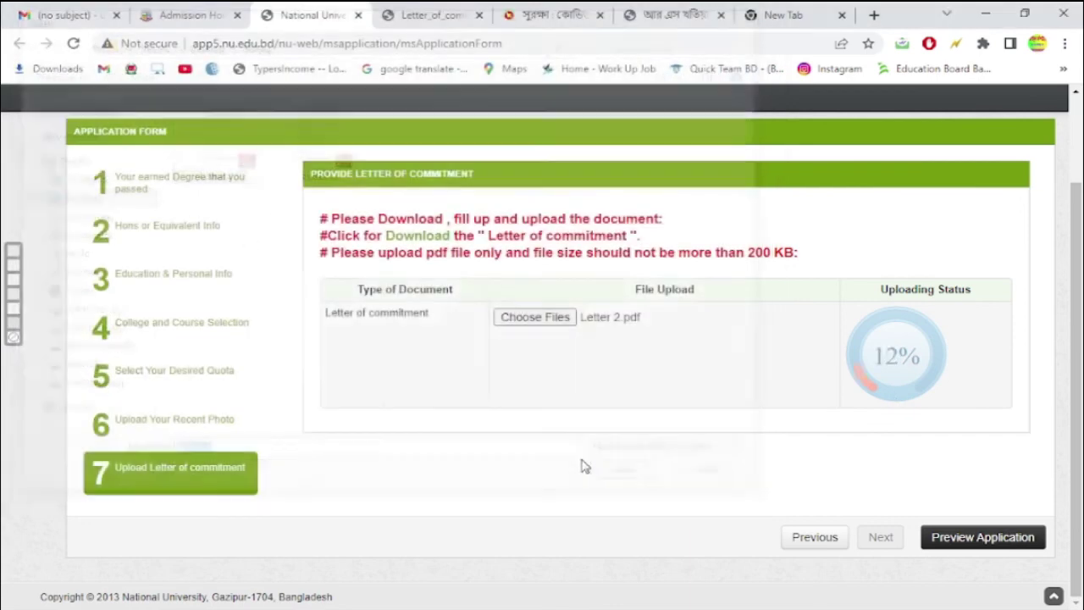
{"action": "left_click", "coordinate": [968, 542]}
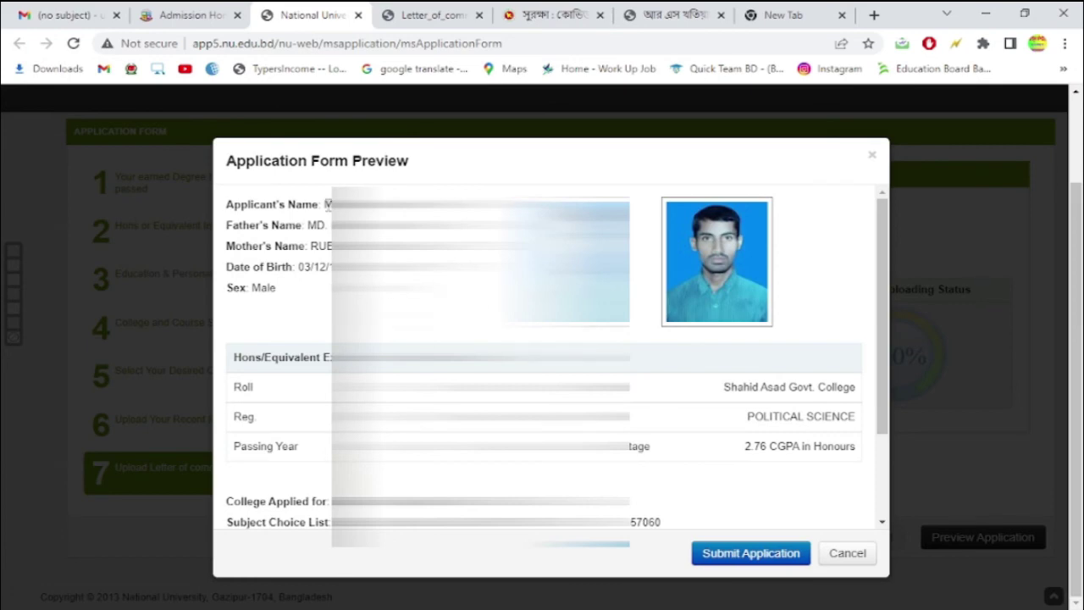
{"action": "left_click_drag", "start_coordinate": [326, 204], "coordinate": [542, 205]}
{"action": "right_click", "coordinate": [326, 200]}
{"action": "left_click", "coordinate": [356, 210]}
{"action": "scroll", "coordinate": [635, 390], "scroll_direction": "down", "scroll_amount": 2}
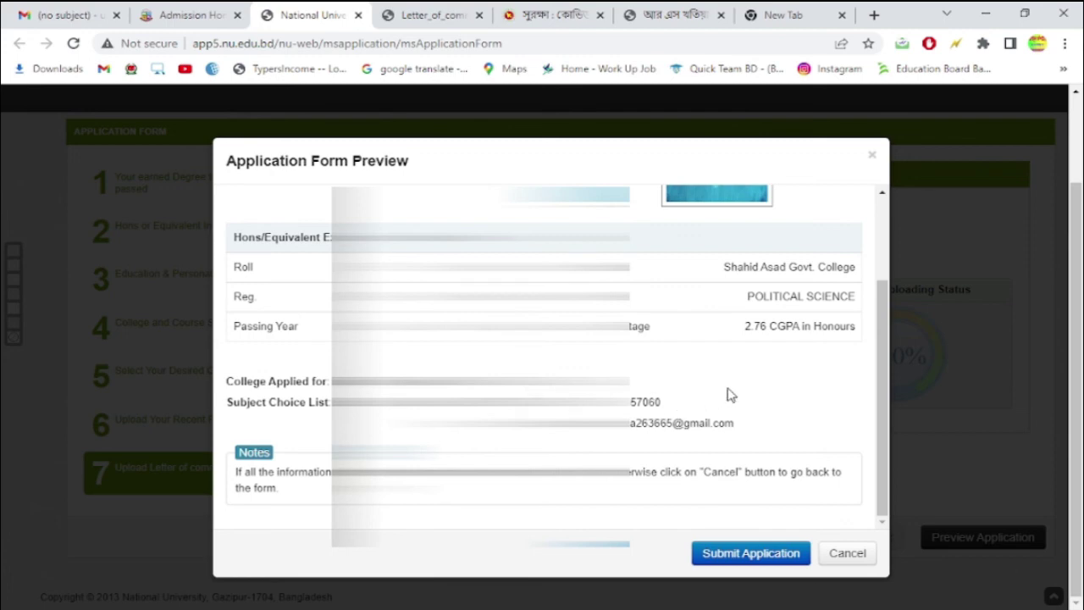
- Submit the application, download the admit card PDF, and show it in its folder
{"action": "left_click", "coordinate": [766, 555]}
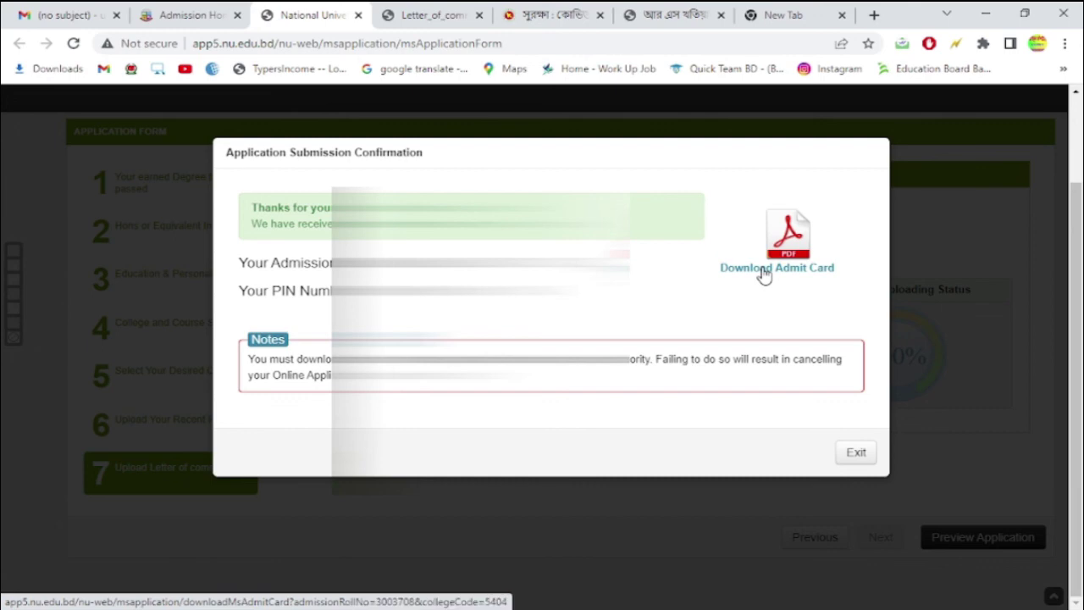
{"action": "left_click", "coordinate": [762, 270]}
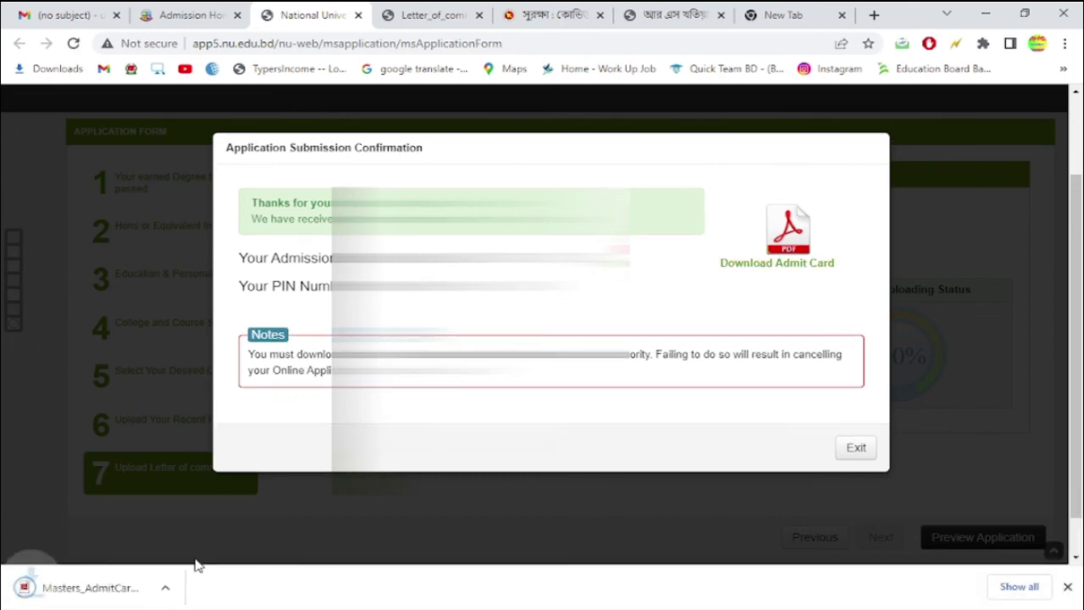
{"action": "left_click", "coordinate": [180, 587]}
{"action": "left_click", "coordinate": [254, 532]}
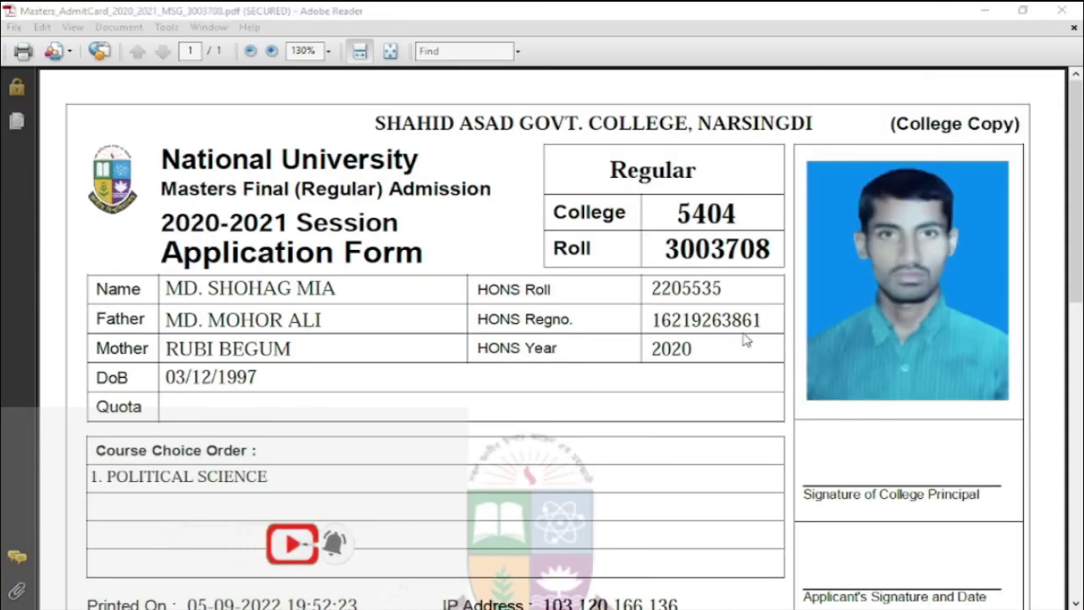
- Set up printing of the admit card on the EPSON L130 with A4 paper
{"action": "key", "text": "ctrl+p"}
{"action": "left_click", "coordinate": [541, 138]}
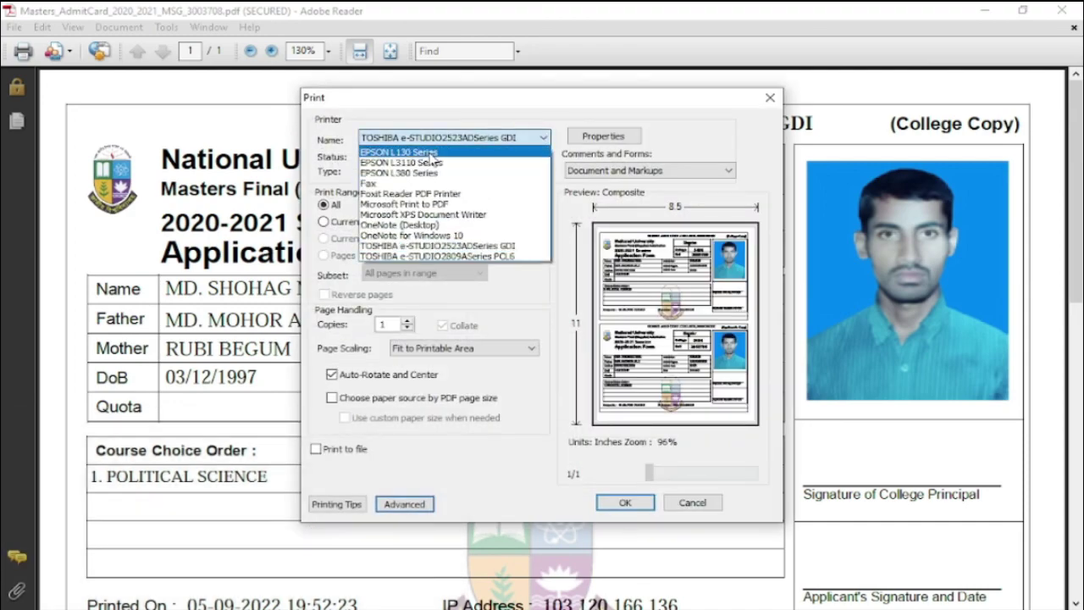
{"action": "left_click", "coordinate": [505, 158]}
{"action": "left_click", "coordinate": [620, 138]}
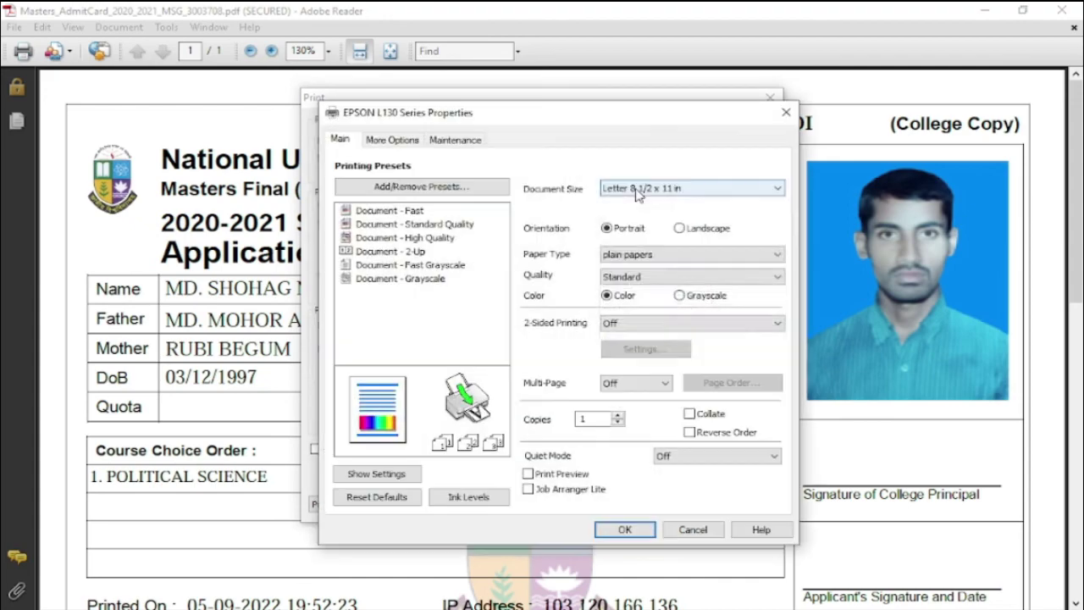
{"action": "left_click", "coordinate": [641, 187]}
{"action": "left_click", "coordinate": [615, 204]}
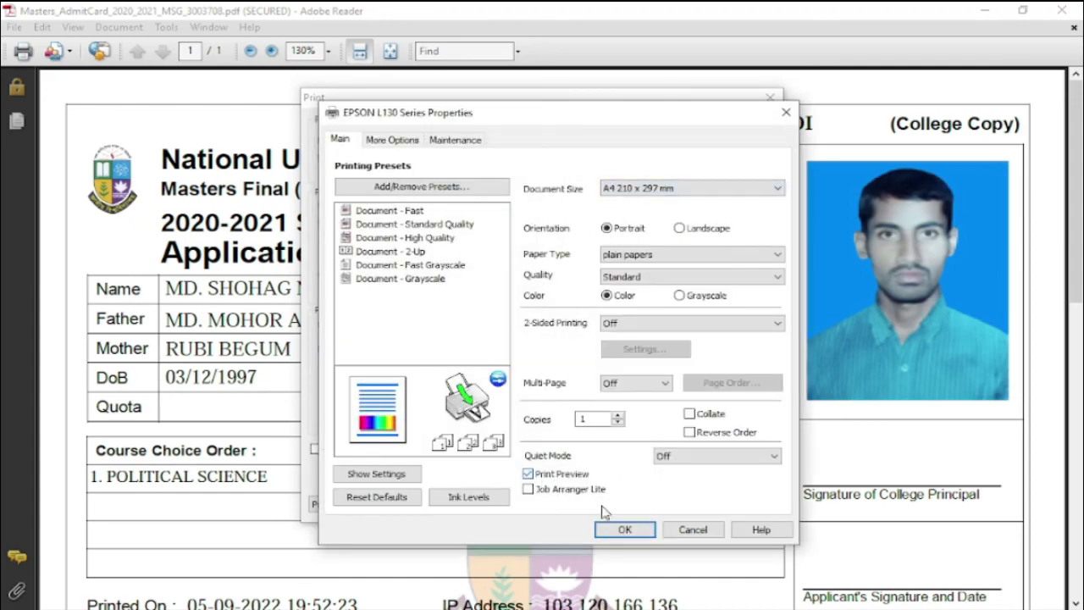
{"action": "left_click", "coordinate": [624, 529]}
- Send the admit card to print, then dismiss the print errors and close the preview
{"action": "left_click", "coordinate": [627, 502]}
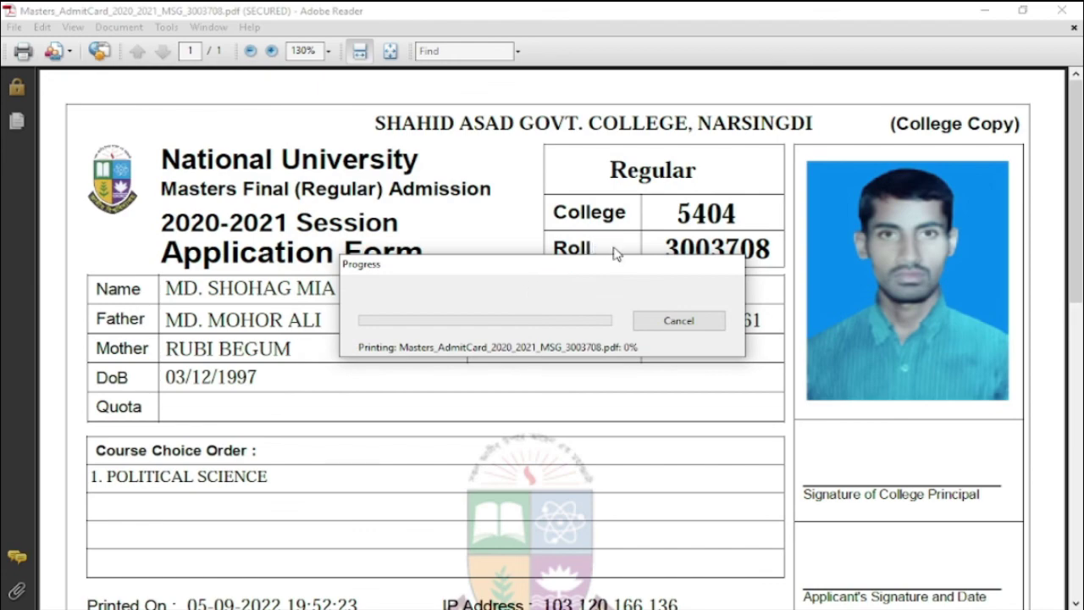
{"action": "left_click", "coordinate": [749, 345]}
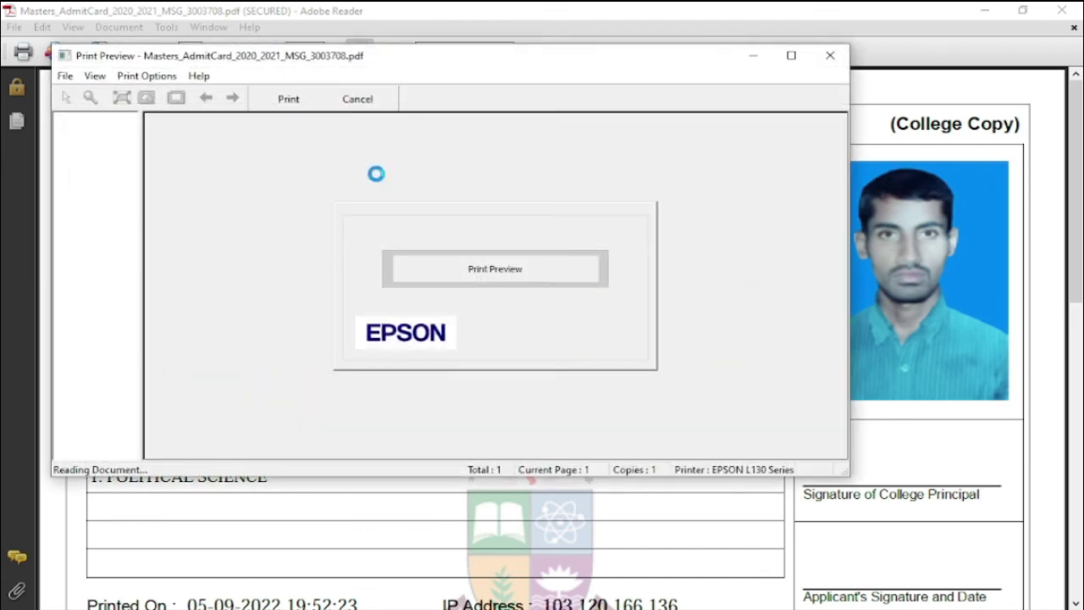
{"action": "left_click", "coordinate": [288, 99]}
{"action": "left_click", "coordinate": [750, 346]}
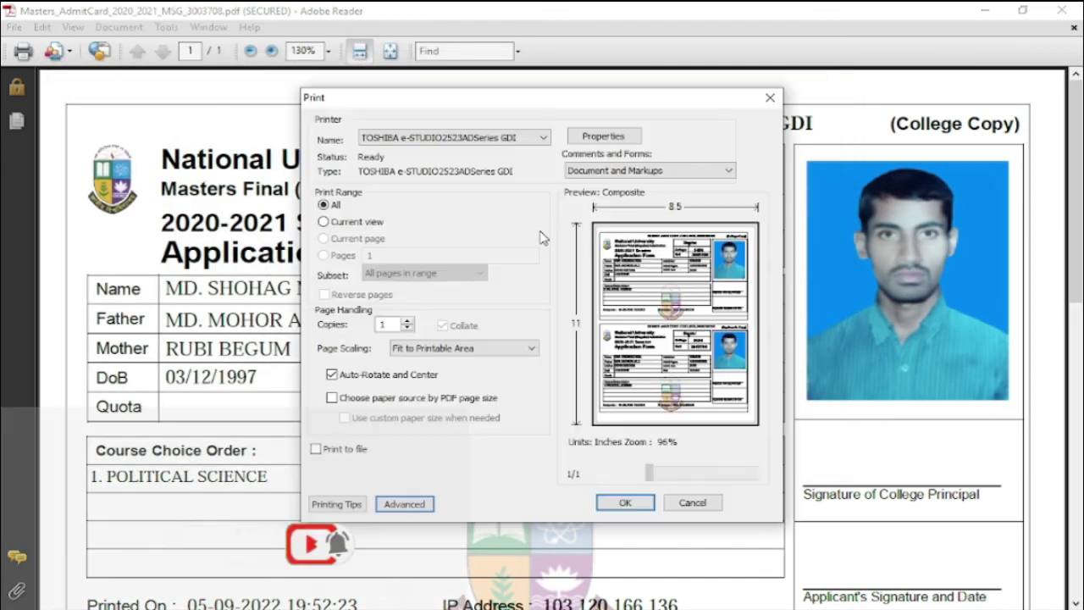